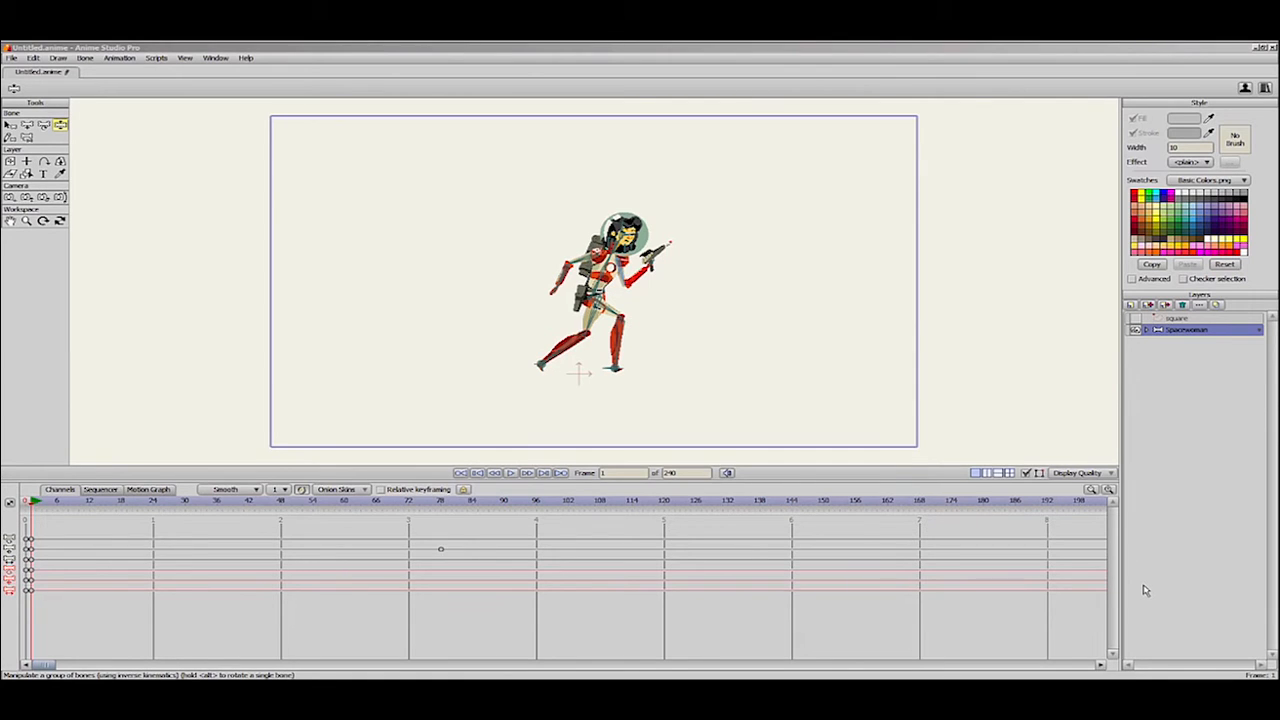
# Adjust both of the spacewoman's arms at frame 1 and freeze the pose.
pyautogui.click(884, 71)
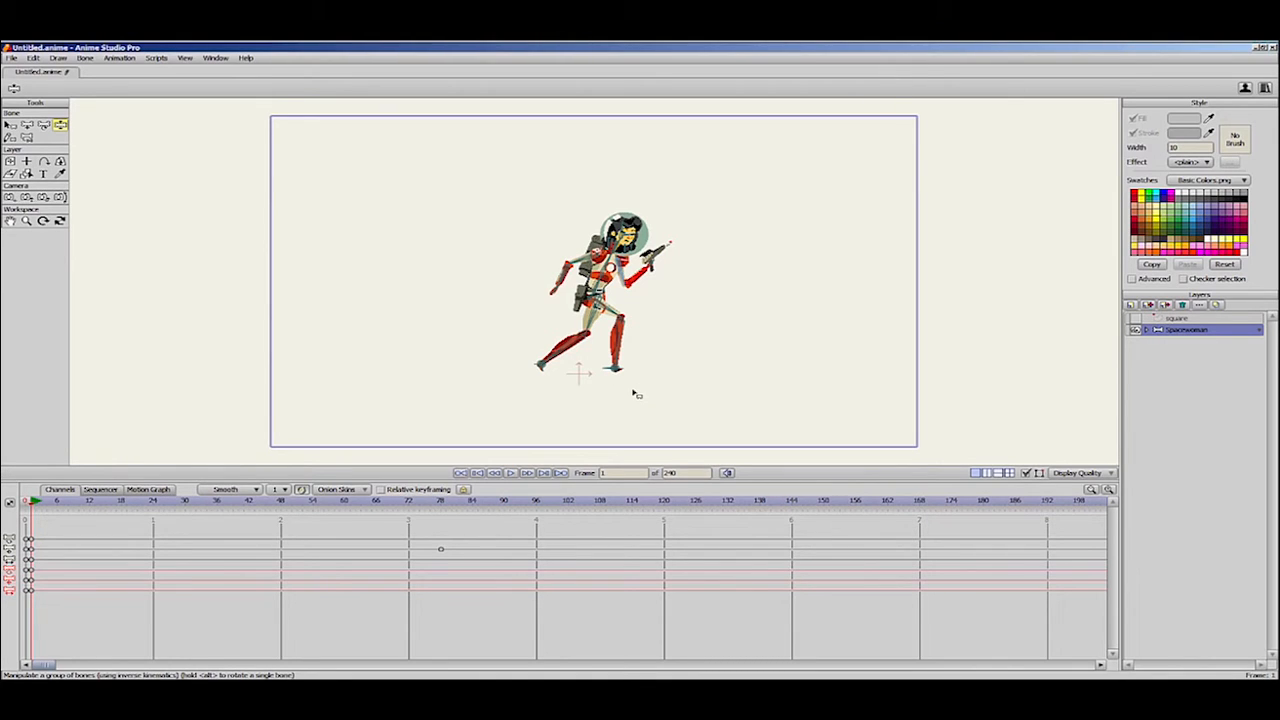
pyautogui.click(440, 549)
pyautogui.scroll(6, 666, 357)
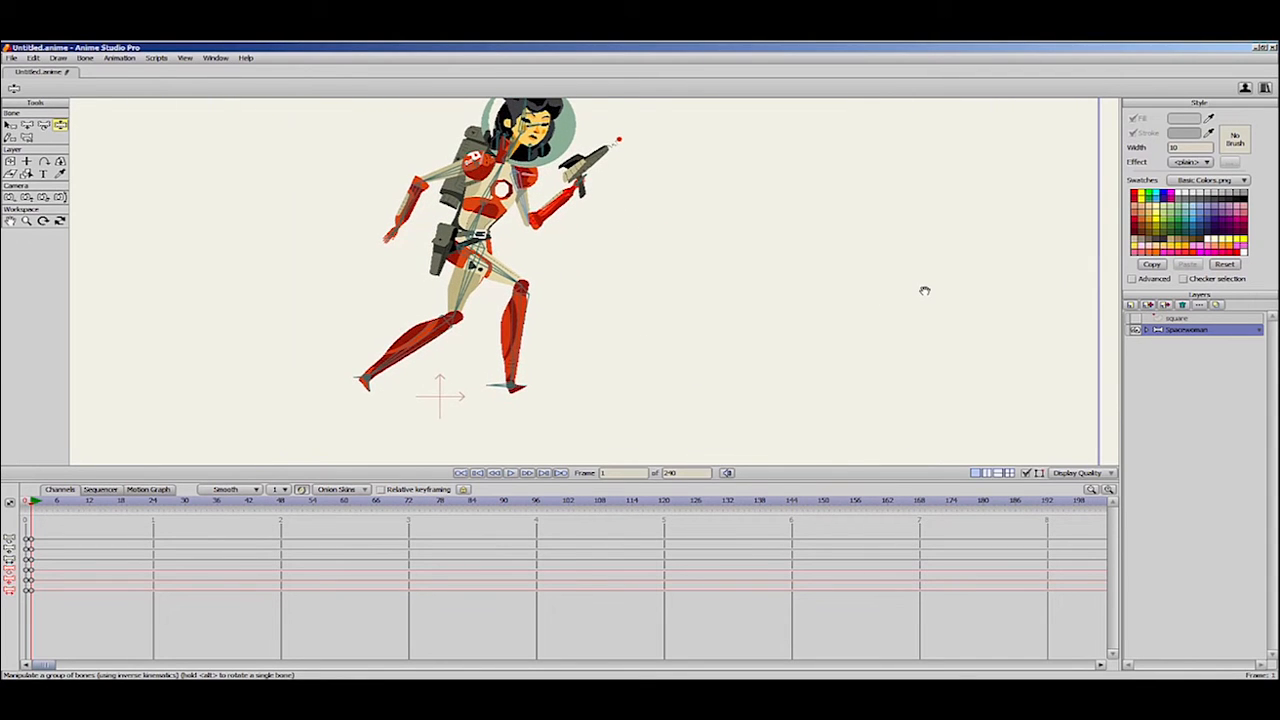
pyautogui.moveTo(706, 298); pyautogui.dragTo(704, 329)
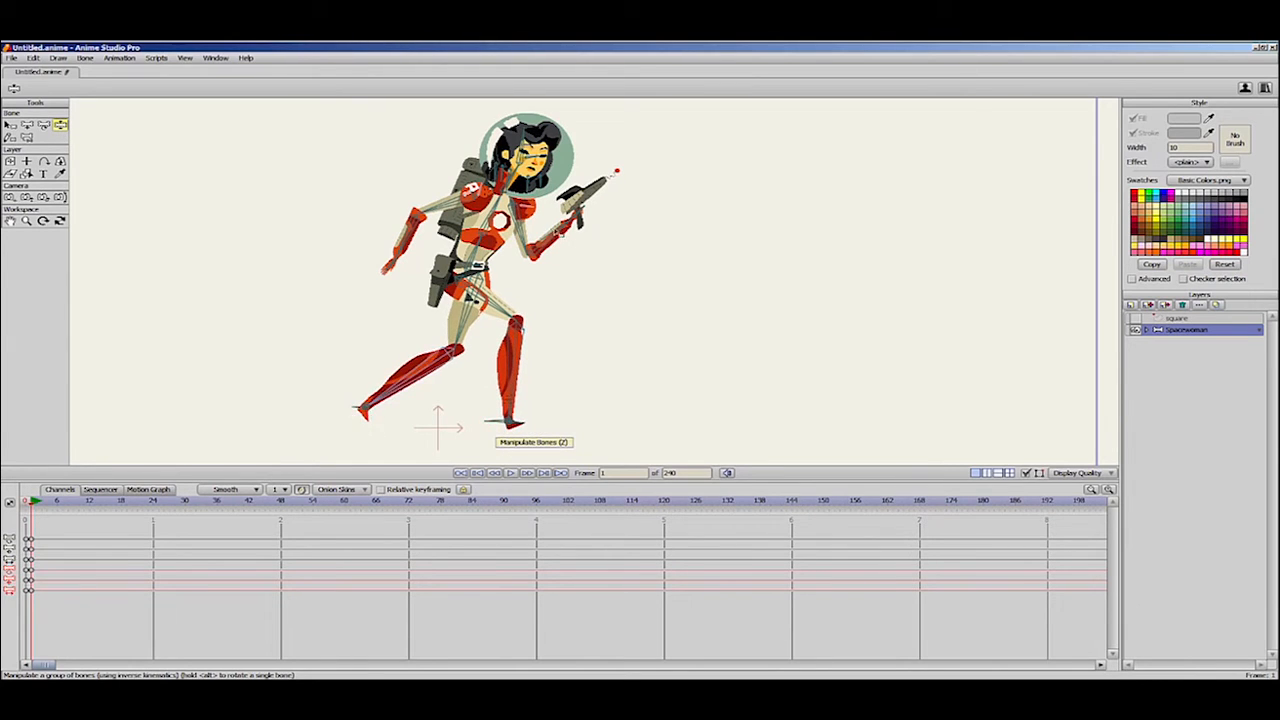
pyautogui.moveTo(554, 229); pyautogui.dragTo(571, 224)
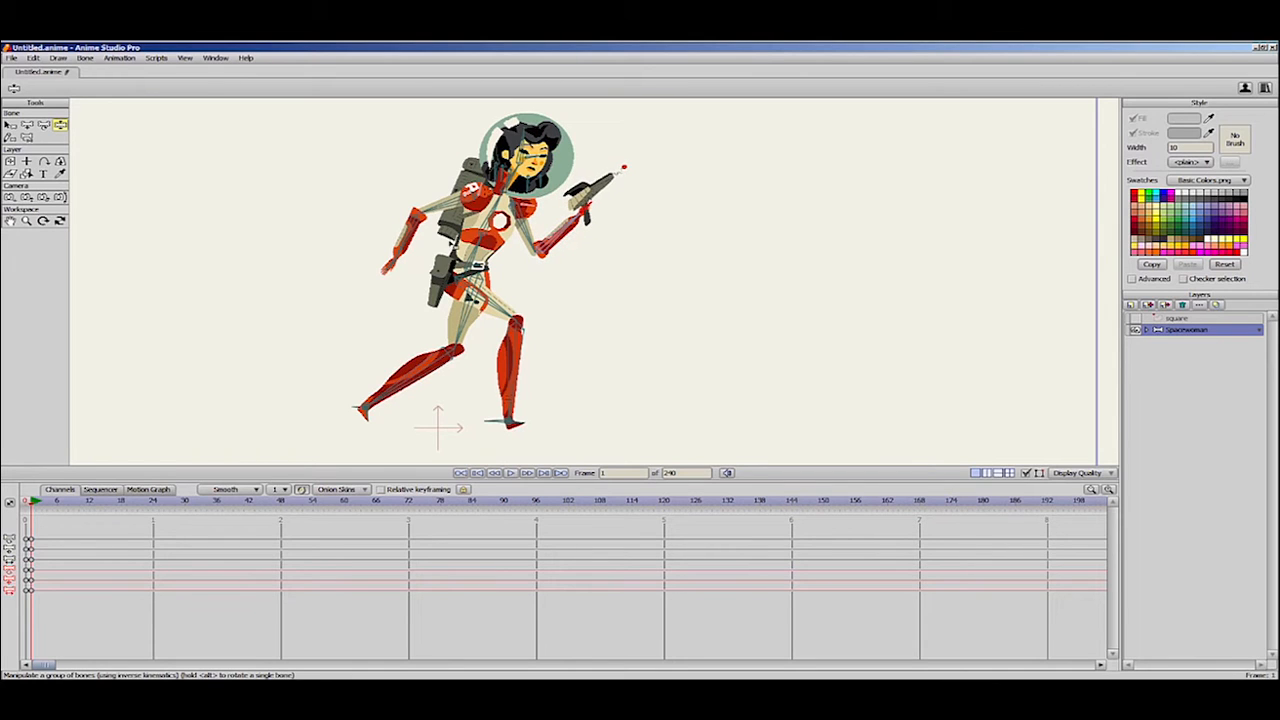
pyautogui.moveTo(403, 242); pyautogui.dragTo(397, 270)
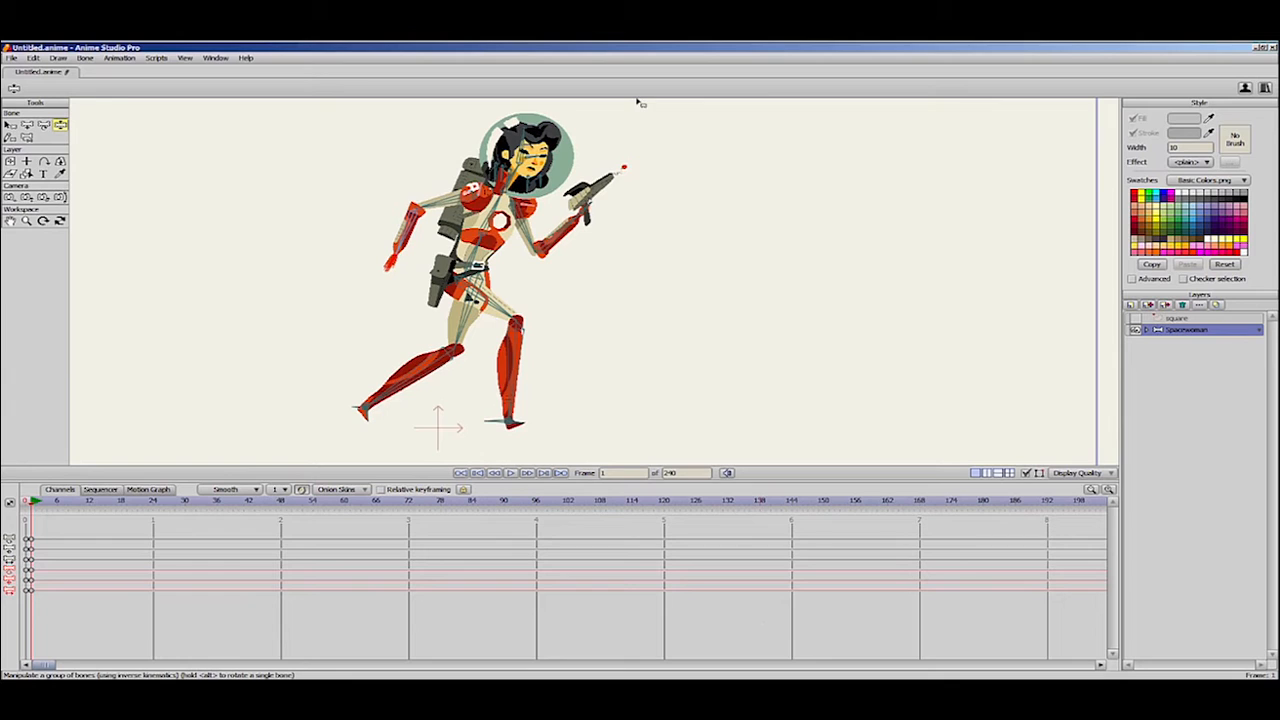
pyautogui.click(85, 59)
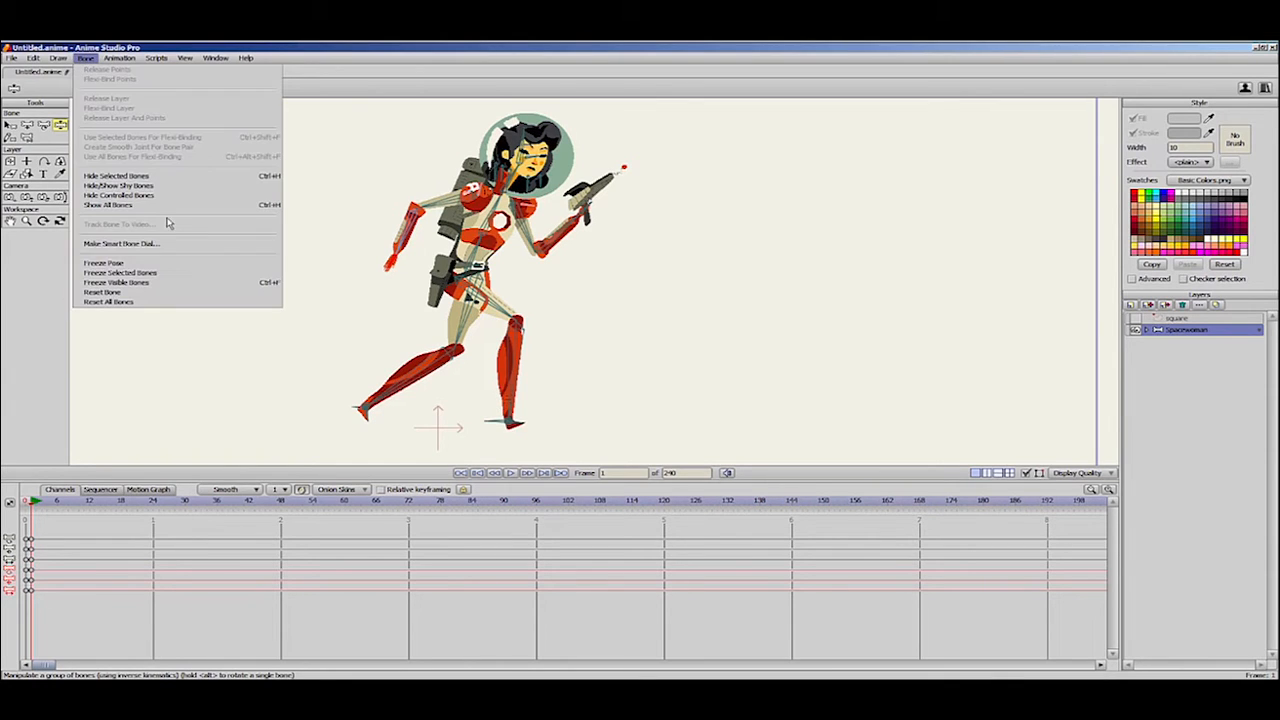
pyautogui.click(130, 265)
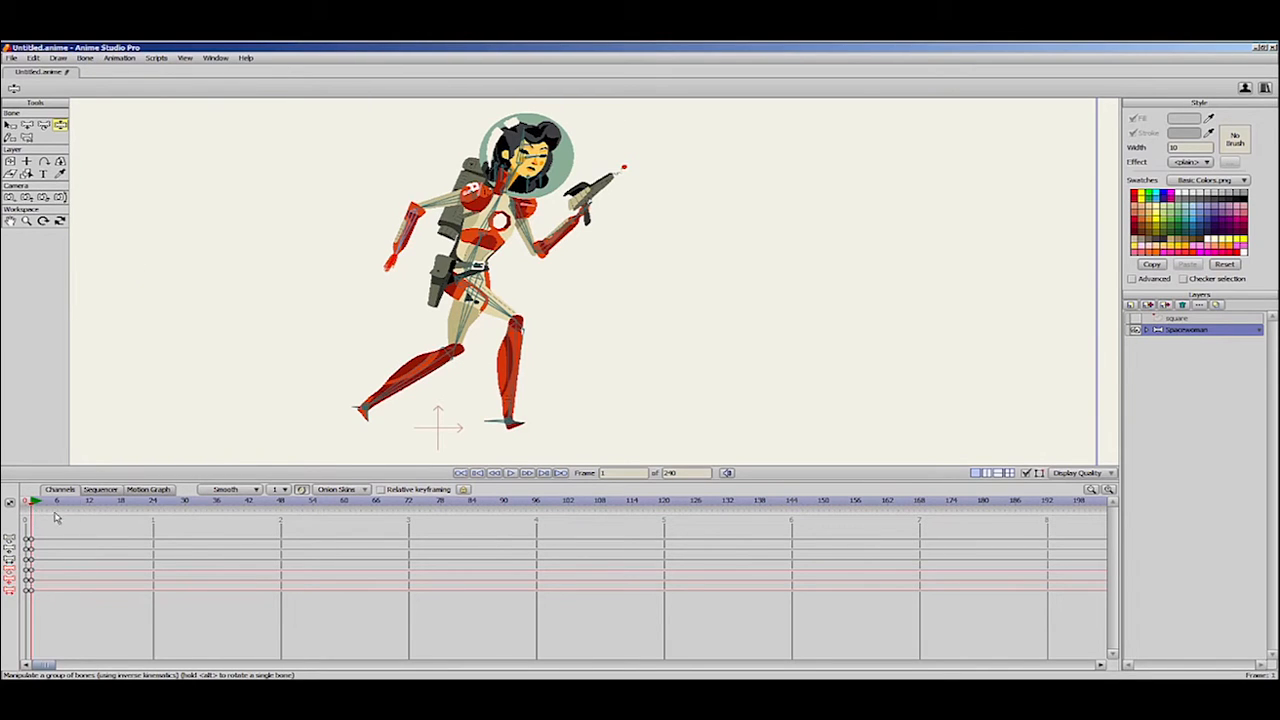
# At frame 13, pose the opposite contact position by swapping the legs, swinging the empty arm forward and pulling the gun arm back.
pyautogui.moveTo(35, 503); pyautogui.dragTo(96, 514)
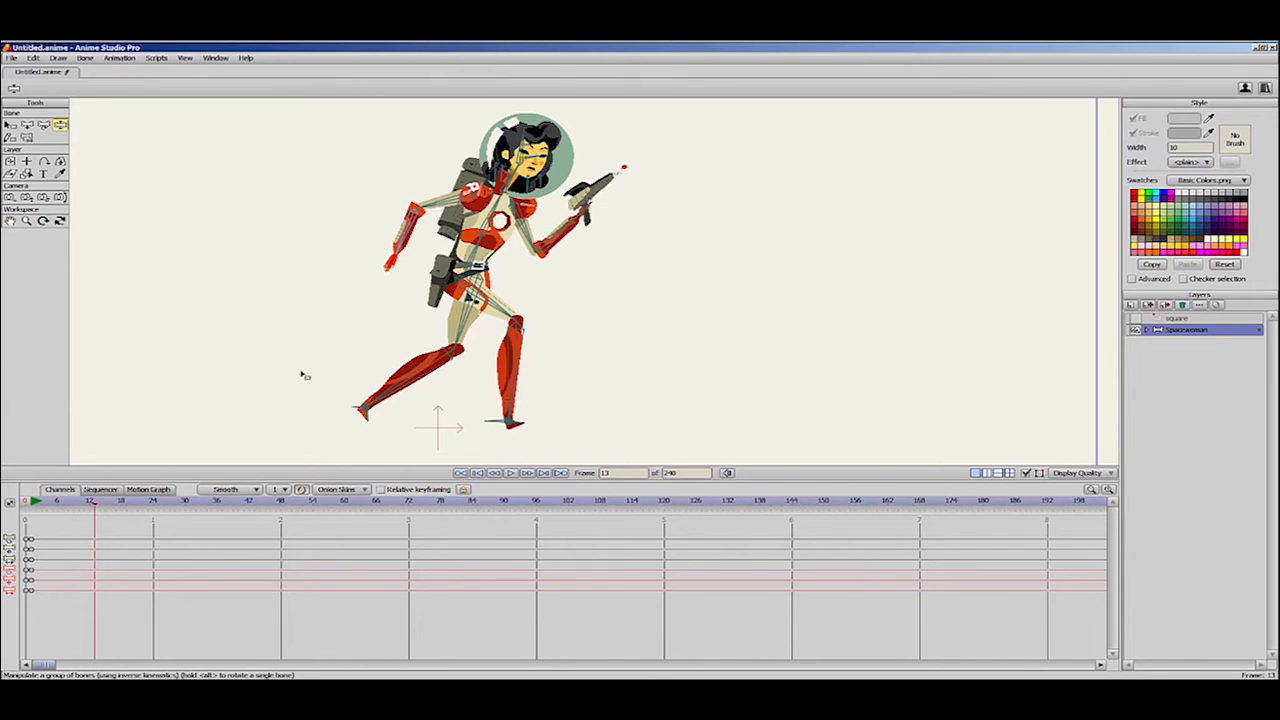
pyautogui.moveTo(358, 416)
pyautogui.mouseDown()
pyautogui.moveTo(500, 423)
pyautogui.moveTo(388, 417)
pyautogui.moveTo(406, 421)
pyautogui.moveTo(396, 430)
pyautogui.moveTo(374, 418)
pyautogui.mouseUp()
pyautogui.moveTo(486, 426)
pyautogui.mouseDown()
pyautogui.moveTo(510, 436)
pyautogui.moveTo(486, 423)
pyautogui.mouseUp()
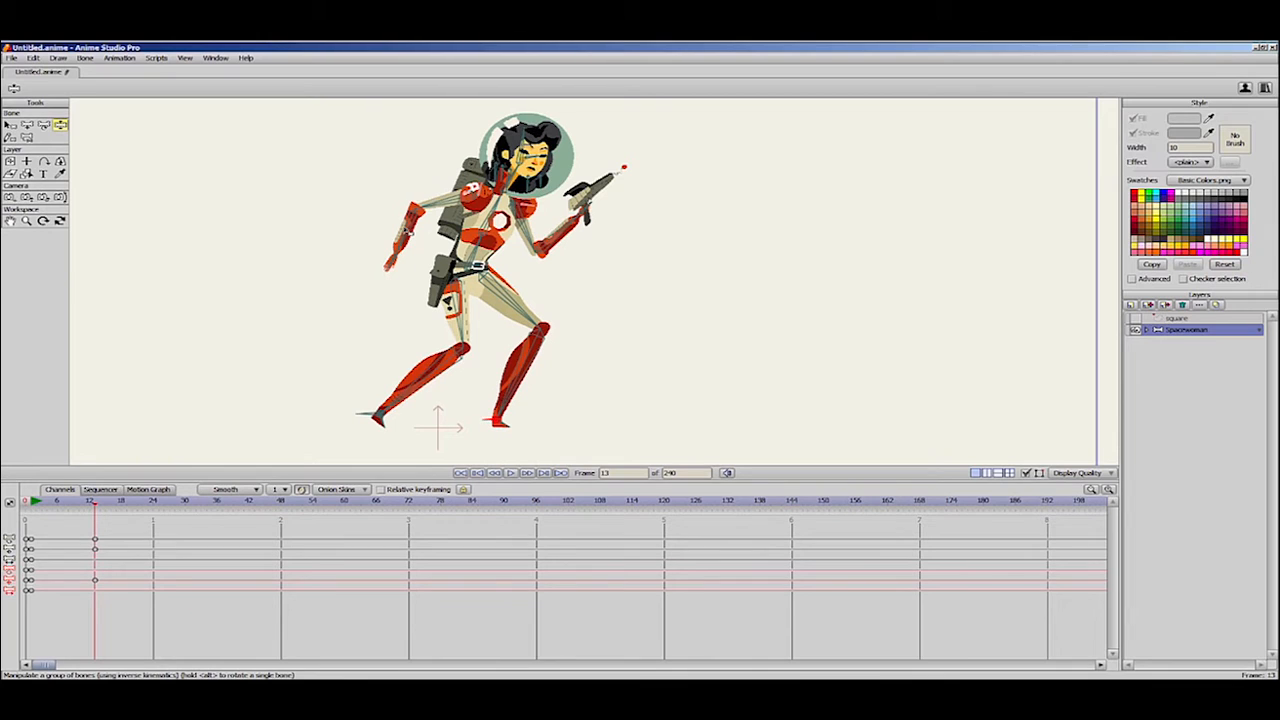
pyautogui.moveTo(422, 231); pyautogui.dragTo(488, 282)
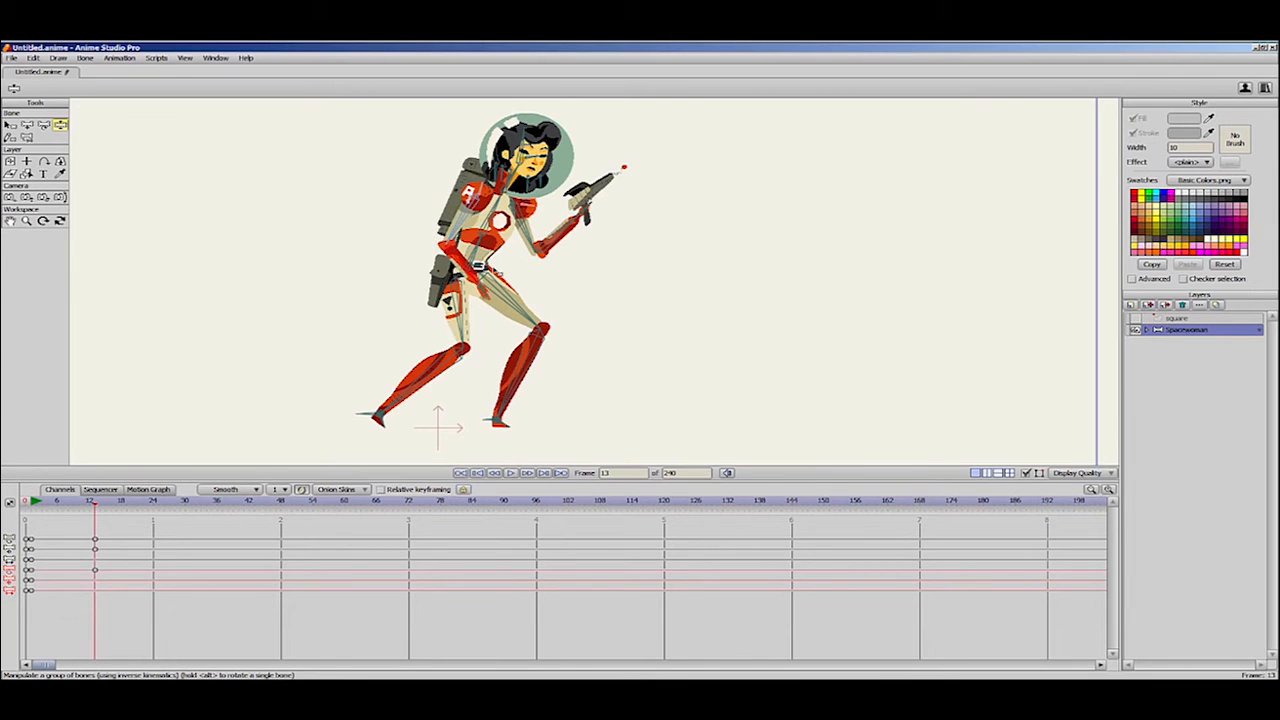
pyautogui.moveTo(576, 208); pyautogui.dragTo(540, 234)
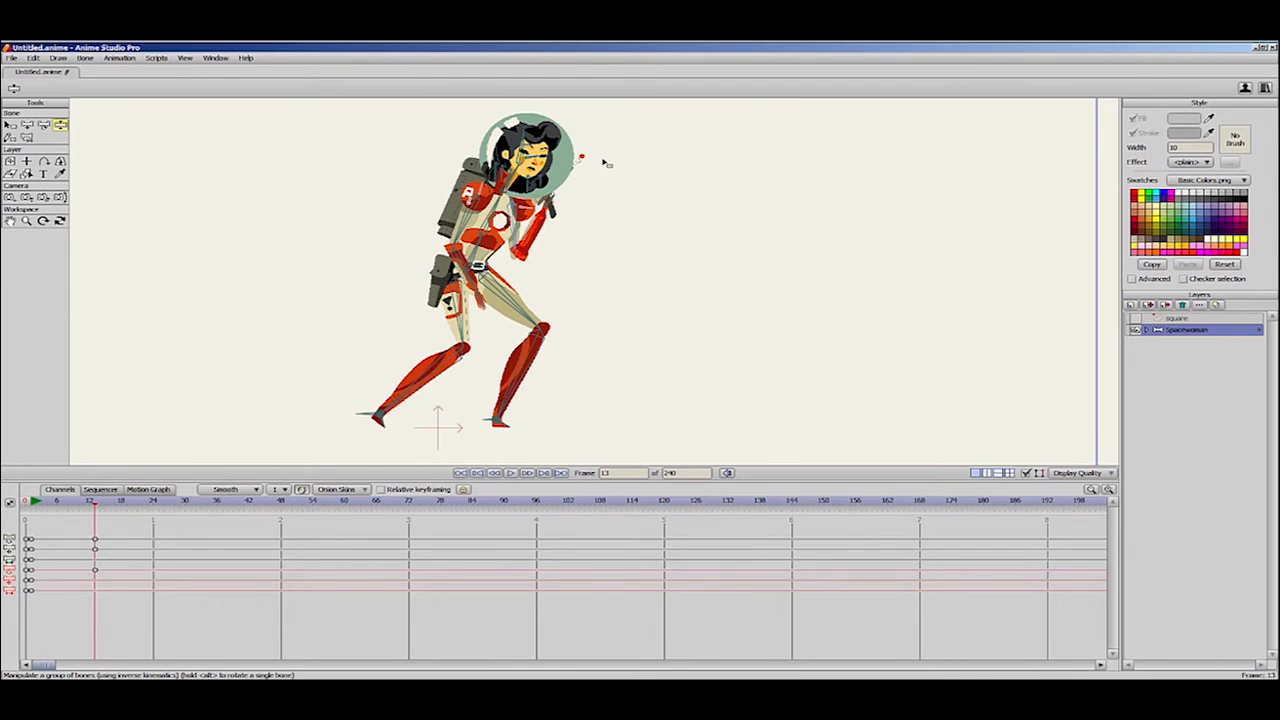
pyautogui.moveTo(464, 263); pyautogui.dragTo(458, 259)
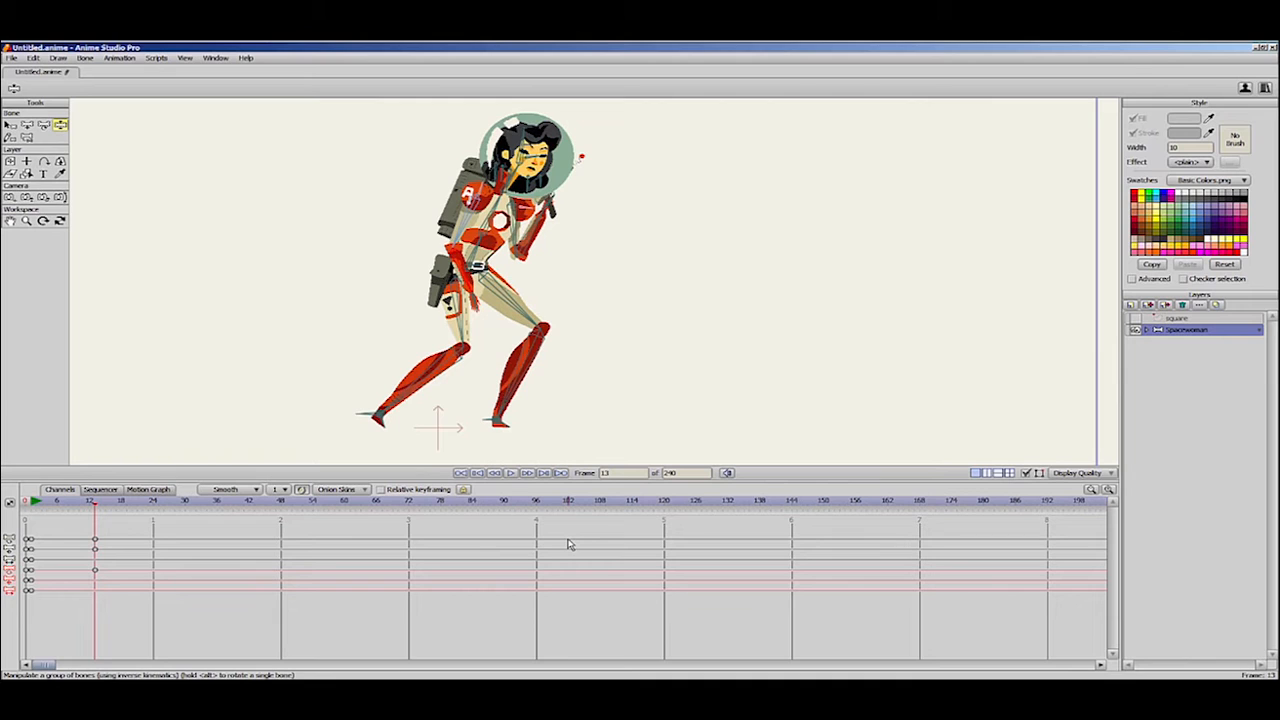
# Enable onion skins and turn off their Relative frames option.
pyautogui.click(304, 491)
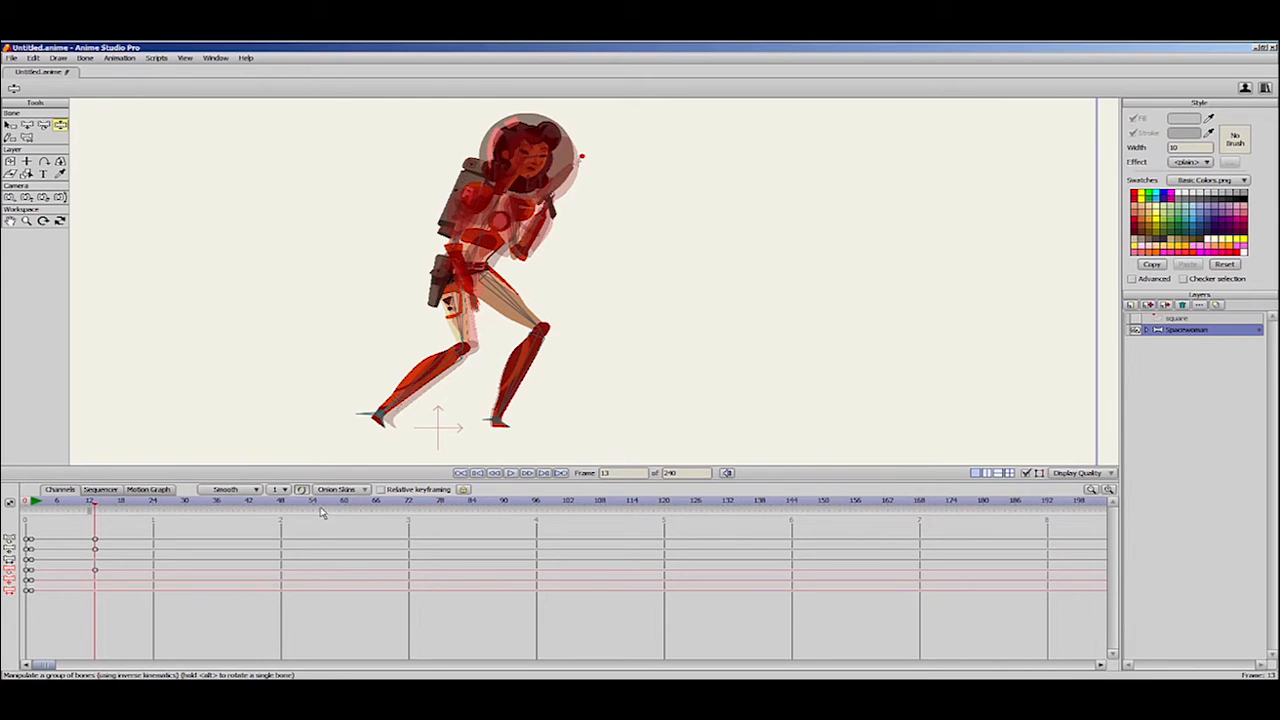
pyautogui.click(340, 491)
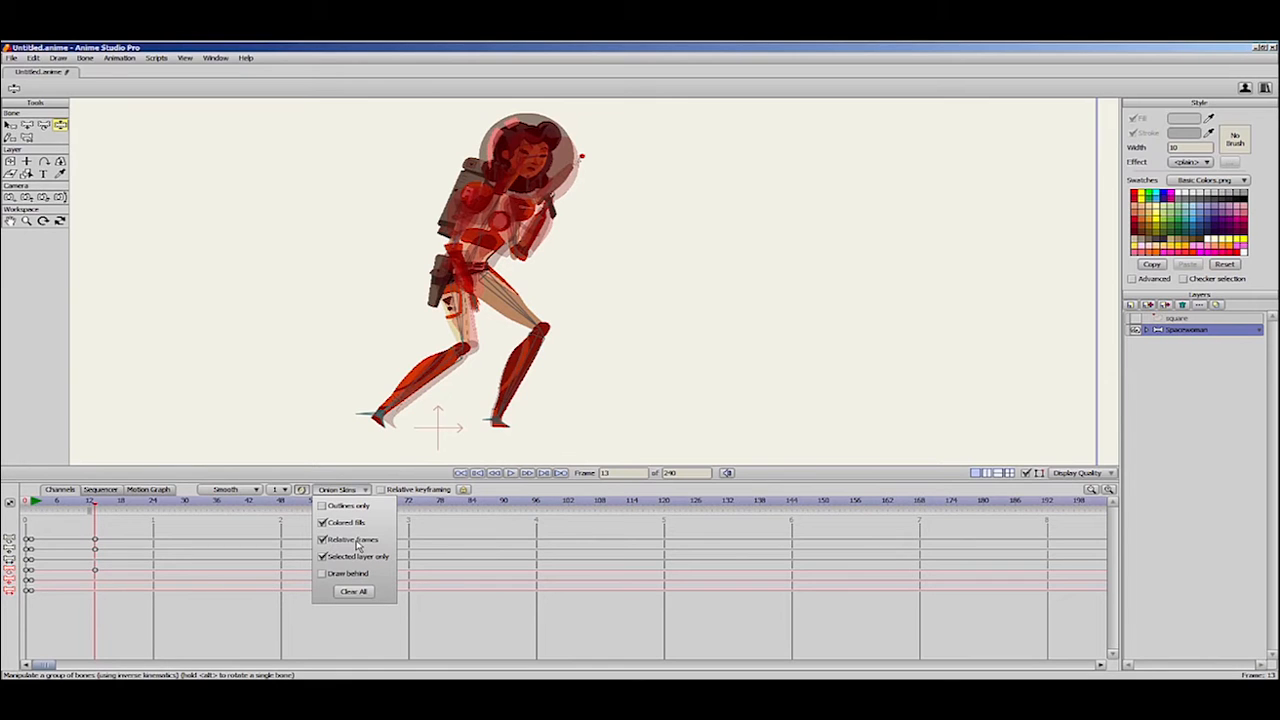
pyautogui.click(356, 541)
# Try the Draw behind option for the onion skins.
pyautogui.click(351, 576)
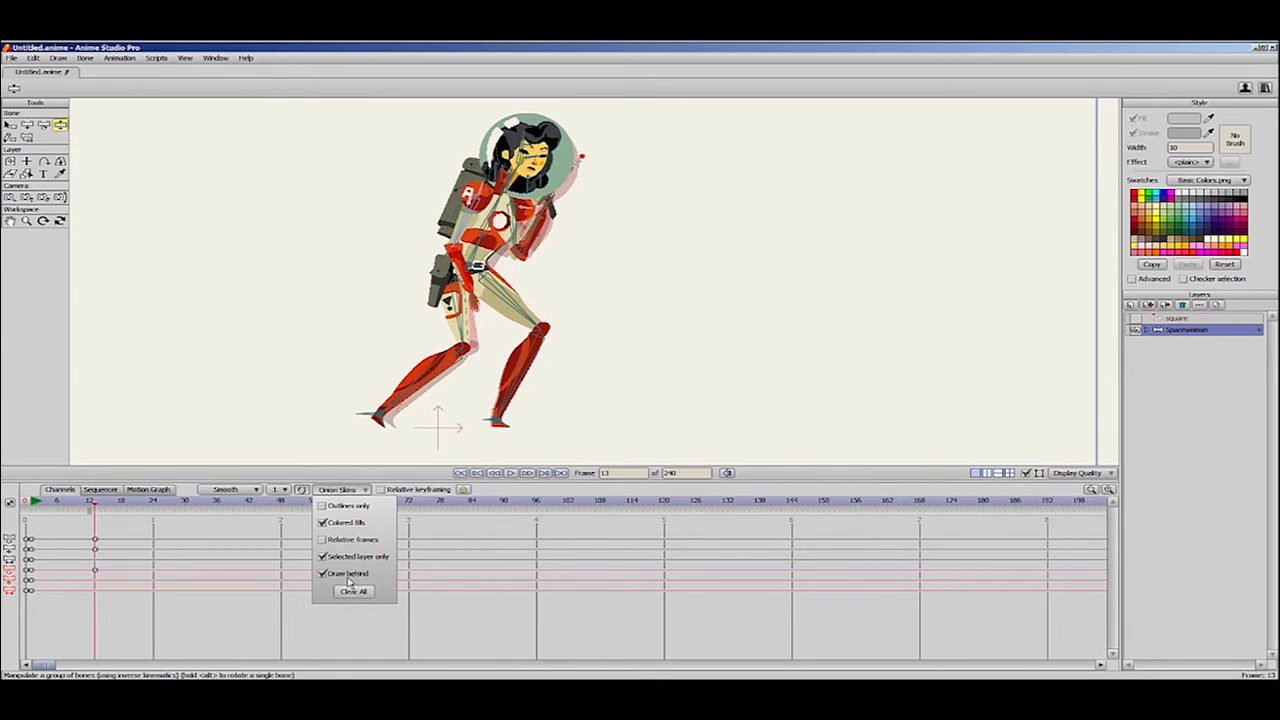
pyautogui.click(351, 576)
pyautogui.click(351, 576)
pyautogui.click(351, 576)
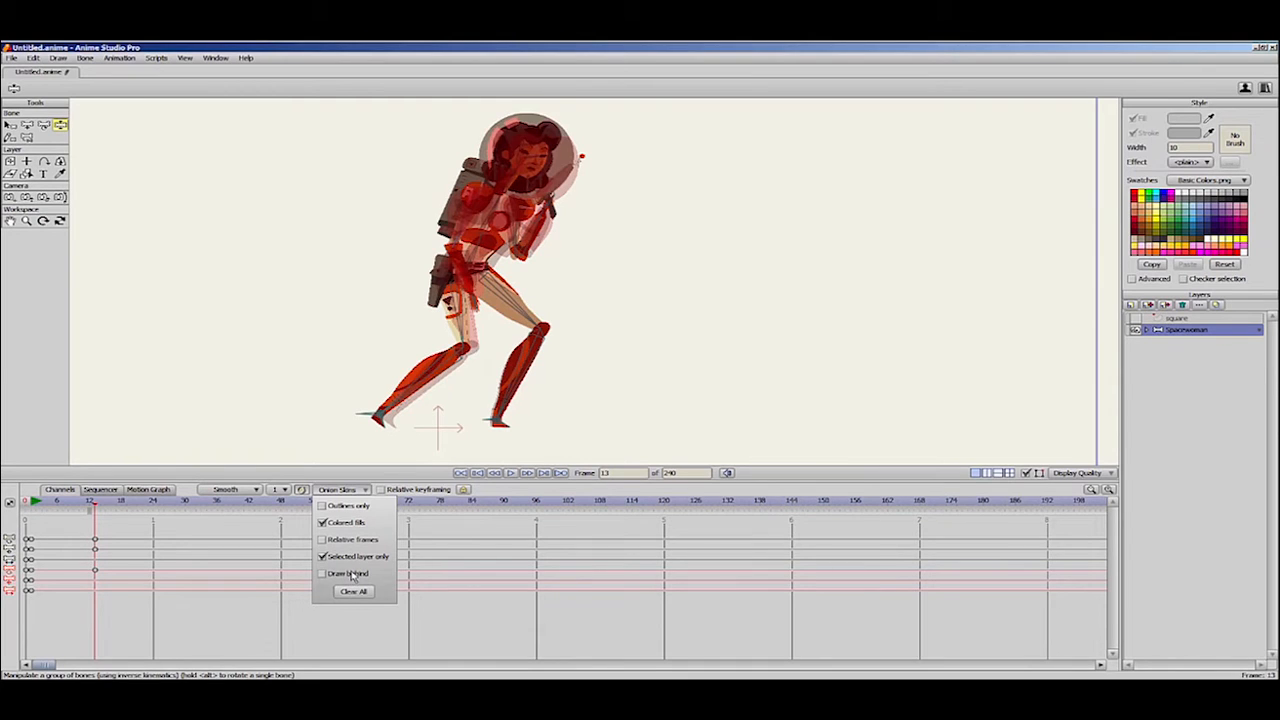
# Remove the onion skin marker at frame 12 and place one at frame 1.
pyautogui.click(420, 553)
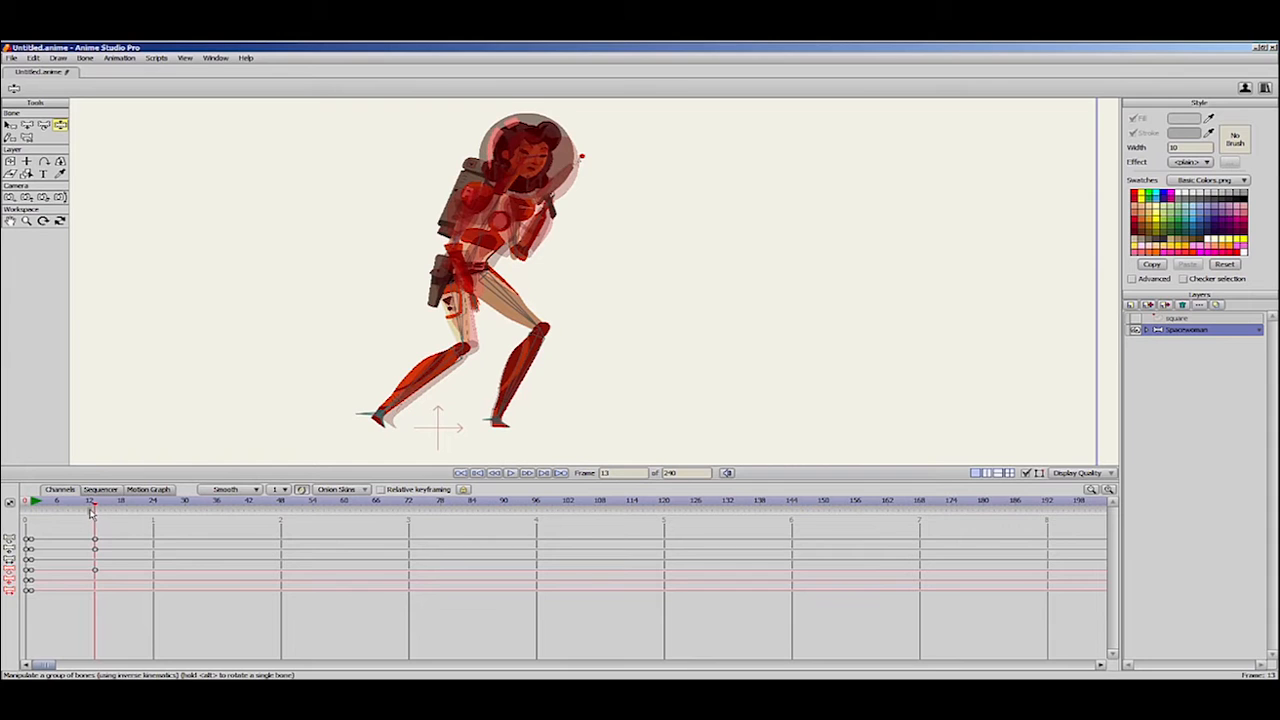
pyautogui.click(90, 512)
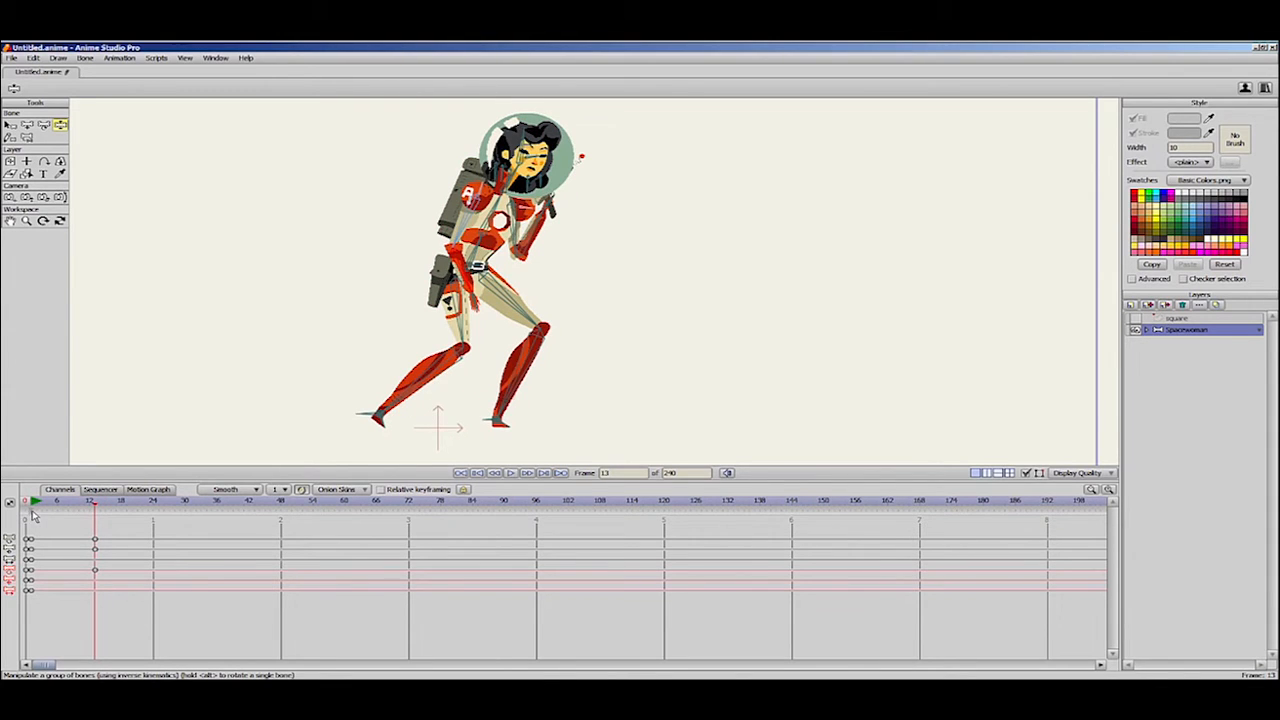
pyautogui.click(32, 511)
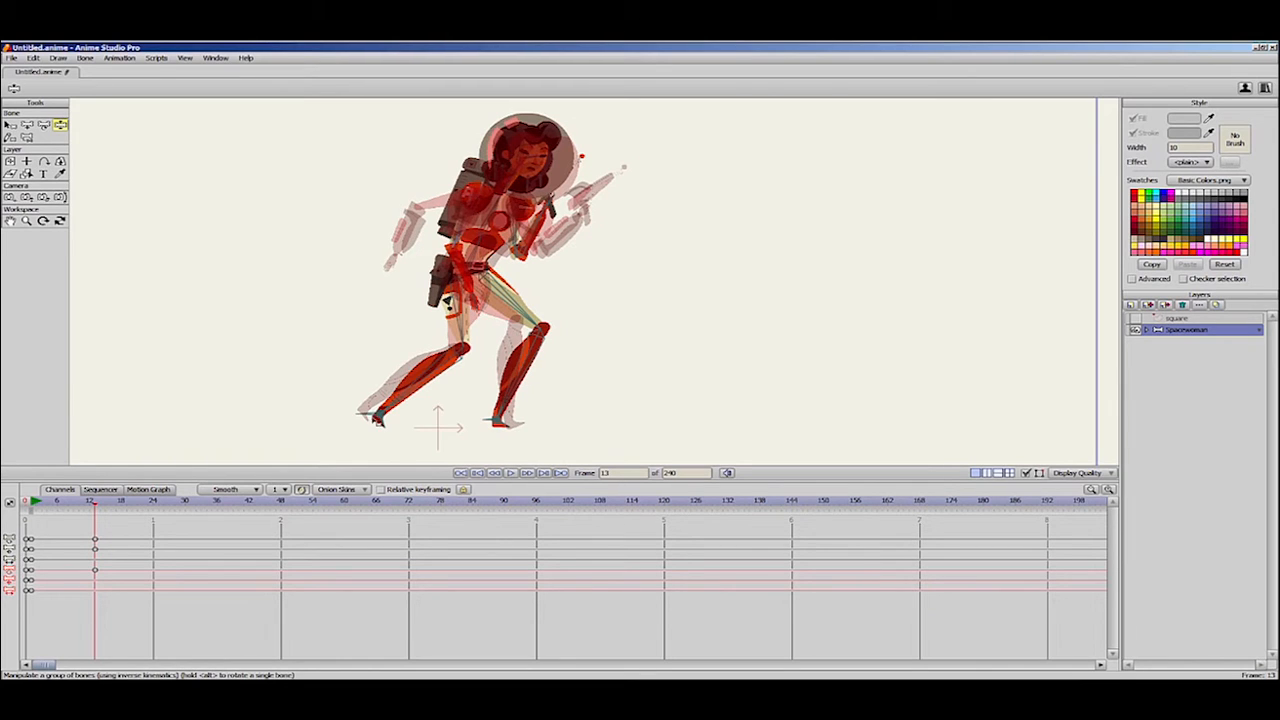
# Align both feet at frame 13 with the onion-skinned feet of frame 1 and freeze the pose.
pyautogui.click(368, 415)
pyautogui.moveTo(371, 418)
pyautogui.mouseDown()
pyautogui.moveTo(355, 410)
pyautogui.moveTo(388, 425)
pyautogui.moveTo(363, 414)
pyautogui.mouseUp()
pyautogui.moveTo(478, 432)
pyautogui.mouseDown()
pyautogui.moveTo(532, 430)
pyautogui.moveTo(497, 438)
pyautogui.moveTo(531, 429)
pyautogui.moveTo(500, 423)
pyautogui.mouseUp()
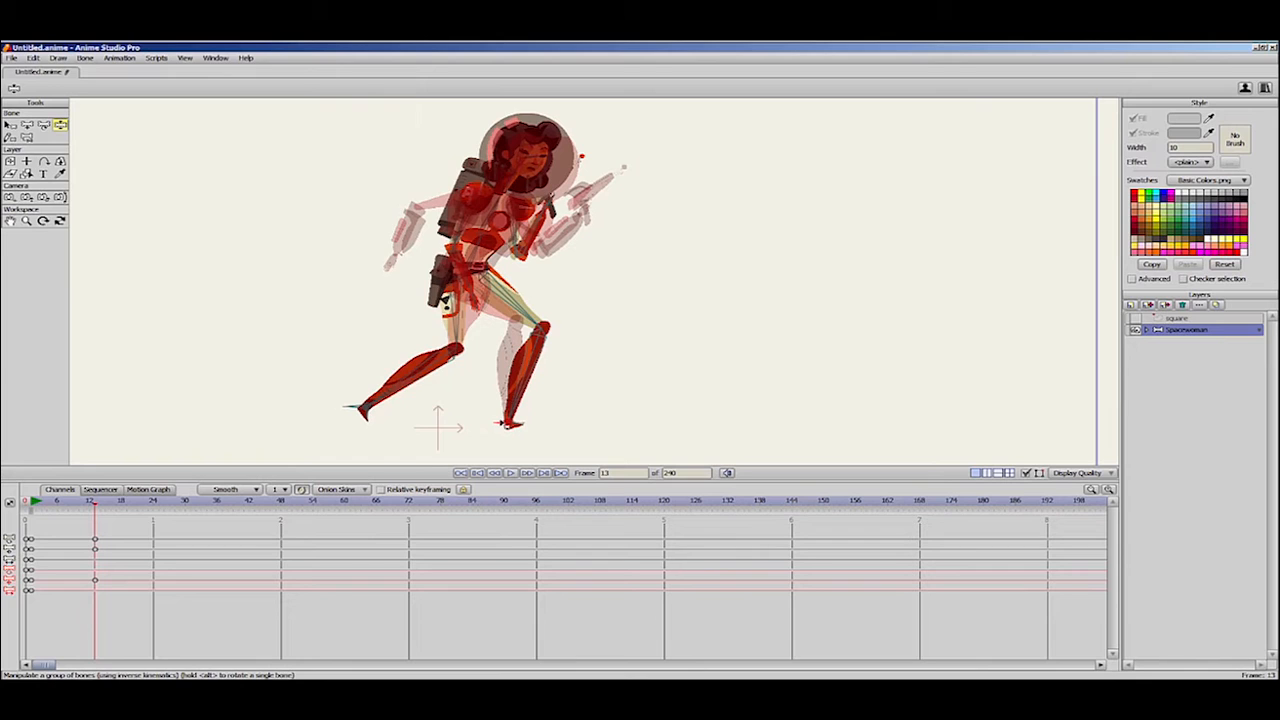
pyautogui.click(85, 57)
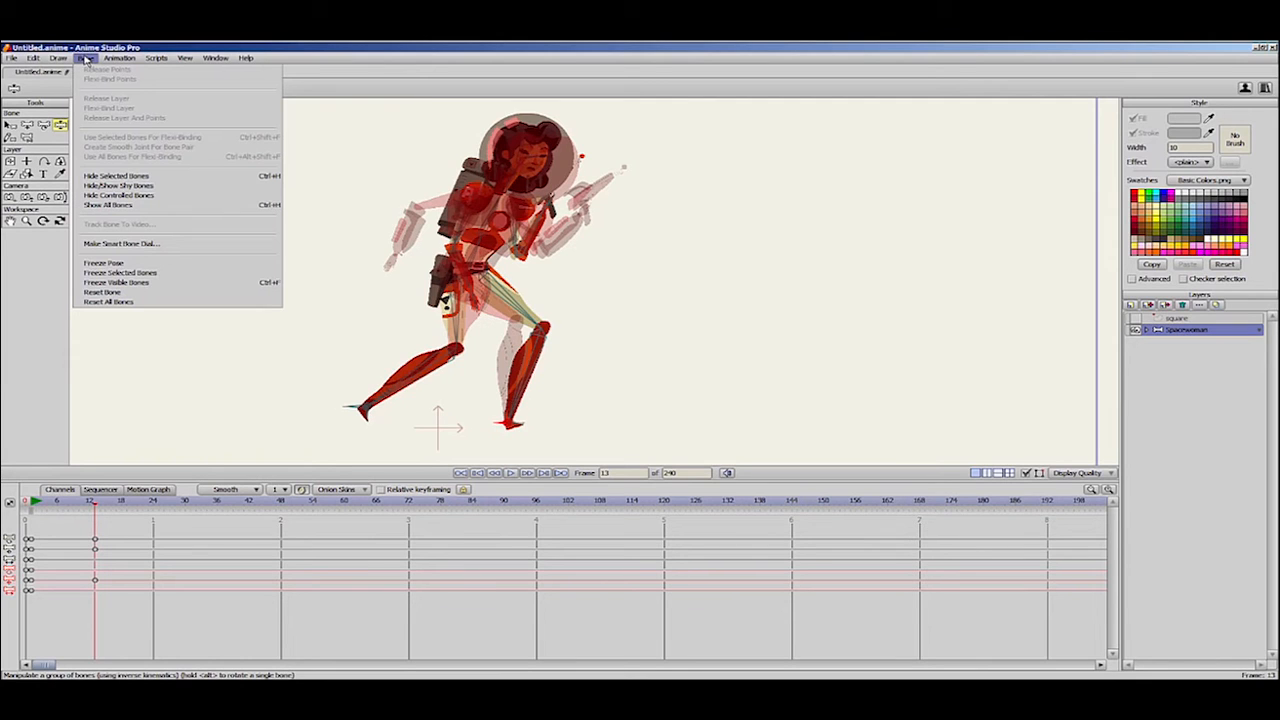
pyautogui.click(143, 266)
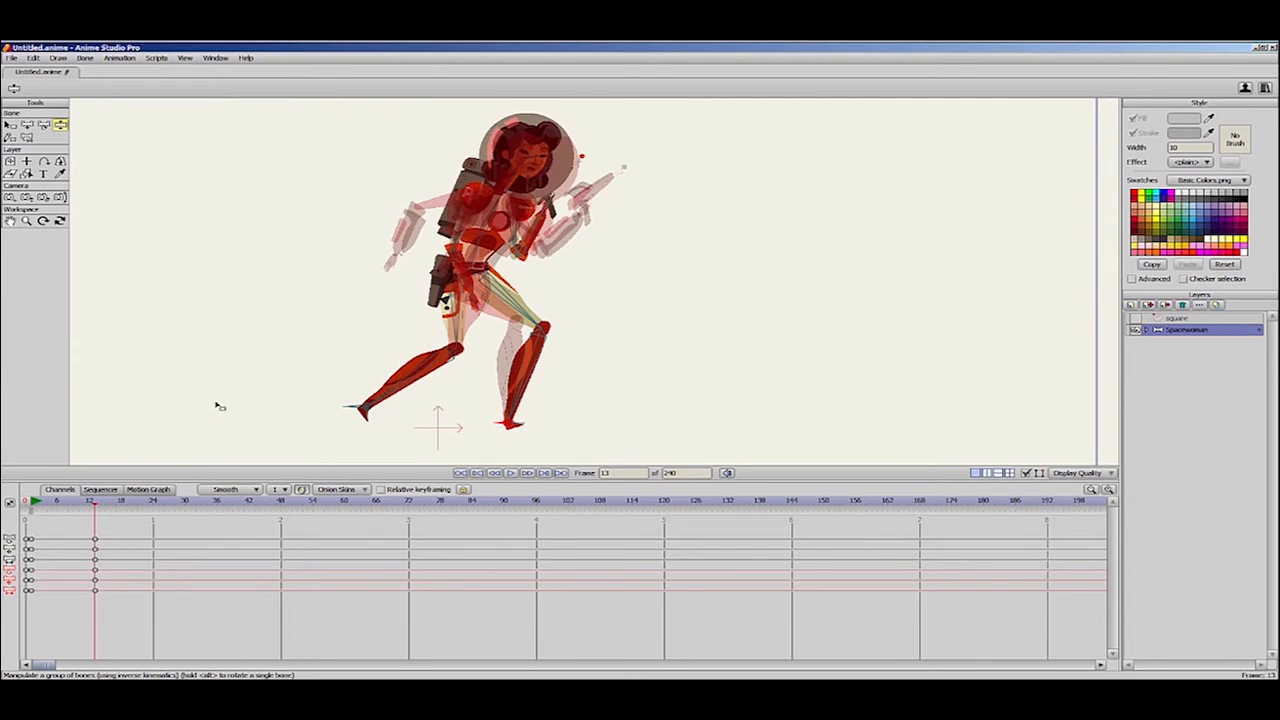
# Copy all bone keyframes from frame 1 to frame 25 and remove the onion skin marker.
pyautogui.moveTo(116, 503); pyautogui.dragTo(158, 520)
pyautogui.moveTo(39, 534); pyautogui.dragTo(30, 600)
pyautogui.moveTo(43, 531); pyautogui.dragTo(32, 602)
pyautogui.hotkey('ctrl', 'v')
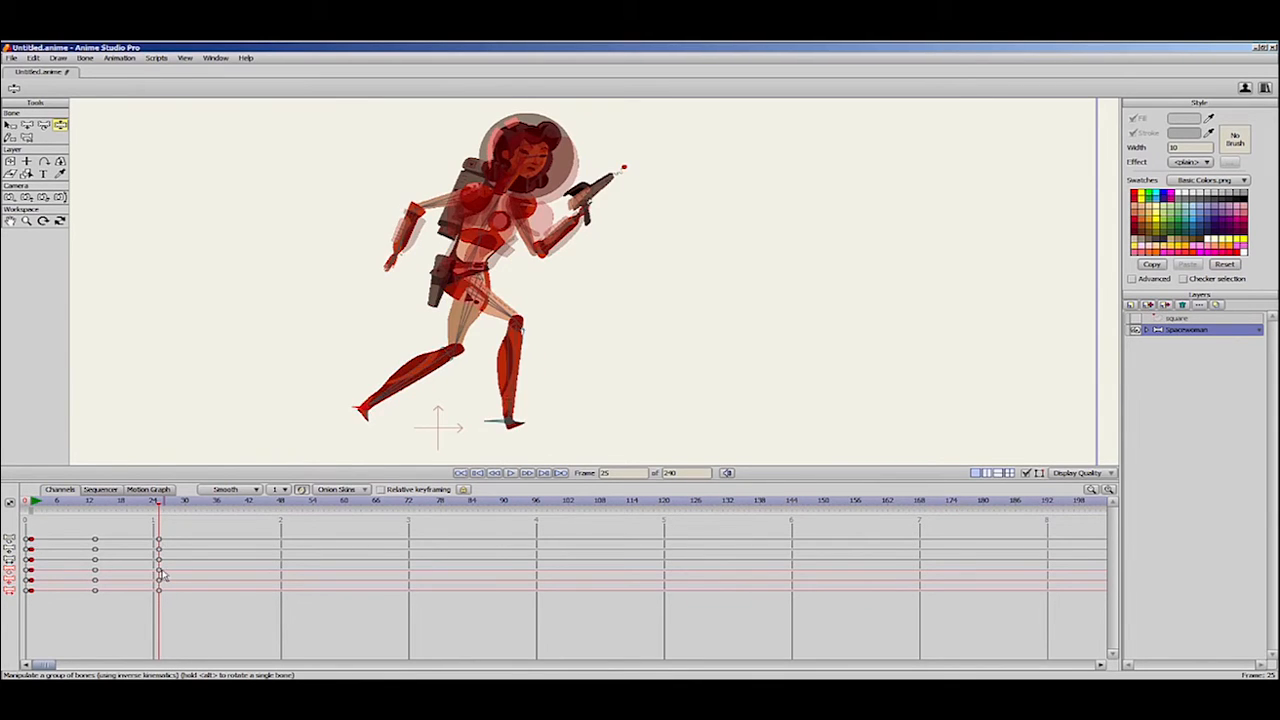
pyautogui.click(31, 511)
# Add passing poses that lift the forward-swinging foot off the ground, one foot at frame 7 and the opposite foot at frame 19.
pyautogui.moveTo(33, 506); pyautogui.dragTo(150, 540)
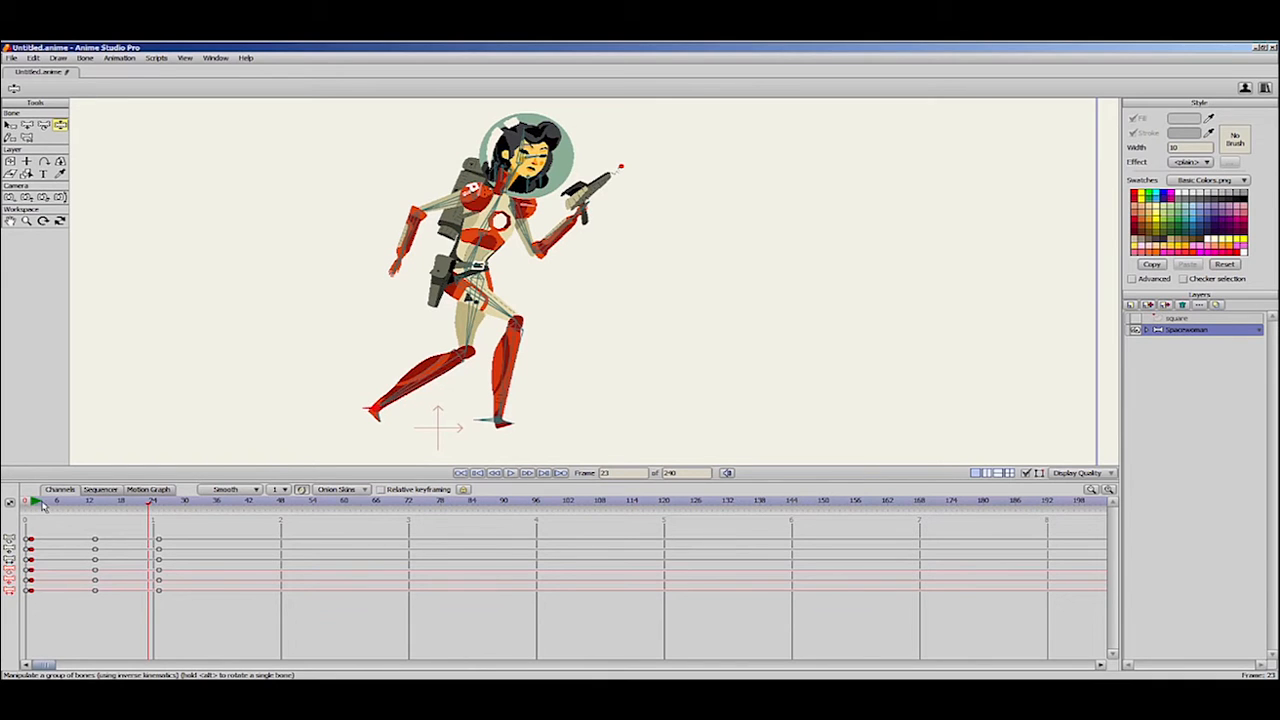
pyautogui.moveTo(34, 506); pyautogui.dragTo(64, 514)
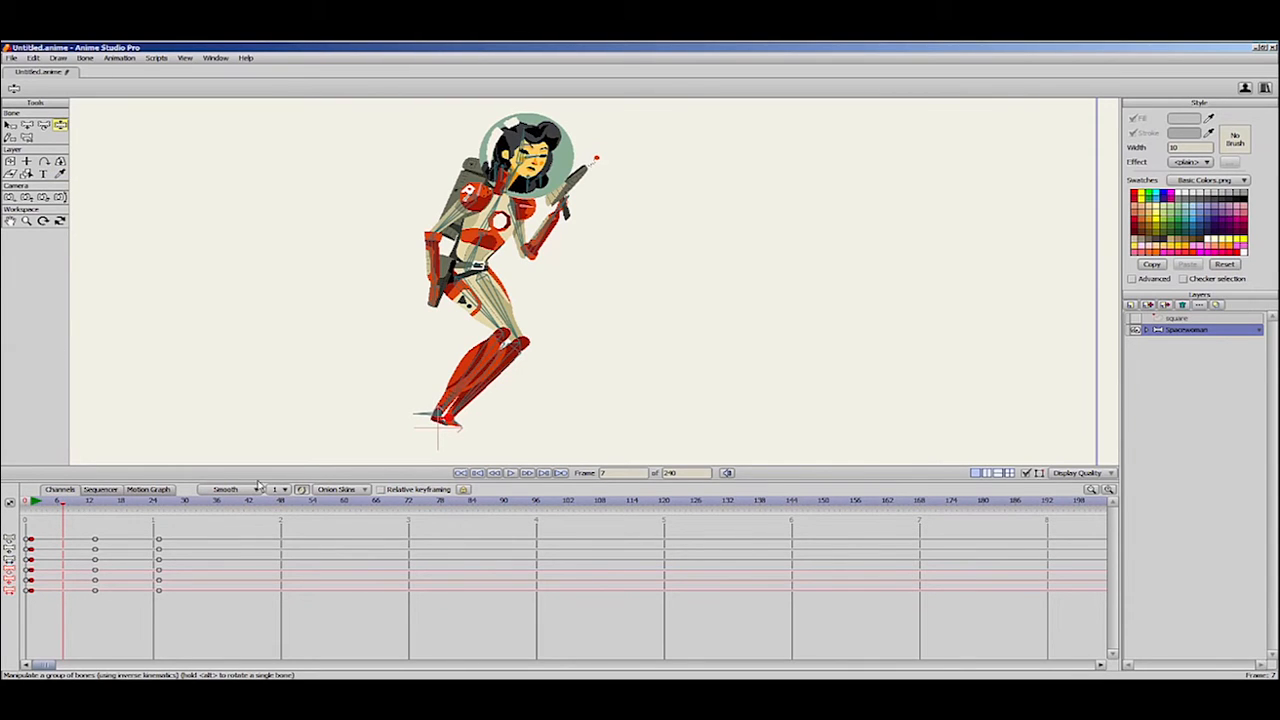
pyautogui.click(33, 502)
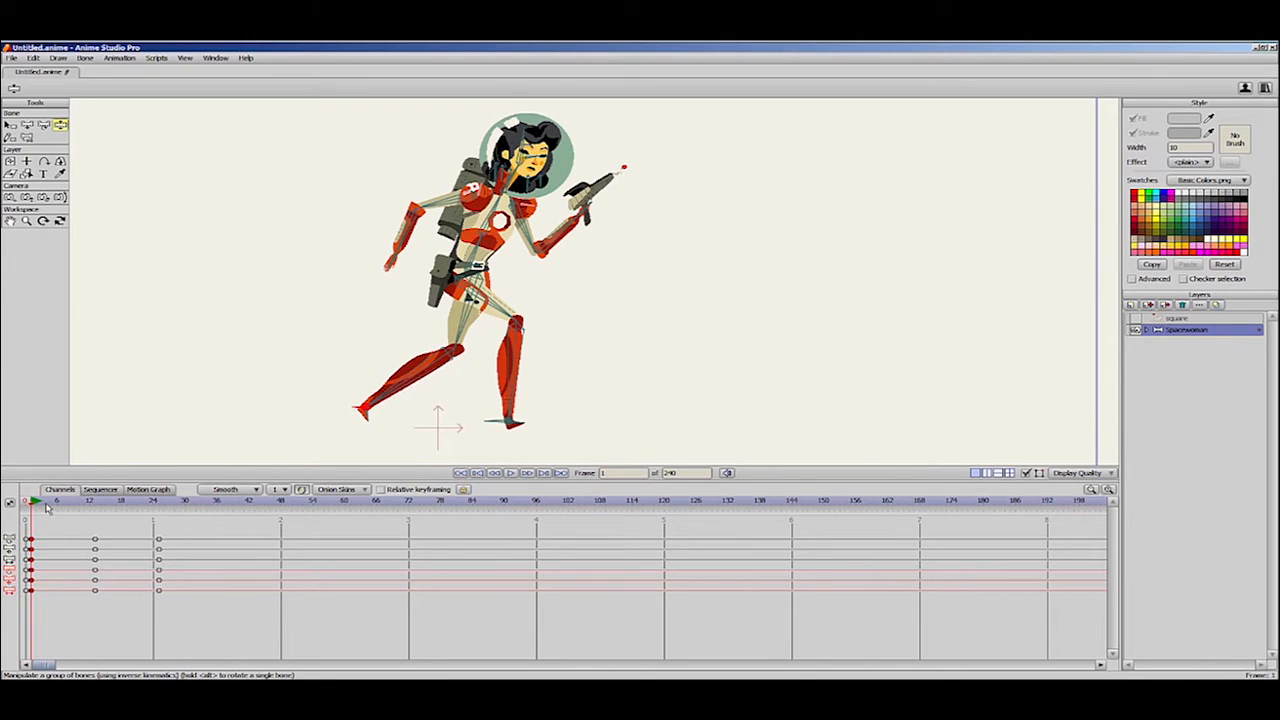
pyautogui.moveTo(38, 506); pyautogui.dragTo(67, 511)
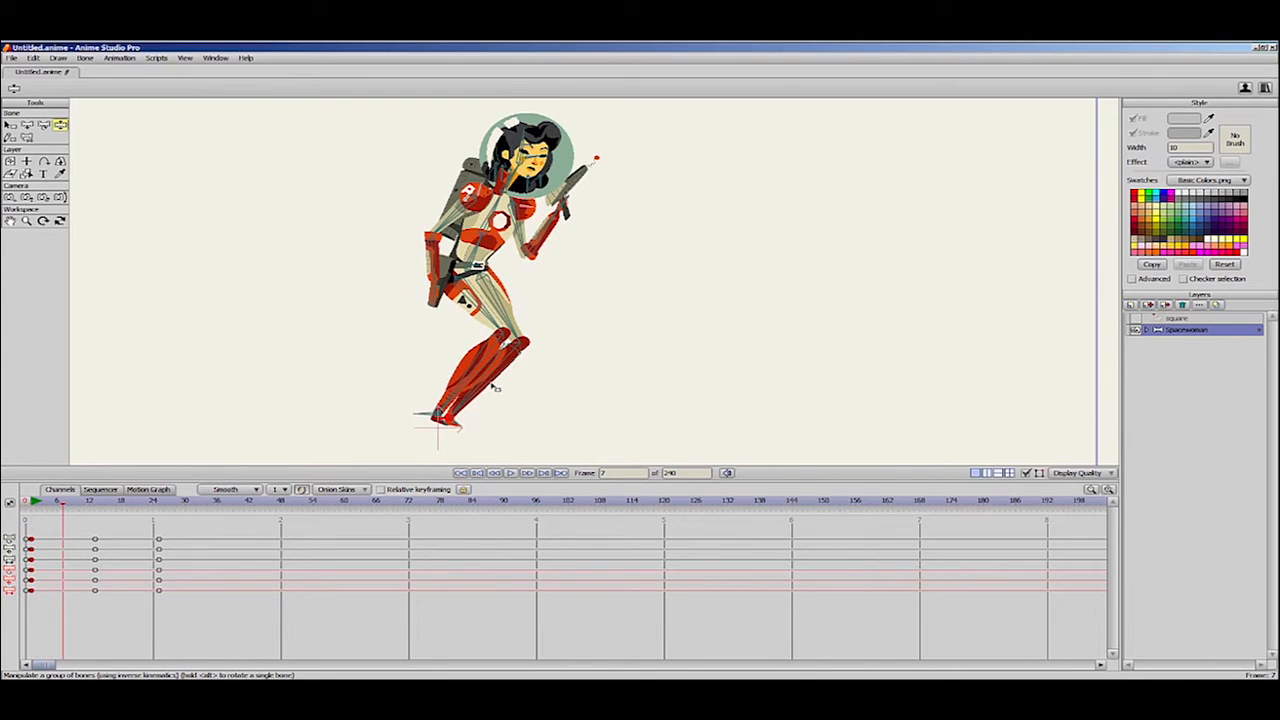
pyautogui.moveTo(476, 393); pyautogui.dragTo(438, 392)
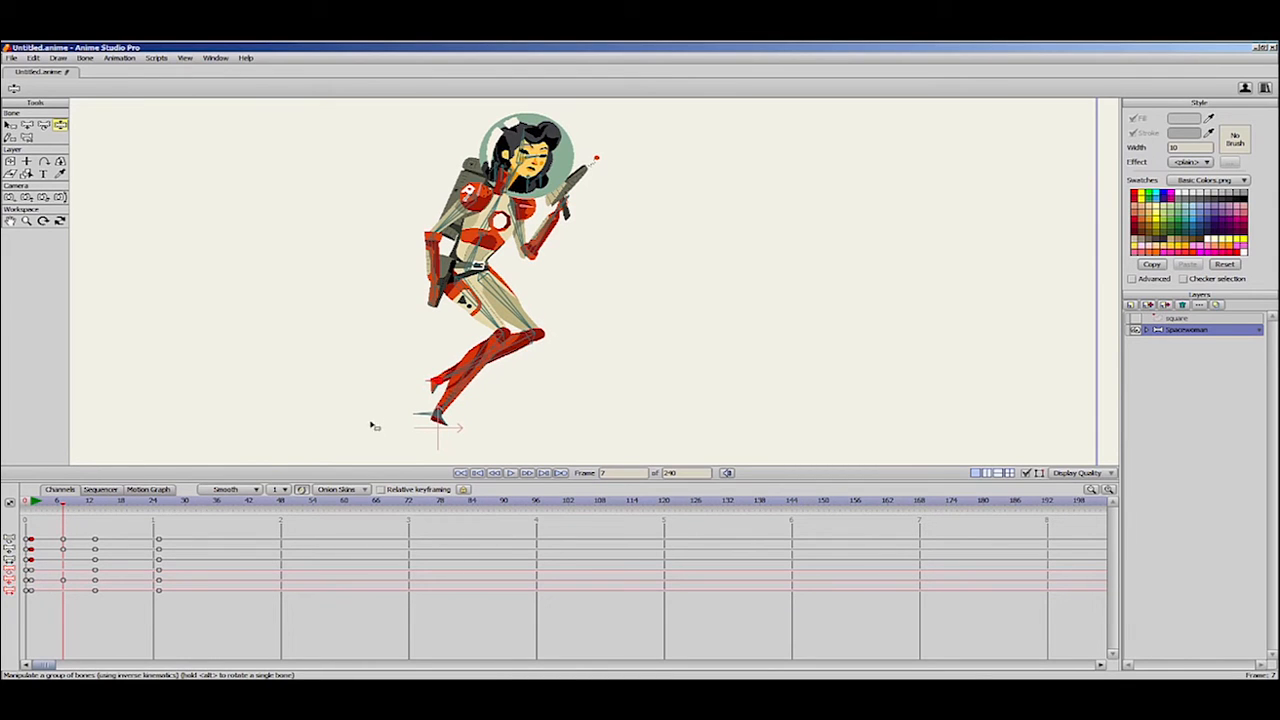
pyautogui.moveTo(31, 513); pyautogui.dragTo(130, 550)
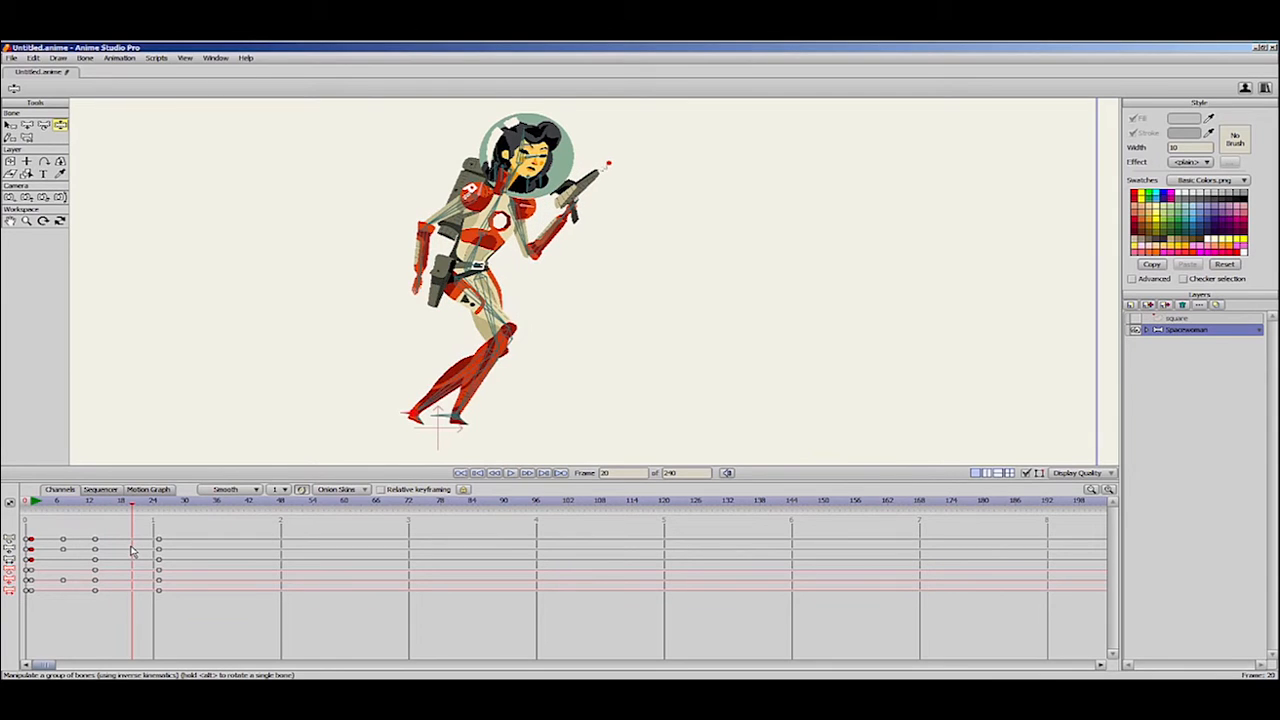
pyautogui.click(128, 507)
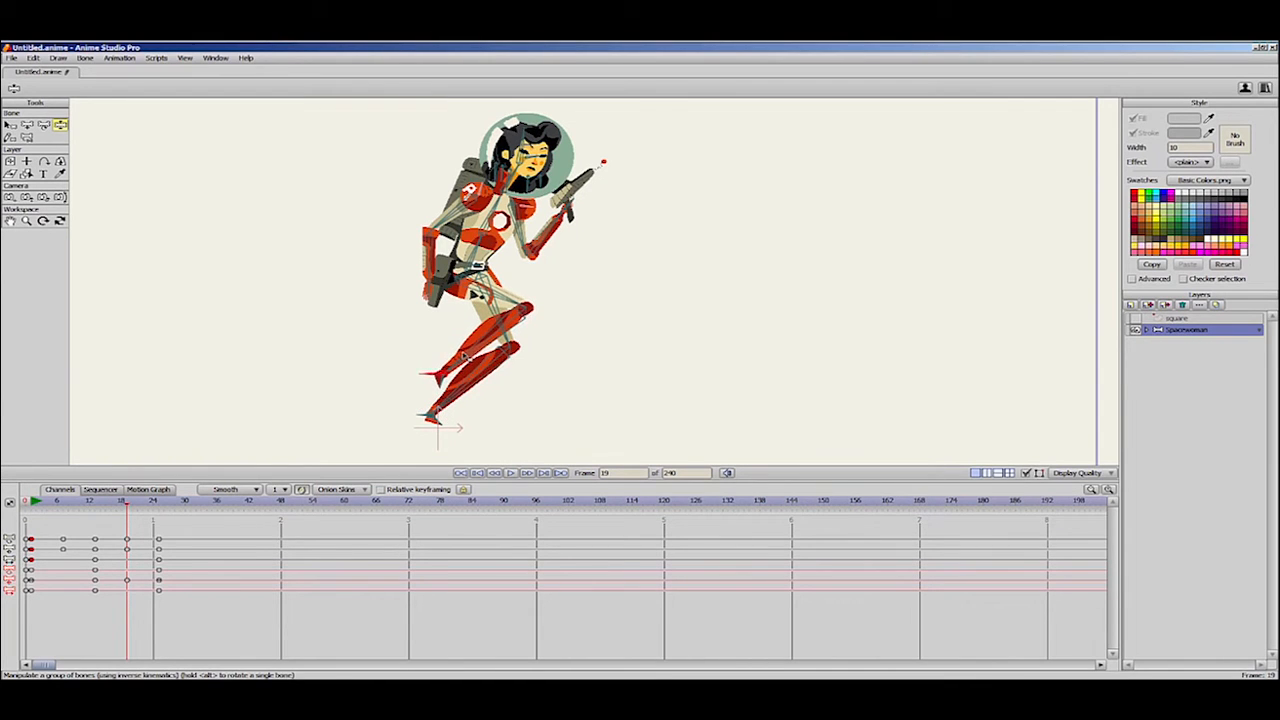
# Lower the spacewoman's hips at frame 4 and raise them at frame 10.
pyautogui.moveTo(80, 507); pyautogui.dragTo(52, 573)
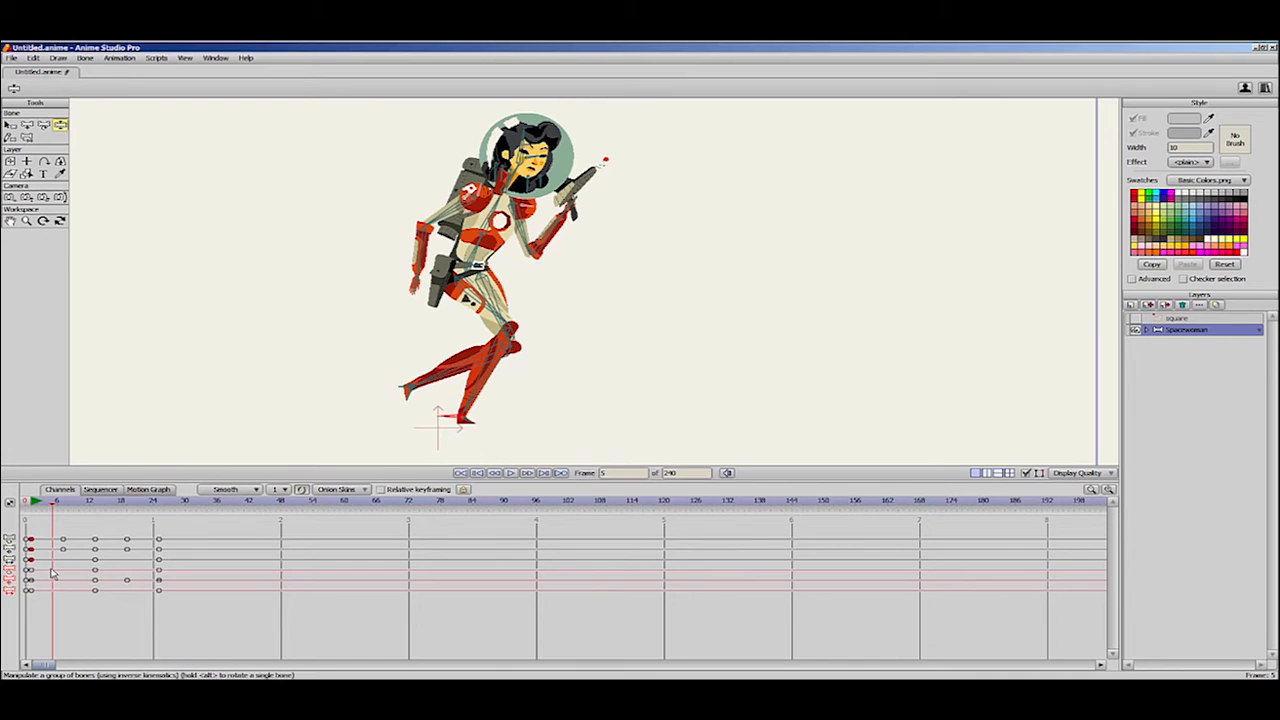
pyautogui.click(48, 506)
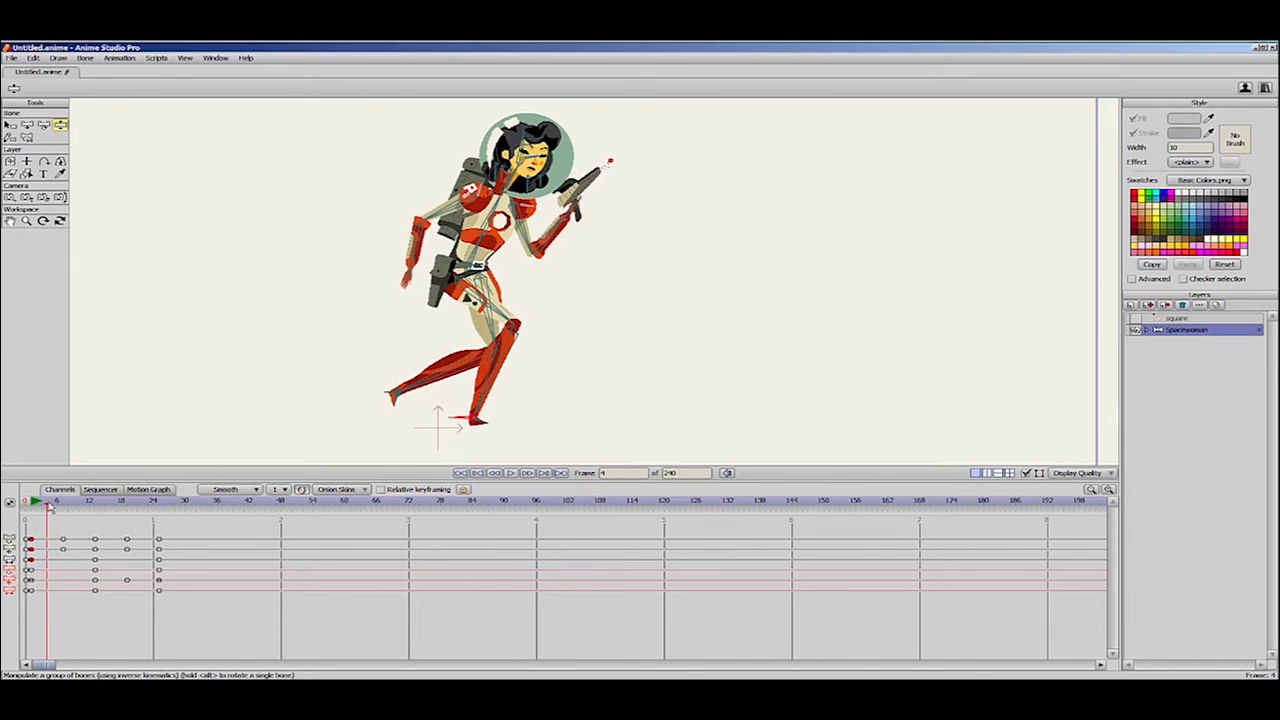
pyautogui.moveTo(475, 258); pyautogui.dragTo(474, 271)
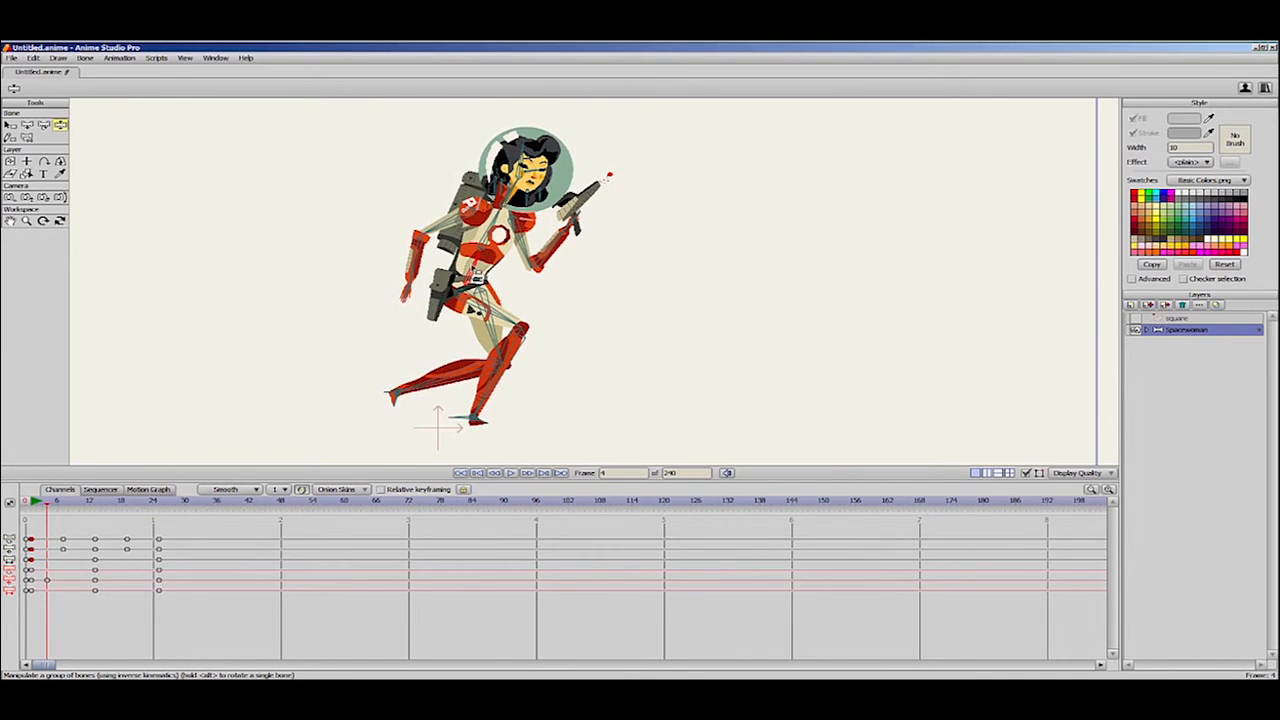
pyautogui.moveTo(70, 510); pyautogui.dragTo(80, 510)
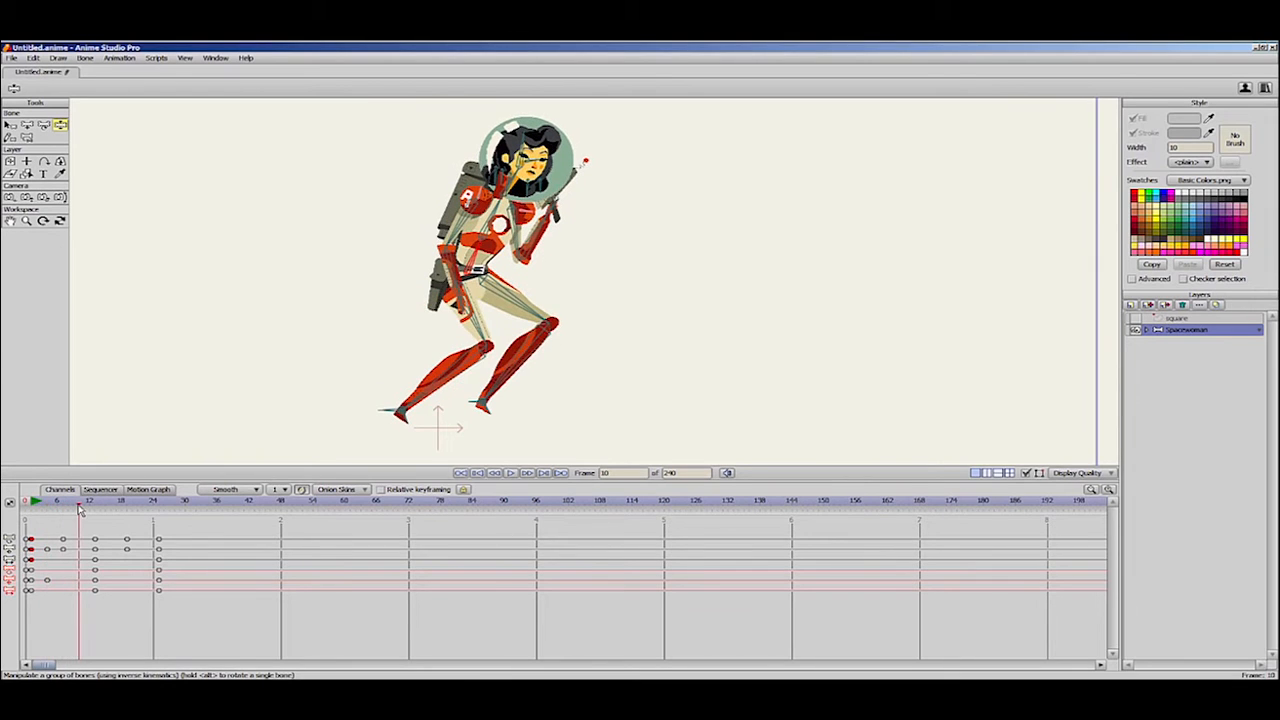
pyautogui.moveTo(476, 265); pyautogui.dragTo(476, 250)
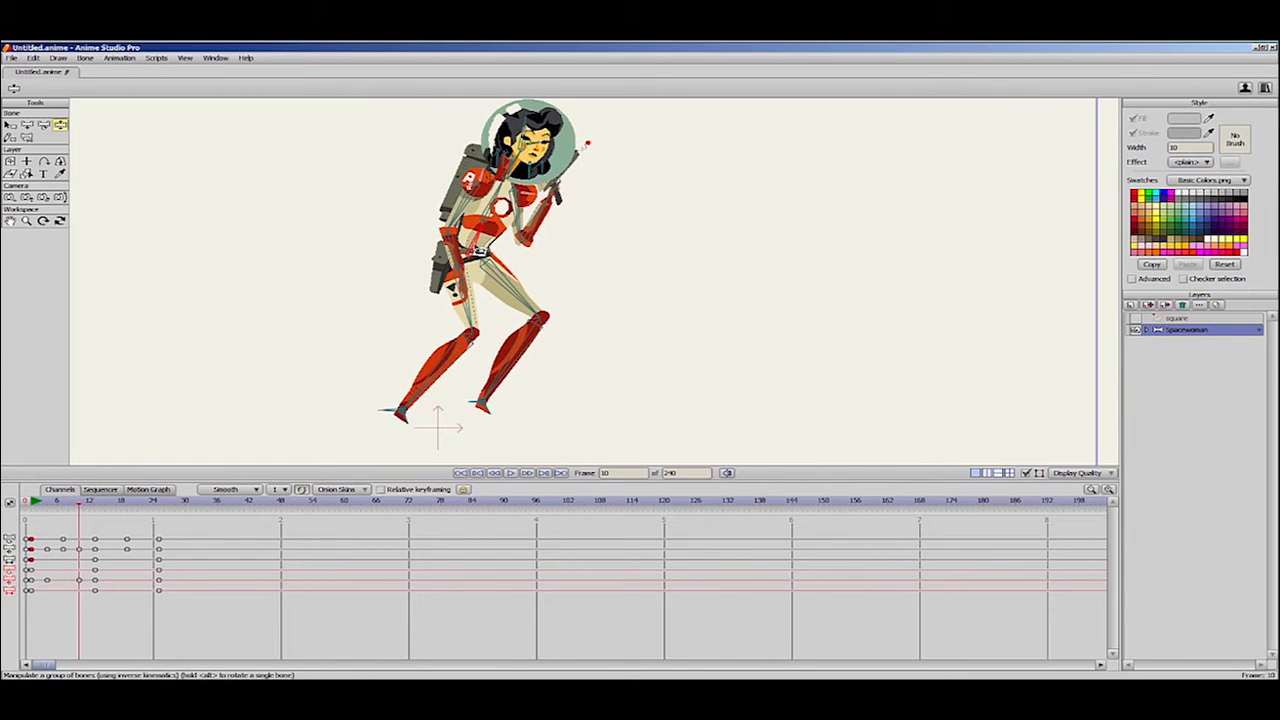
# Copy the low and high hip keyframes at frames 4 and 10 and paste them starting at frame 16.
pyautogui.moveTo(38, 509); pyautogui.dragTo(84, 569)
pyautogui.moveTo(84, 505); pyautogui.dragTo(113, 520)
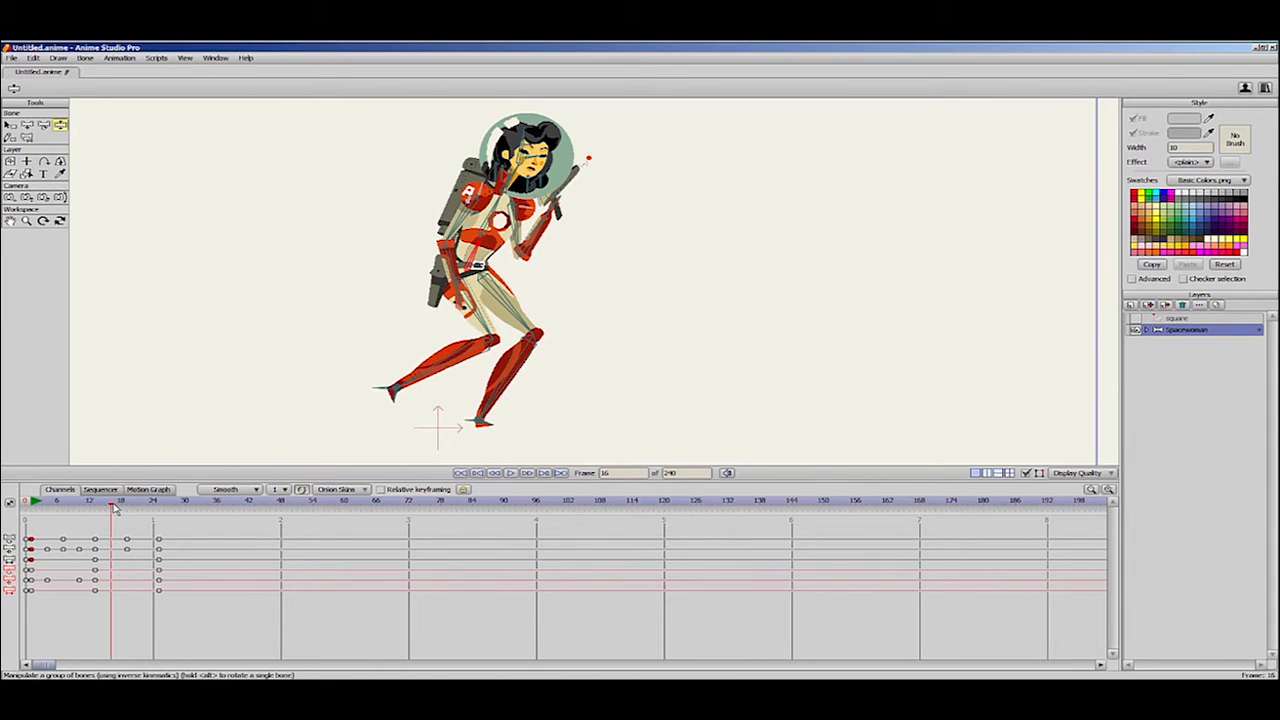
pyautogui.moveTo(46, 604); pyautogui.dragTo(85, 588)
pyautogui.hotkey('ctrl', 'v')
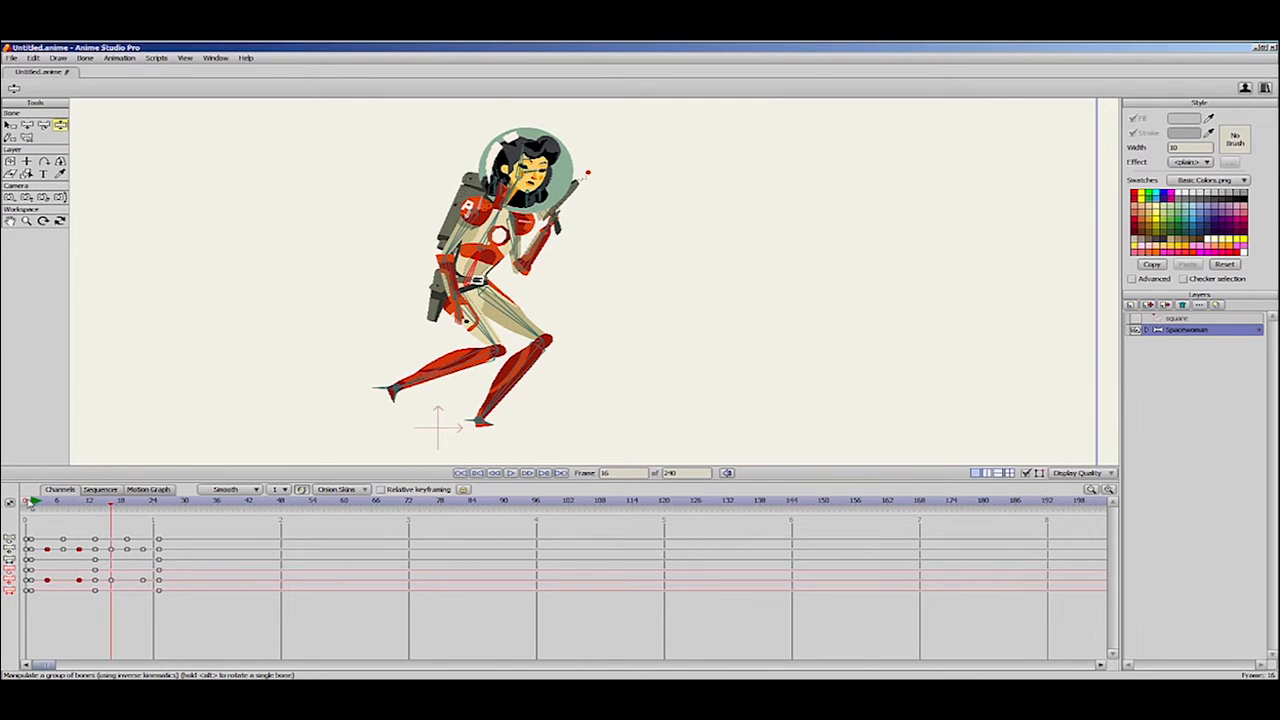
# Set all bone keyframes at frame 25 to Cycle interpolation, looping back to absolute frame 2.
pyautogui.moveTo(30, 504); pyautogui.dragTo(165, 571)
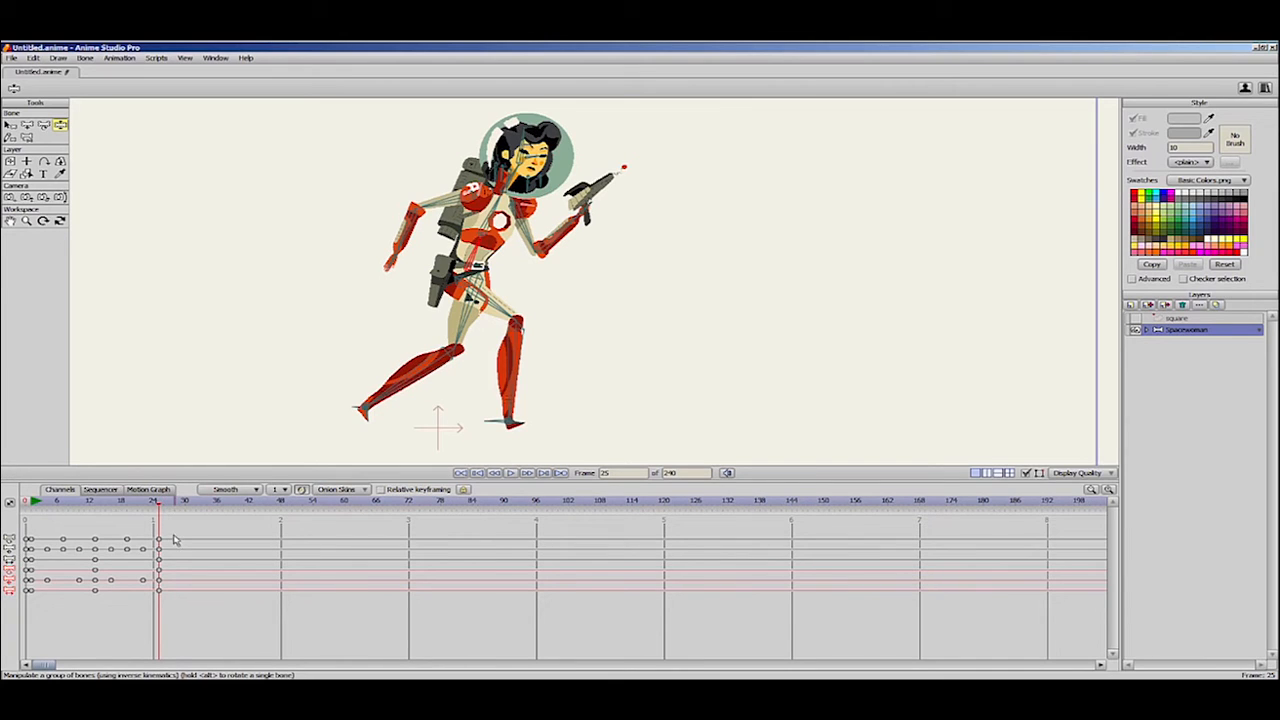
pyautogui.moveTo(176, 532); pyautogui.dragTo(160, 600)
pyautogui.rightClick(160, 545)
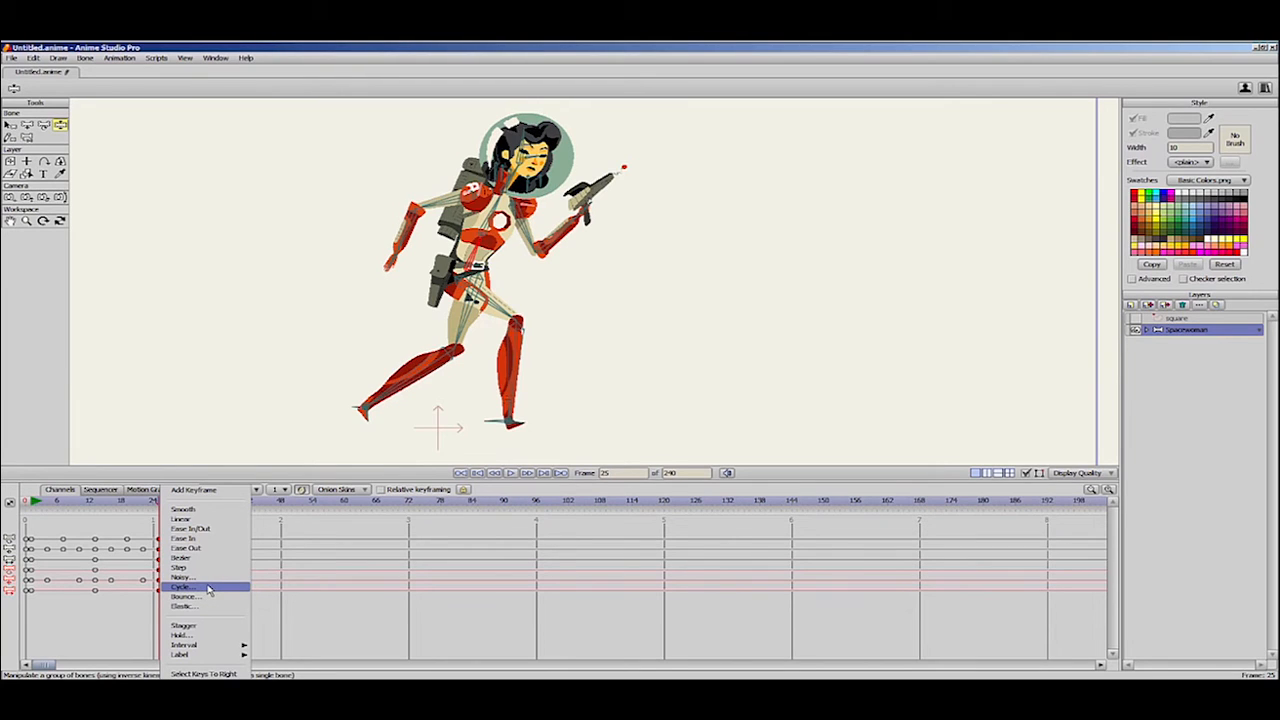
pyautogui.click(209, 588)
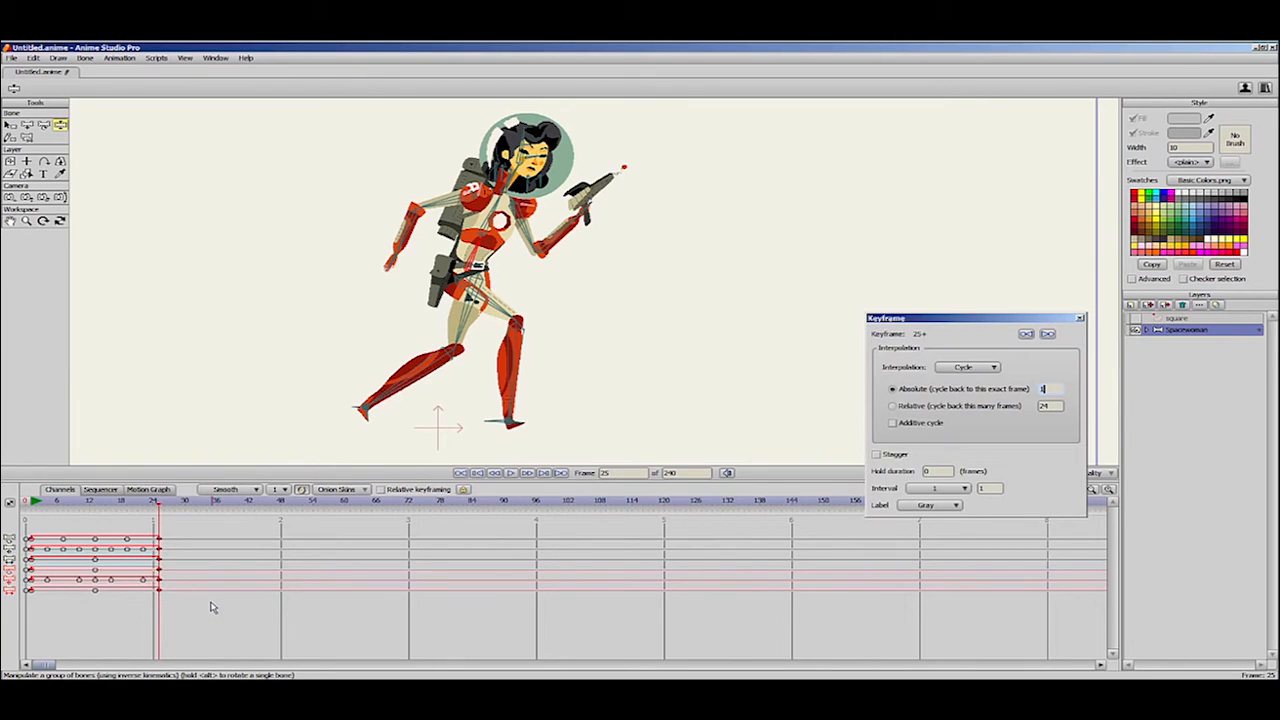
pyautogui.moveTo(993, 319); pyautogui.dragTo(850, 160)
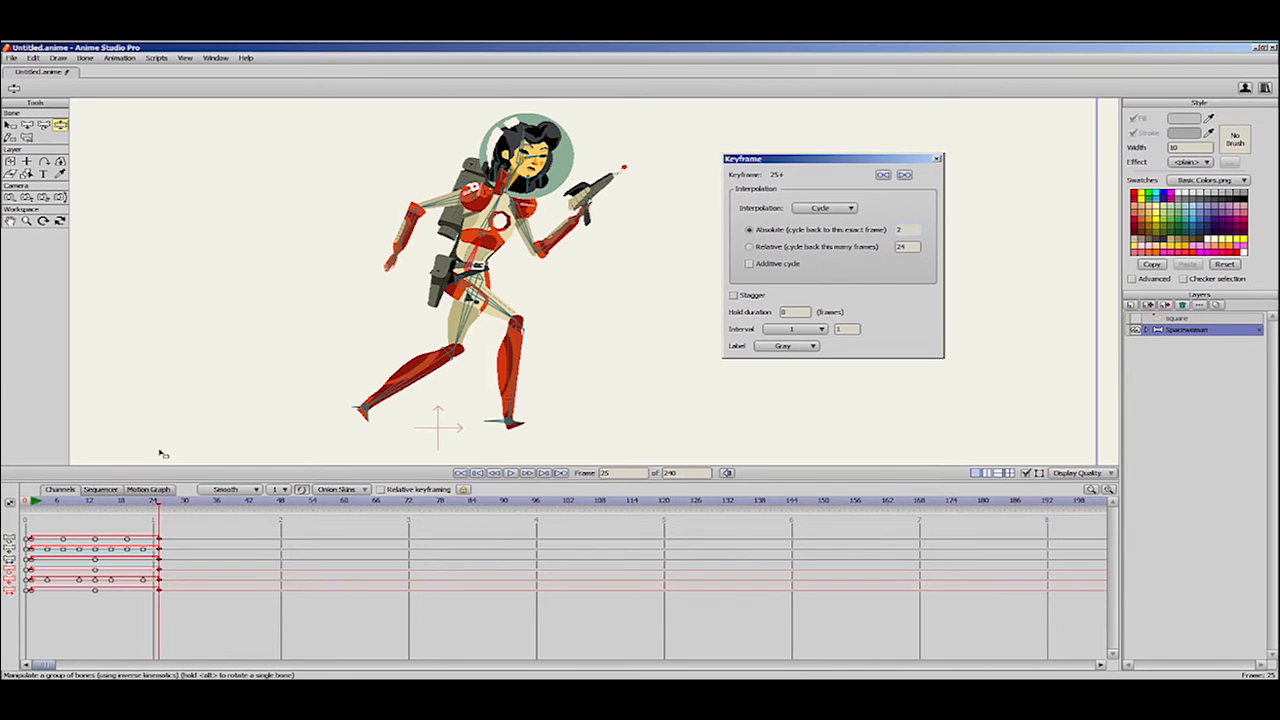
pyautogui.press('Return')
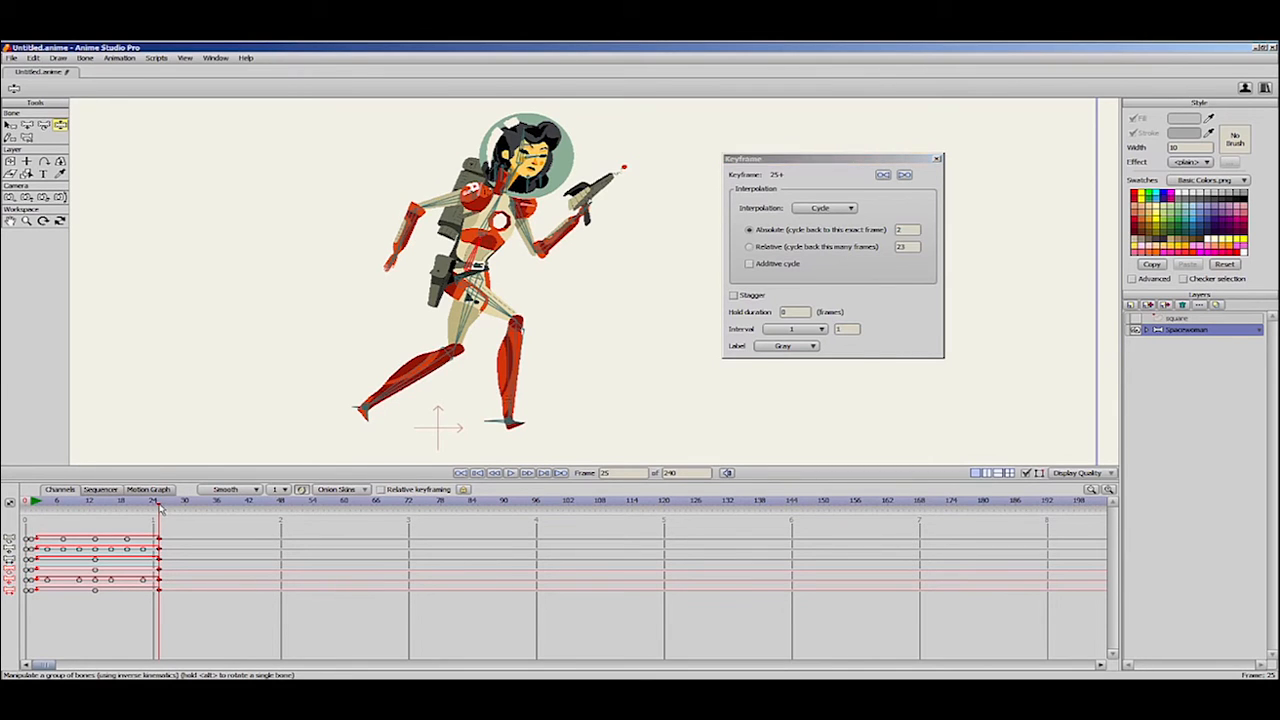
# Move the spacewoman layer to the left edge of the camera frame at frame 1 with Transform Layer.
pyautogui.moveTo(166, 507); pyautogui.dragTo(34, 521)
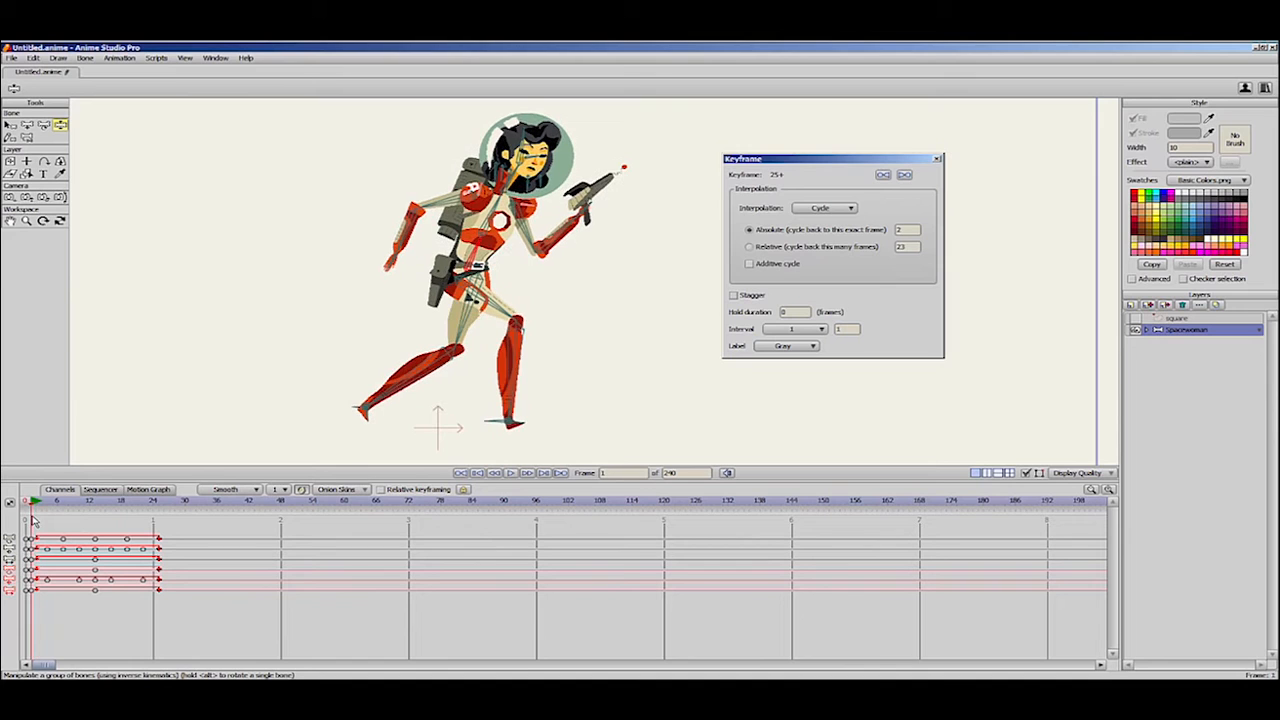
pyautogui.scroll(-4, 558, 368)
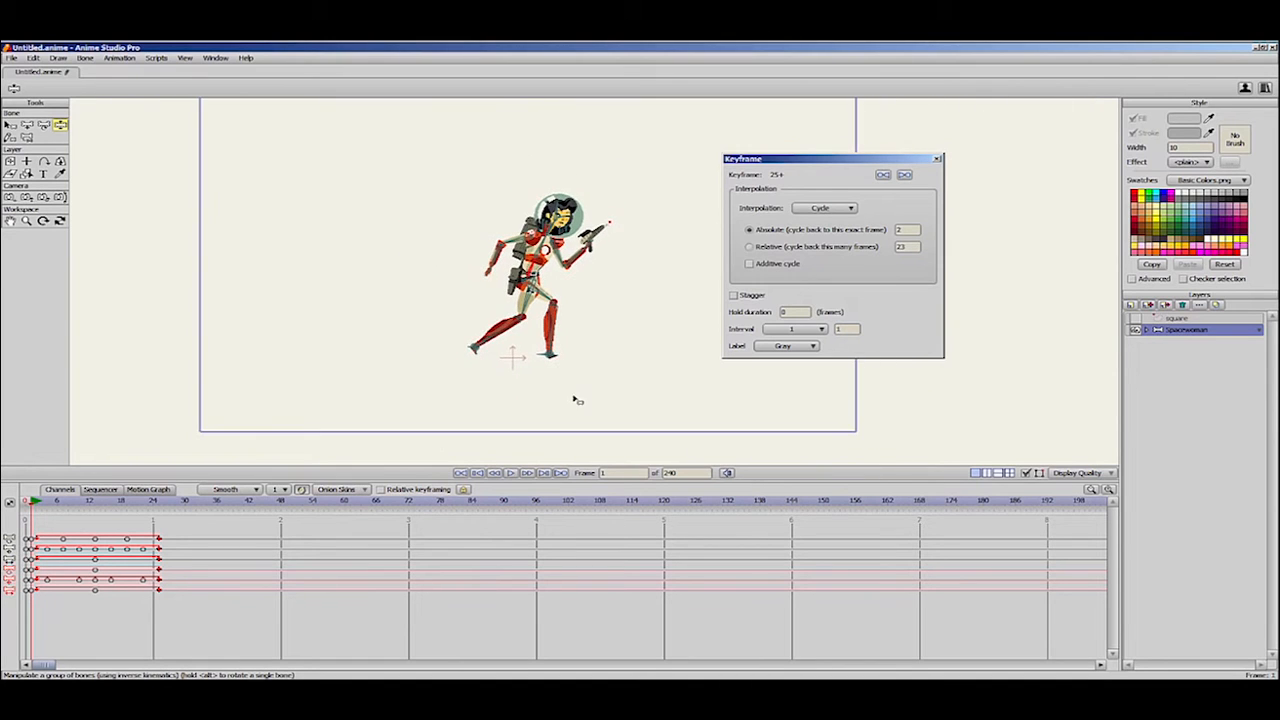
pyautogui.moveTo(591, 386); pyautogui.dragTo(533, 405)
pyautogui.scroll(-1, 583, 384)
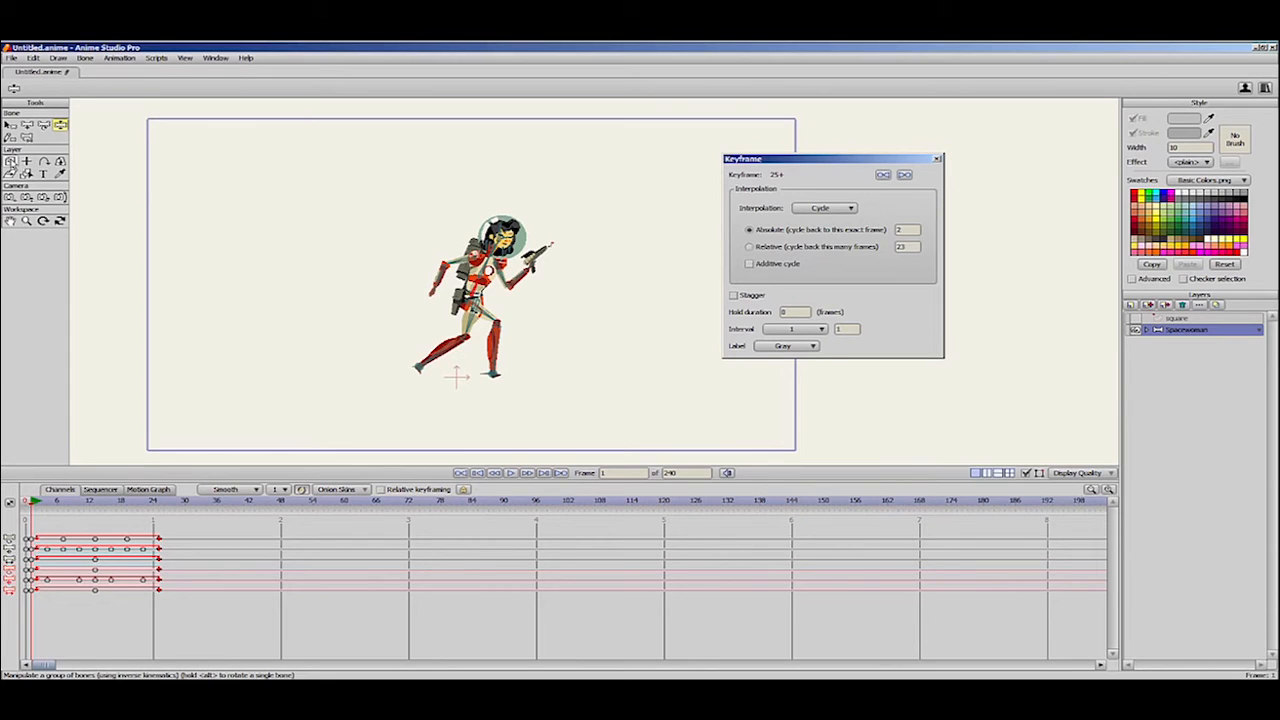
pyautogui.click(10, 161)
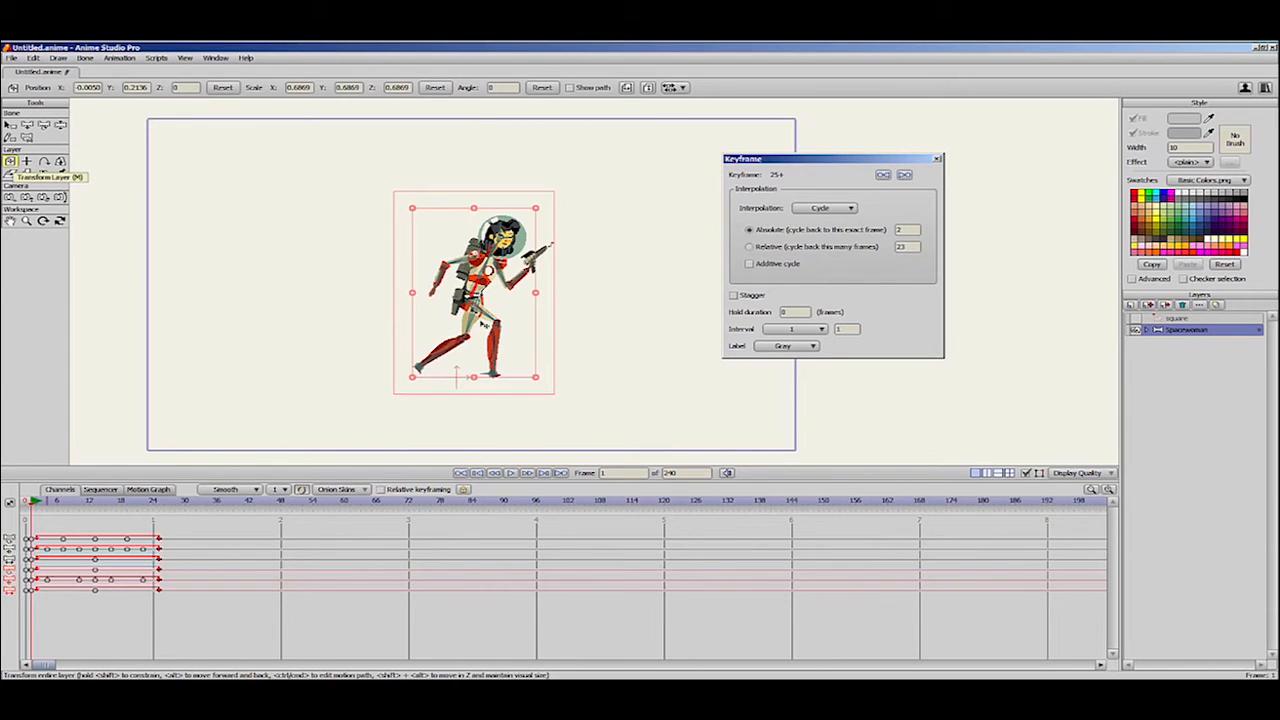
pyautogui.moveTo(482, 323); pyautogui.dragTo(235, 324)
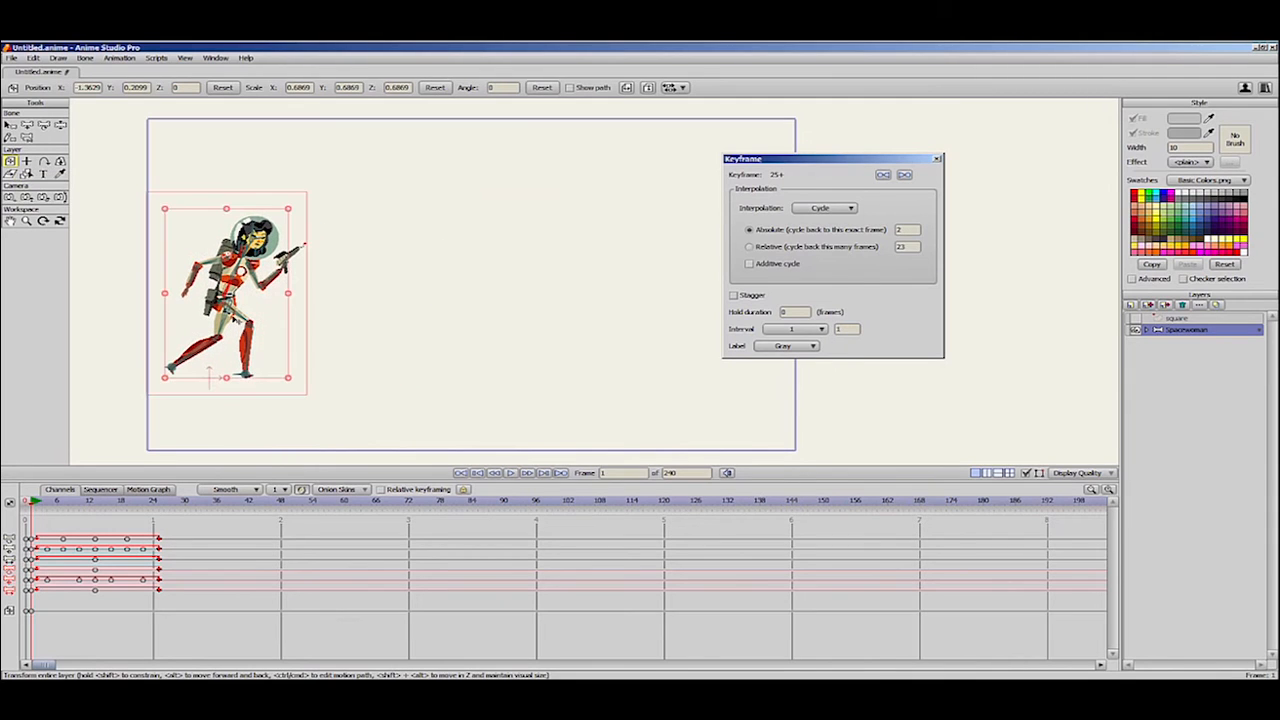
# Move the spacewoman layer across to the right side of the camera frame at frame 120.
pyautogui.moveTo(60, 504); pyautogui.dragTo(665, 577)
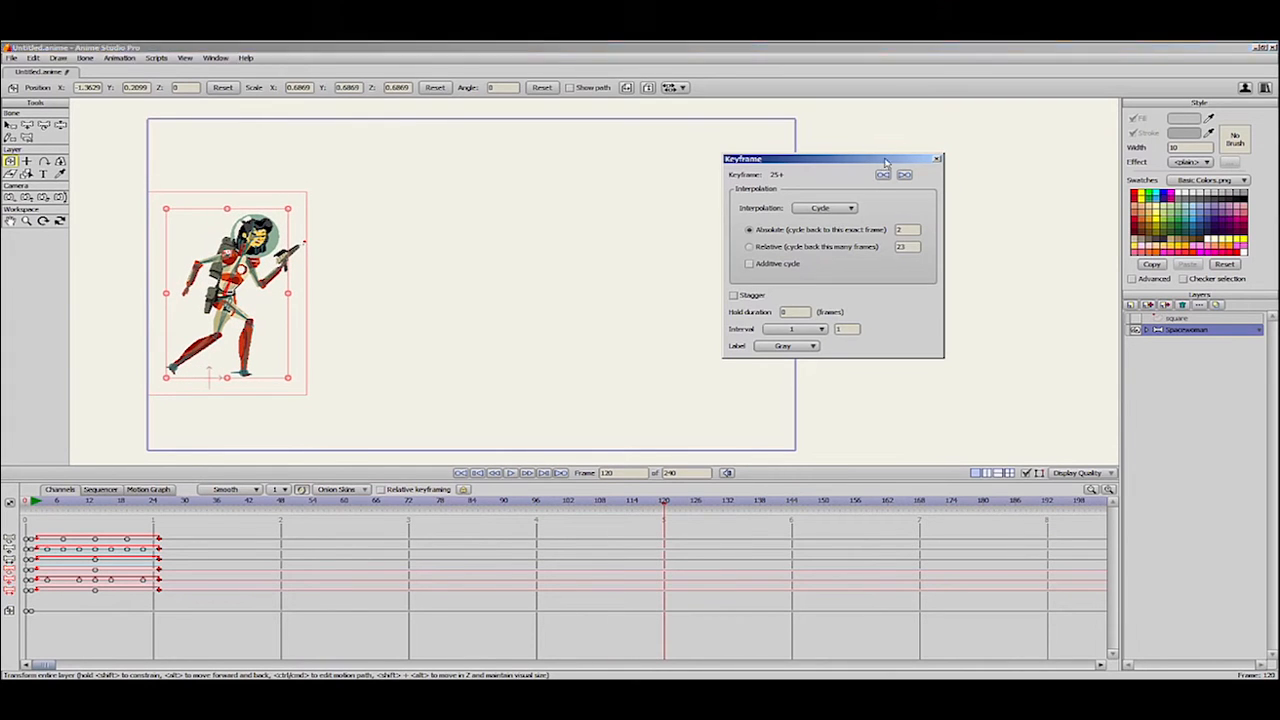
pyautogui.moveTo(880, 158); pyautogui.dragTo(1038, 153)
pyautogui.moveTo(266, 311); pyautogui.dragTo(742, 308)
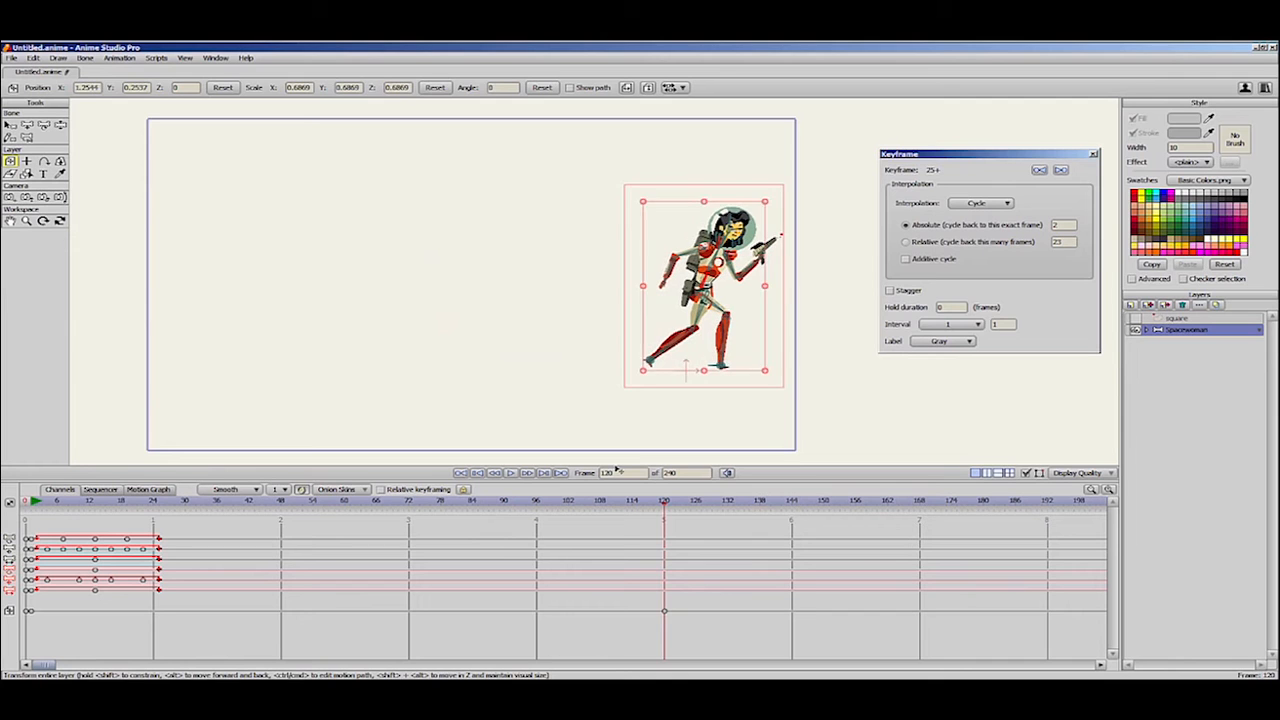
# Examine close up whether the feet slide along the ground as the spacewoman travels across the scene.
pyautogui.moveTo(35, 505); pyautogui.dragTo(321, 531)
pyautogui.scroll(4, 643, 371)
pyautogui.moveTo(440, 460); pyautogui.dragTo(534, 351)
pyautogui.scroll(6, 651, 323)
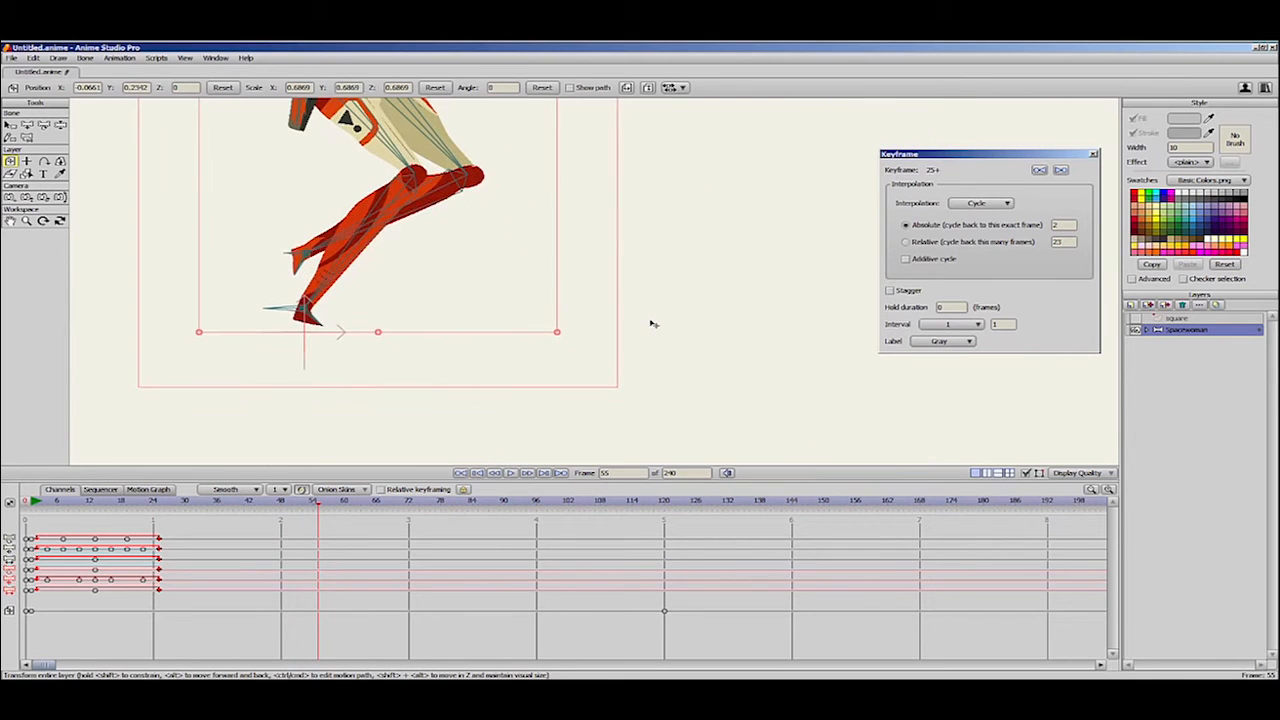
pyautogui.moveTo(172, 508); pyautogui.dragTo(257, 513)
pyautogui.moveTo(309, 379); pyautogui.dragTo(427, 370)
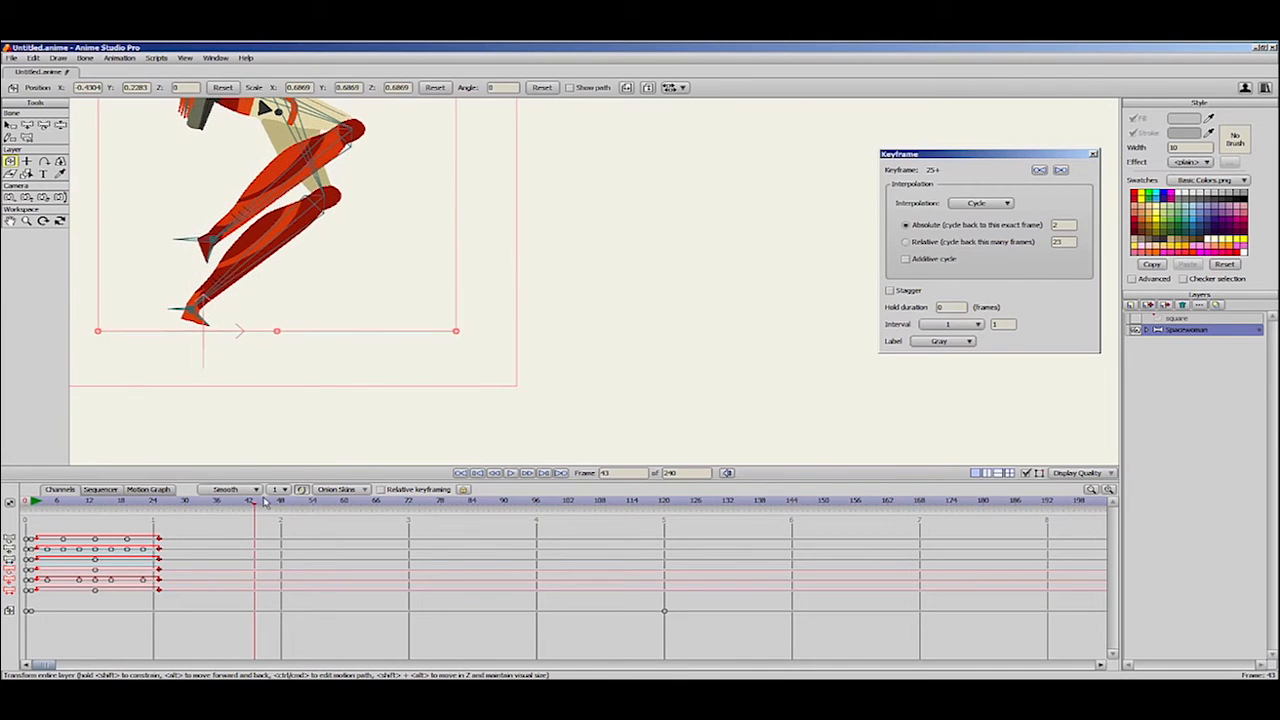
pyautogui.moveTo(265, 503); pyautogui.dragTo(295, 513)
pyautogui.click(98, 611)
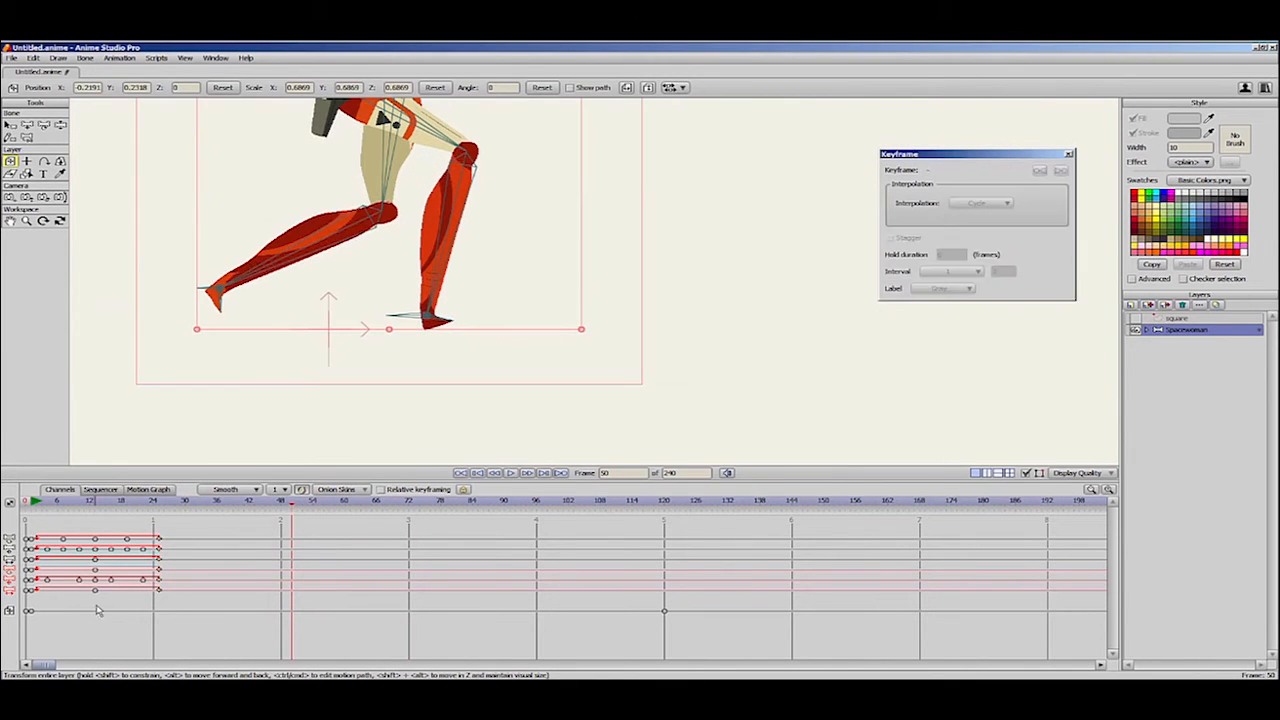
pyautogui.moveTo(36, 617); pyautogui.dragTo(655, 606)
pyautogui.moveTo(663, 503); pyautogui.dragTo(500, 505)
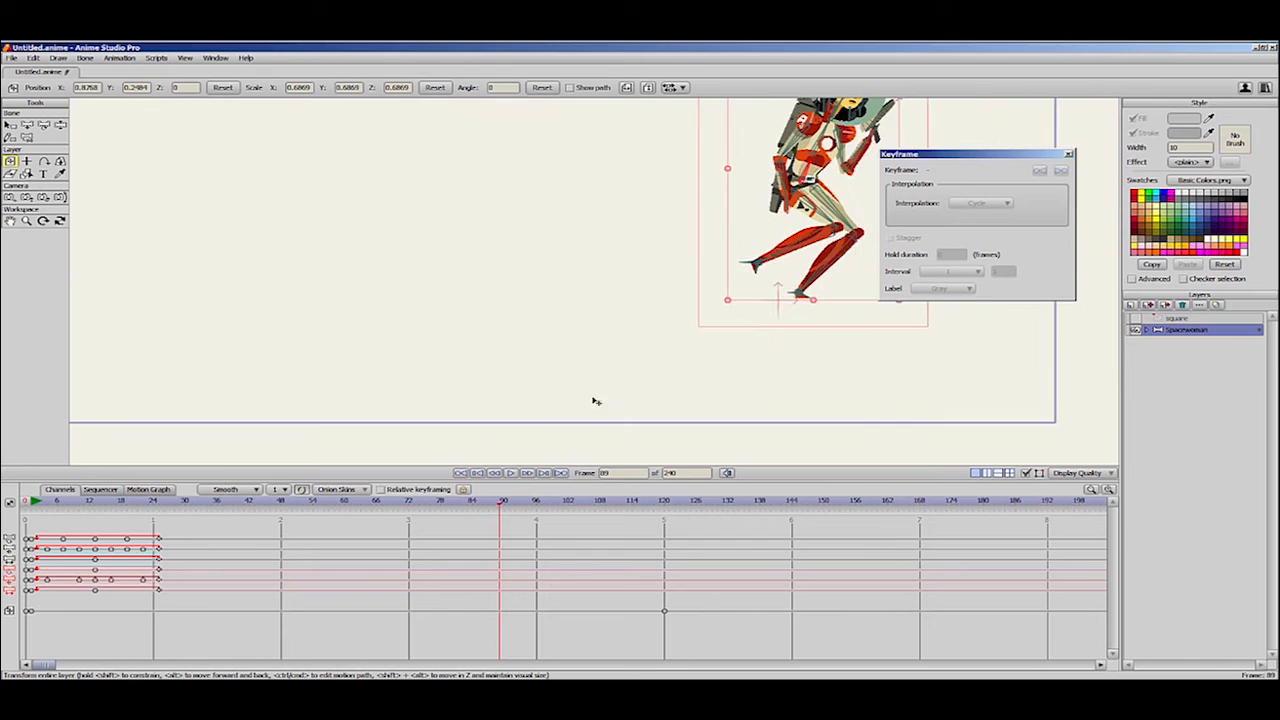
# Change the layer's frame 1 keyframe to Linear interpolation and shift the layer's end keyframe to frame 100.
pyautogui.moveTo(808, 368); pyautogui.dragTo(652, 403)
pyautogui.scroll(-4, 650, 404)
pyautogui.moveTo(665, 611)
pyautogui.mouseDown()
pyautogui.moveTo(675, 621)
pyautogui.moveTo(441, 611)
pyautogui.moveTo(709, 611)
pyautogui.moveTo(647, 611)
pyautogui.mouseUp()
pyautogui.rightClick(35, 616)
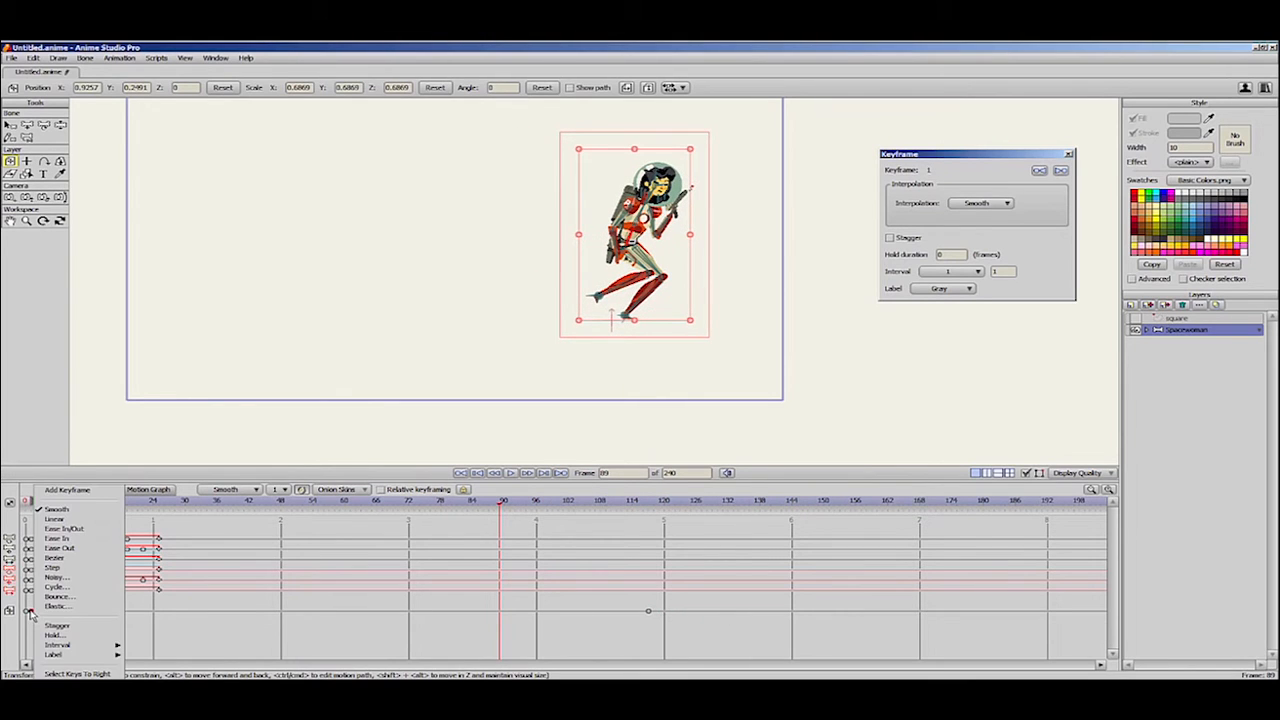
pyautogui.click(67, 522)
pyautogui.moveTo(35, 506); pyautogui.dragTo(465, 535)
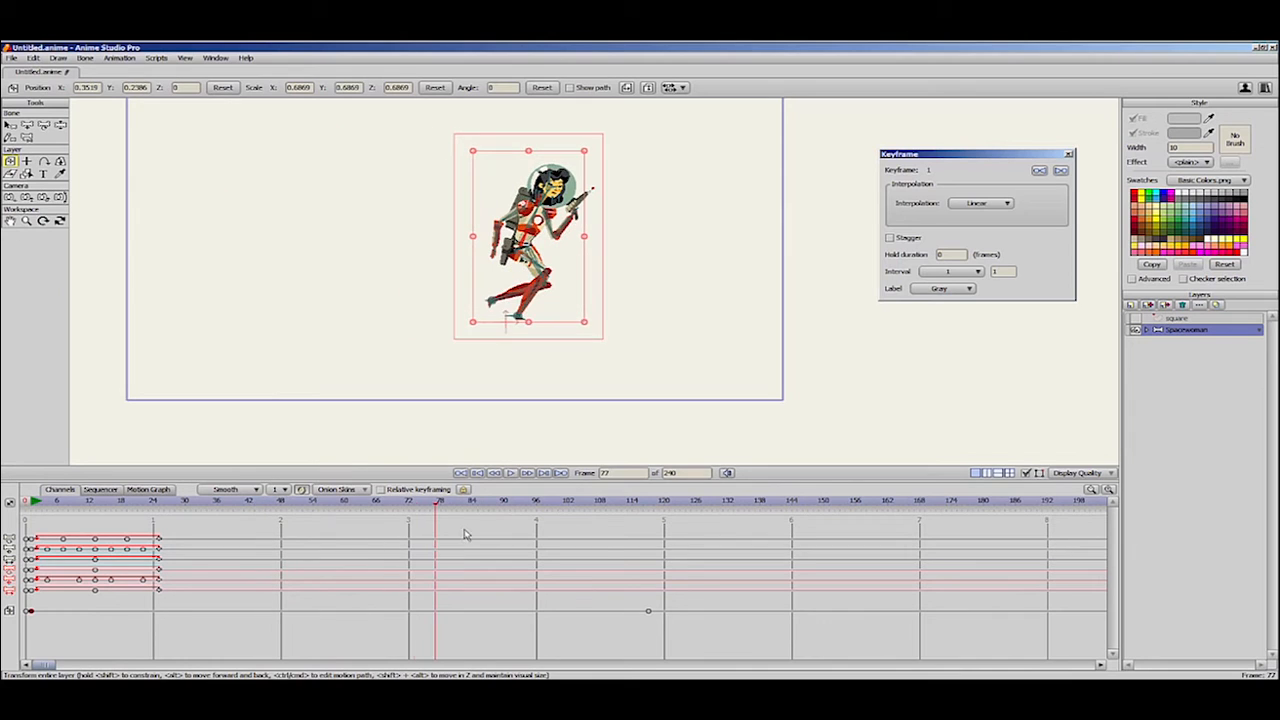
pyautogui.moveTo(648, 613); pyautogui.dragTo(558, 613)
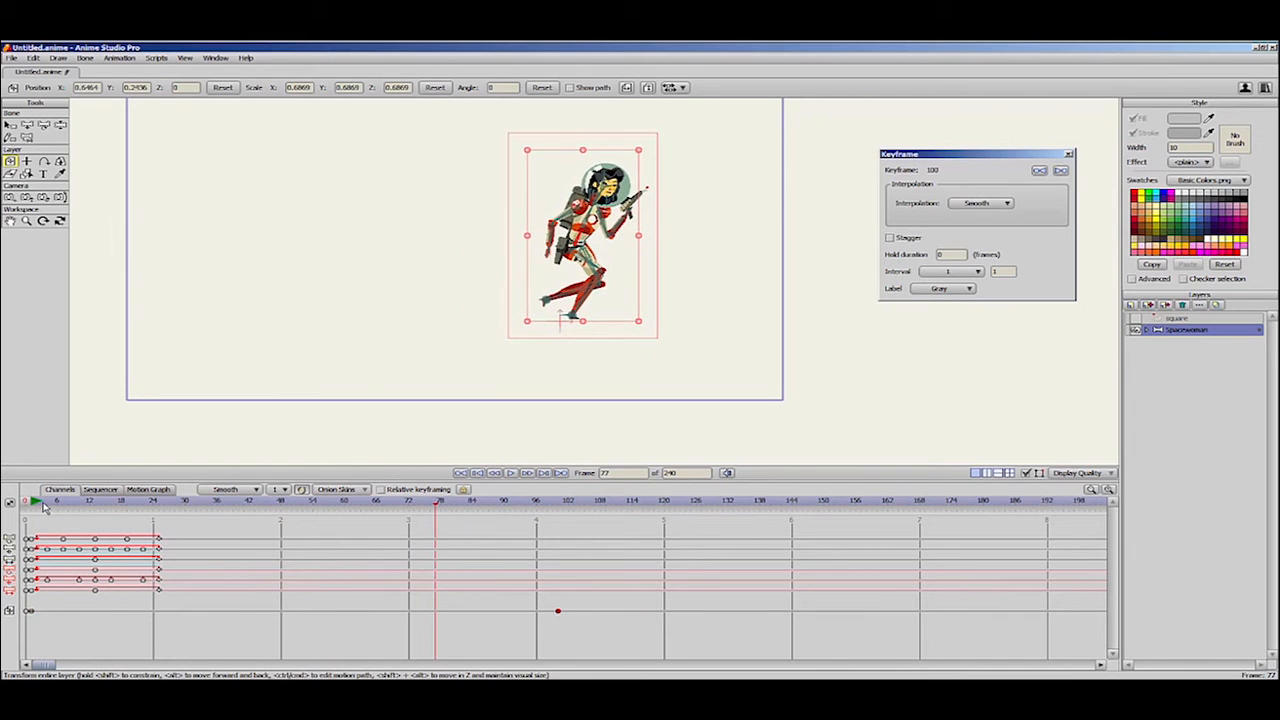
# Examine how well the feet stay planted on the ground with the adjusted layer movement.
pyautogui.moveTo(43, 506); pyautogui.dragTo(361, 550)
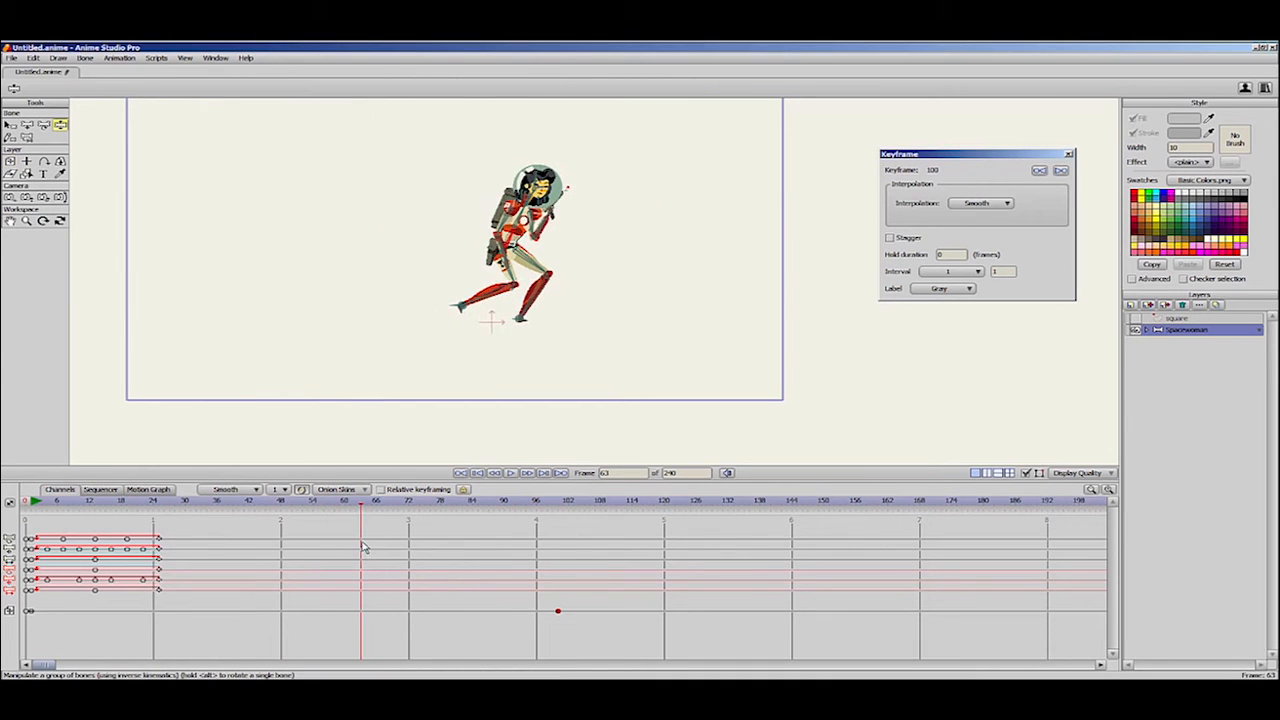
pyautogui.press('z')
pyautogui.scroll(3, 602, 344)
pyautogui.moveTo(367, 505); pyautogui.dragTo(238, 514)
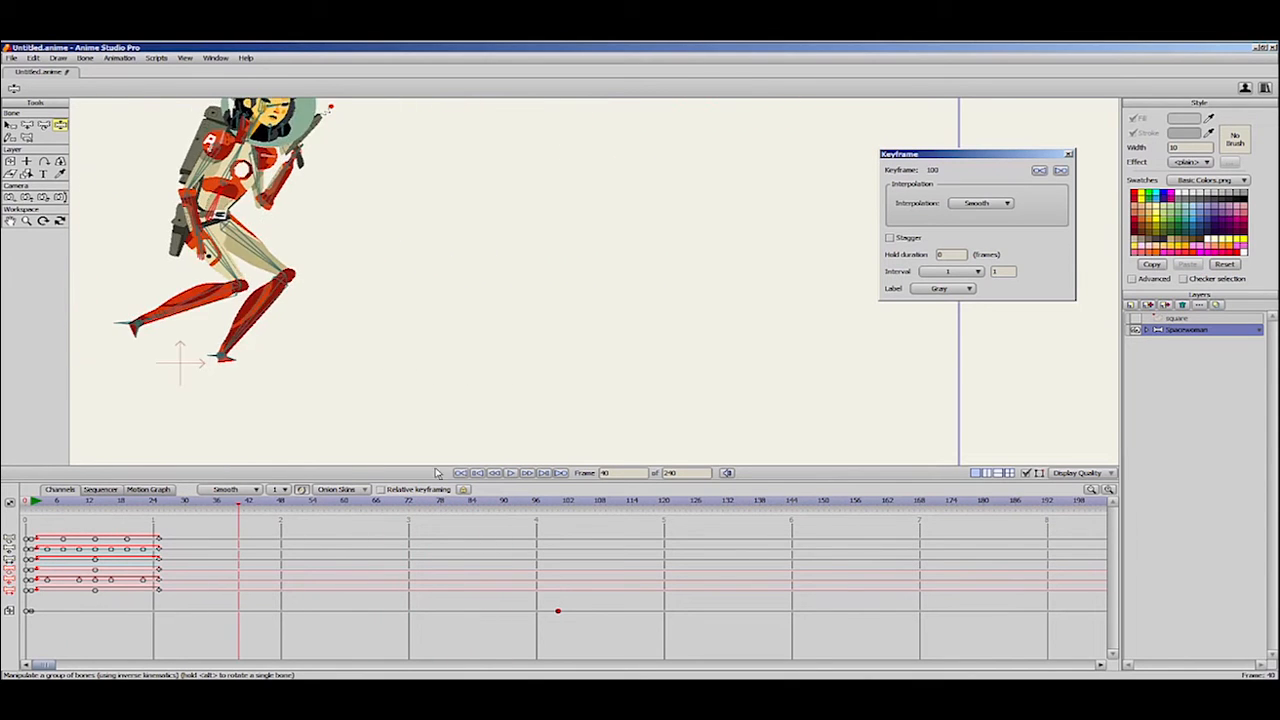
pyautogui.scroll(-3, 326, 380)
pyautogui.scroll(-2, 514, 351)
pyautogui.moveTo(547, 368); pyautogui.dragTo(563, 331)
pyautogui.scroll(3, 577, 335)
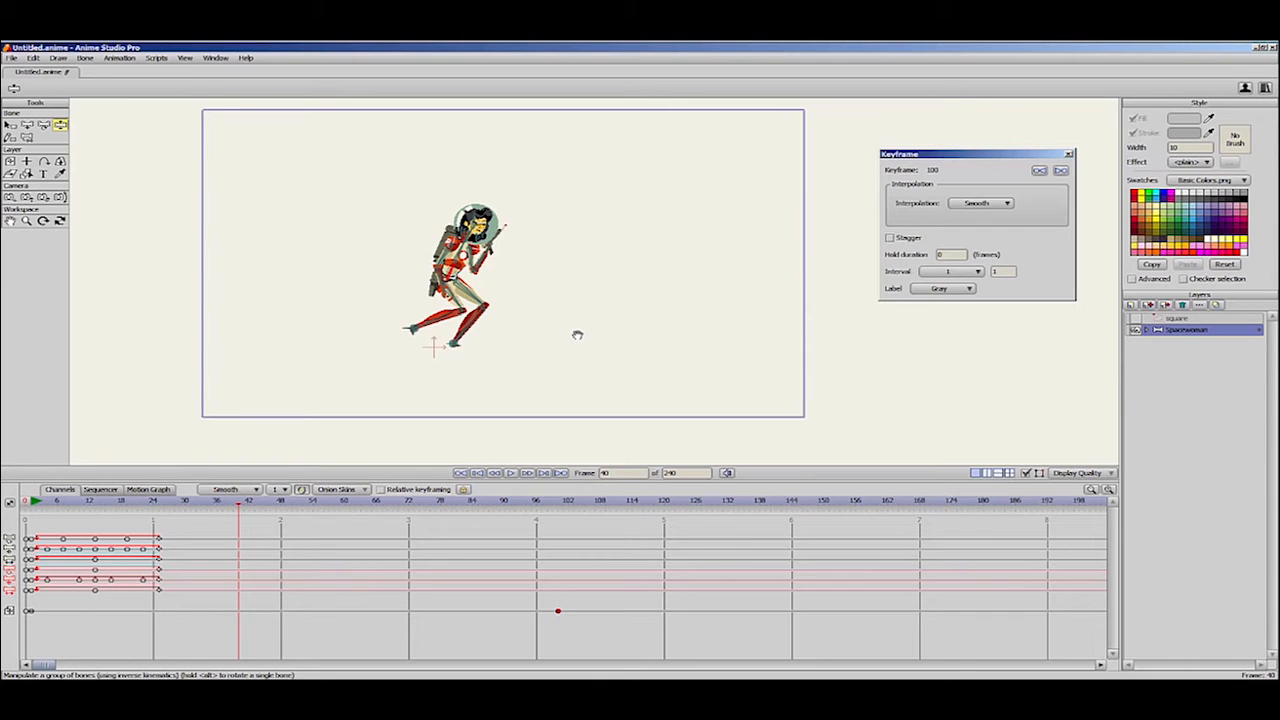
# Delete all bone and layer keyframes after frame 1.
pyautogui.moveTo(632, 534); pyautogui.dragTo(44, 628)
pyautogui.press('Delete')
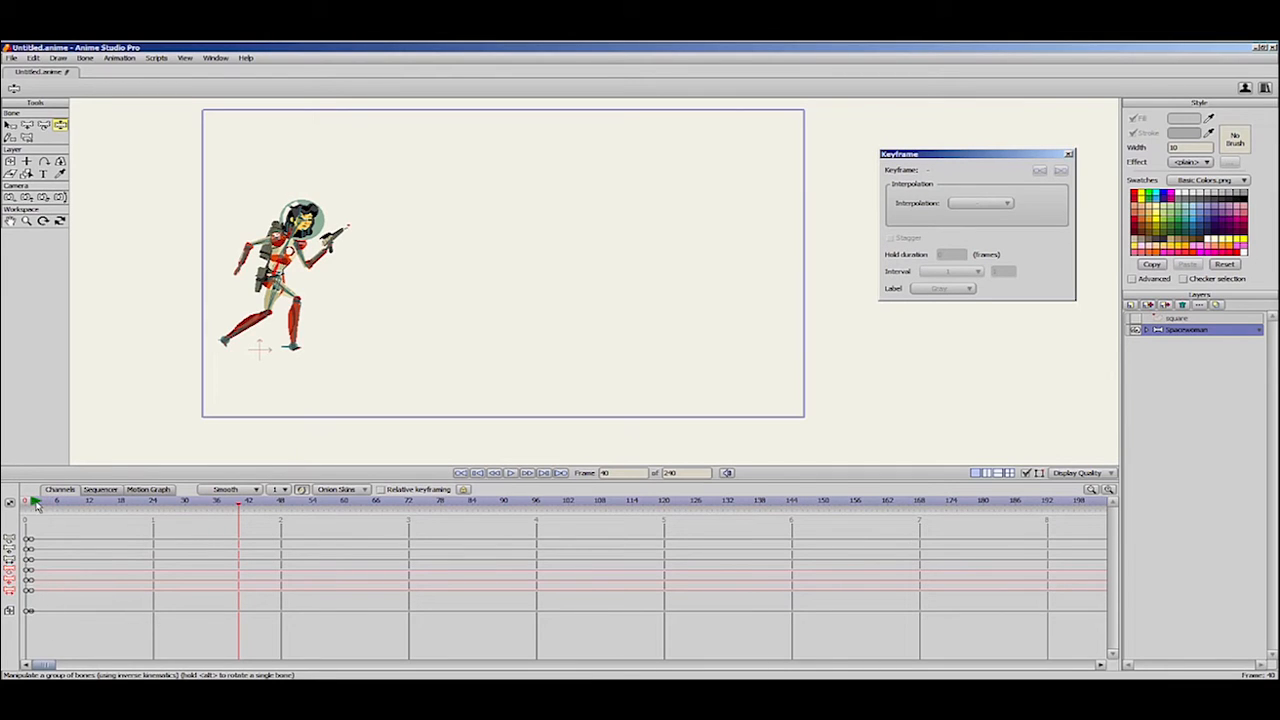
pyautogui.click(33, 611)
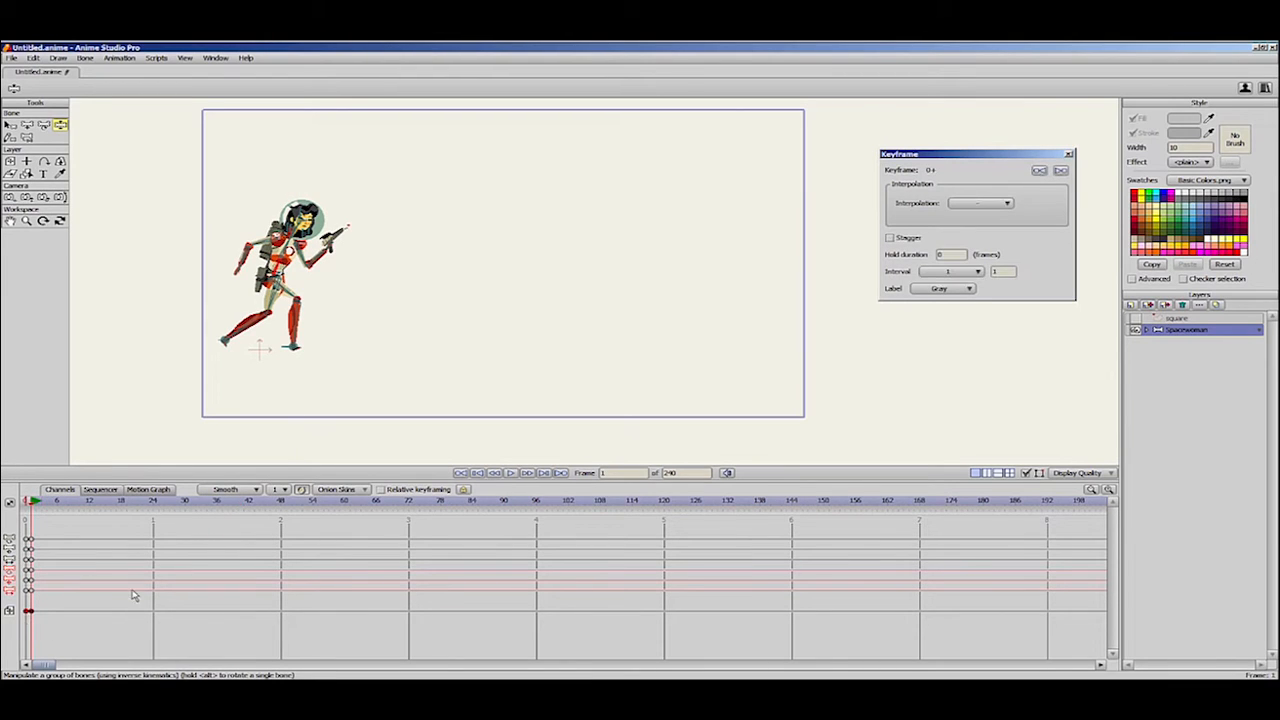
# Go to frame 13 and set an onion skin marker on frame 1 as the pose reference.
pyautogui.moveTo(337, 360); pyautogui.dragTo(635, 337)
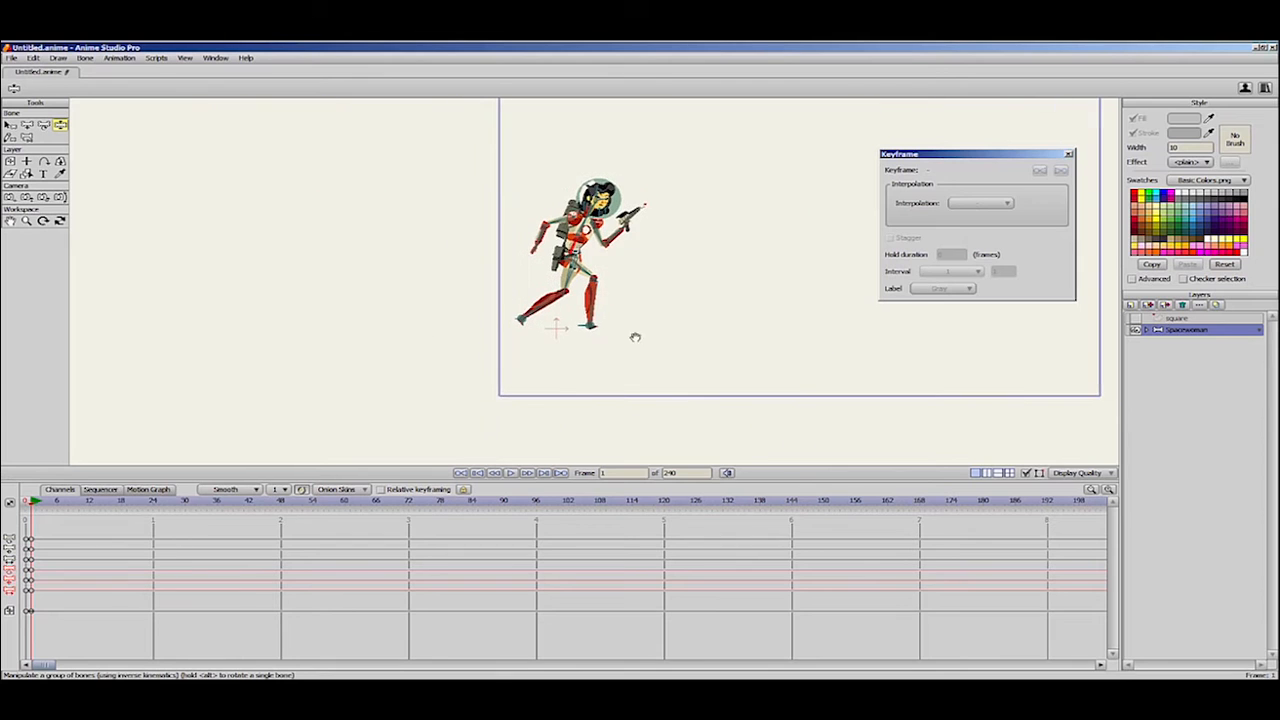
pyautogui.scroll(4, 641, 334)
pyautogui.scroll(-1, 705, 320)
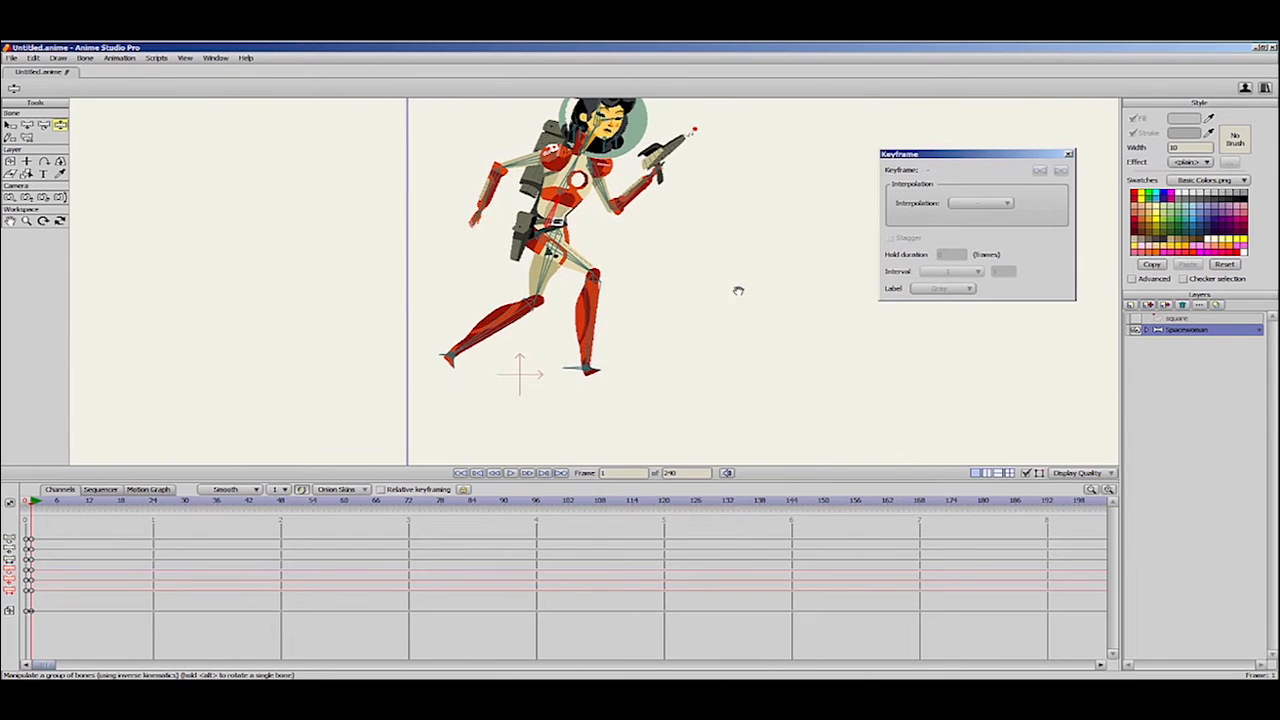
pyautogui.moveTo(738, 290); pyautogui.dragTo(712, 326)
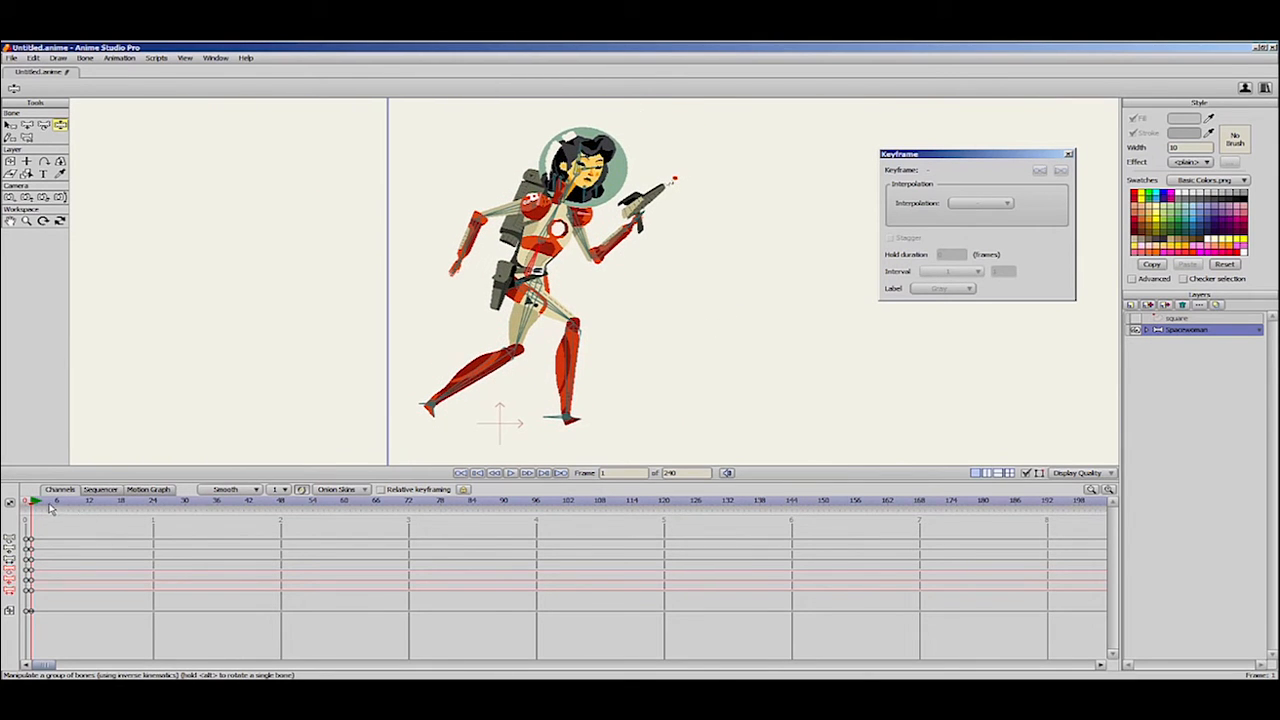
pyautogui.moveTo(53, 506); pyautogui.dragTo(96, 511)
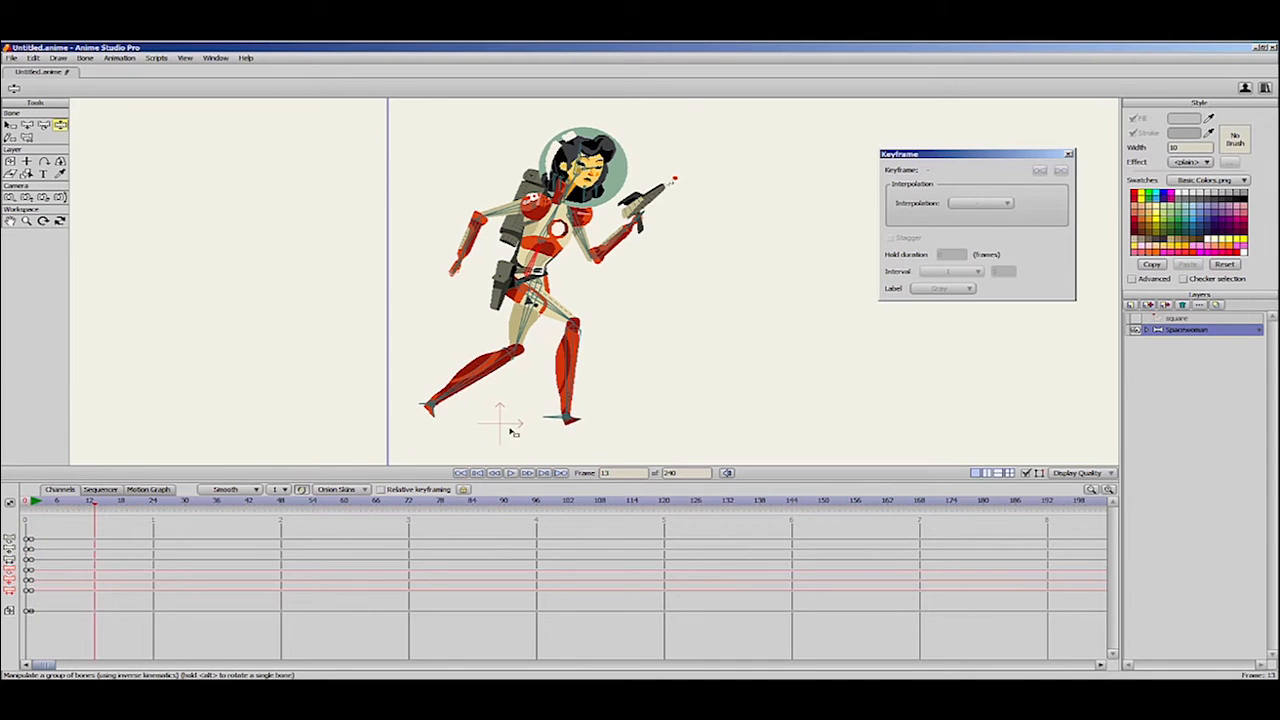
pyautogui.click(32, 513)
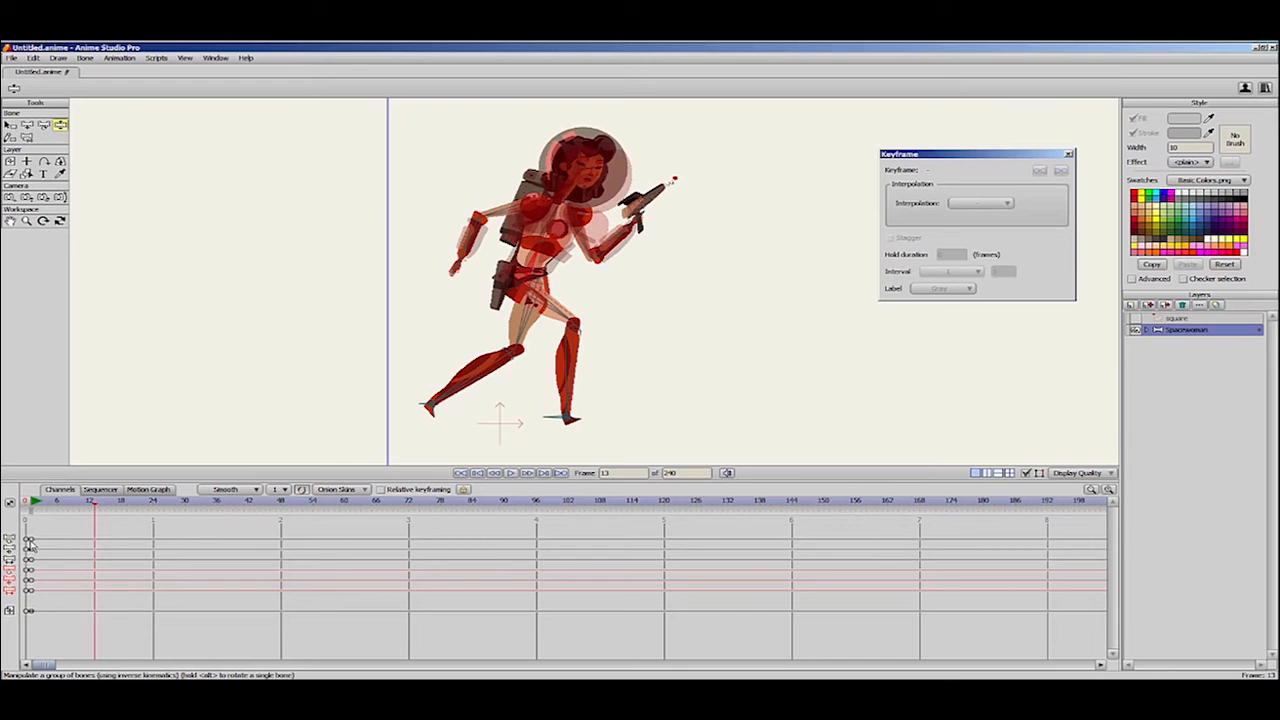
# Pose the opposite contact at frame 13, swapping the legs onto the onion-skinned feet and swinging both arms the other way, and freeze the pose.
pyautogui.moveTo(428, 413); pyautogui.dragTo(504, 410)
pyautogui.moveTo(560, 418)
pyautogui.mouseDown()
pyautogui.moveTo(438, 412)
pyautogui.moveTo(448, 431)
pyautogui.moveTo(590, 432)
pyautogui.moveTo(557, 431)
pyautogui.mouseUp()
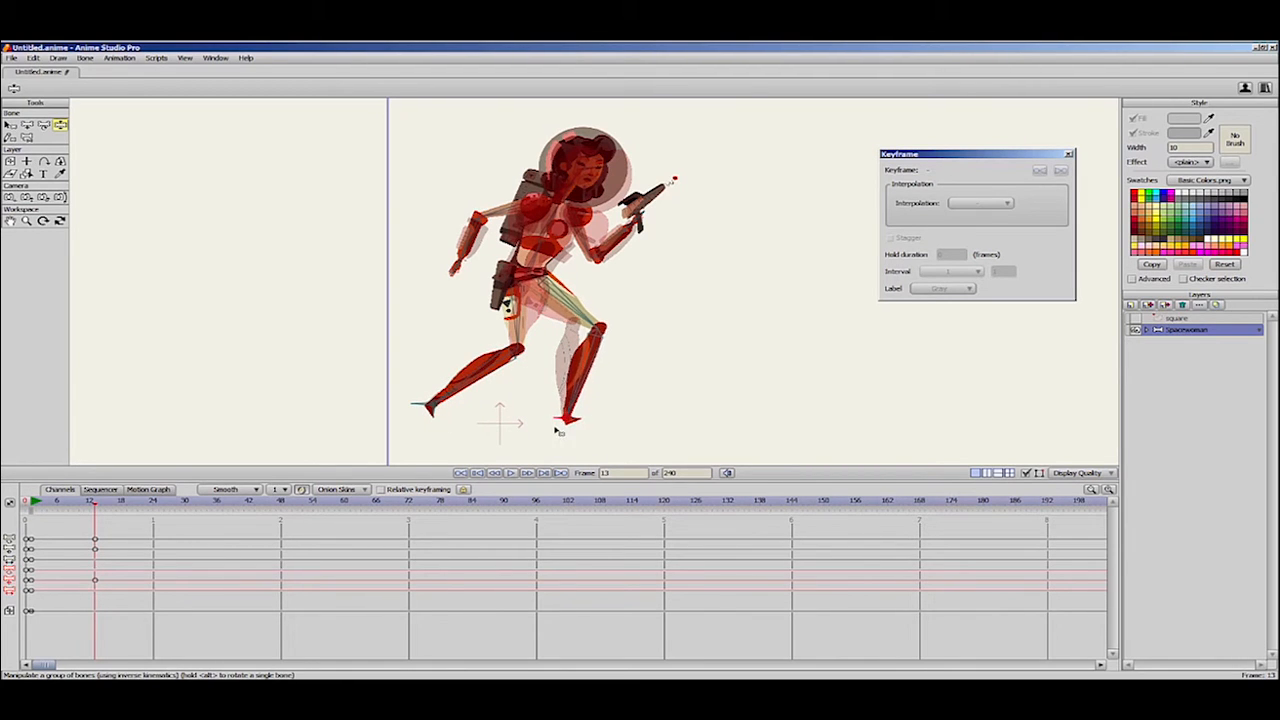
pyautogui.moveTo(474, 256); pyautogui.dragTo(606, 236)
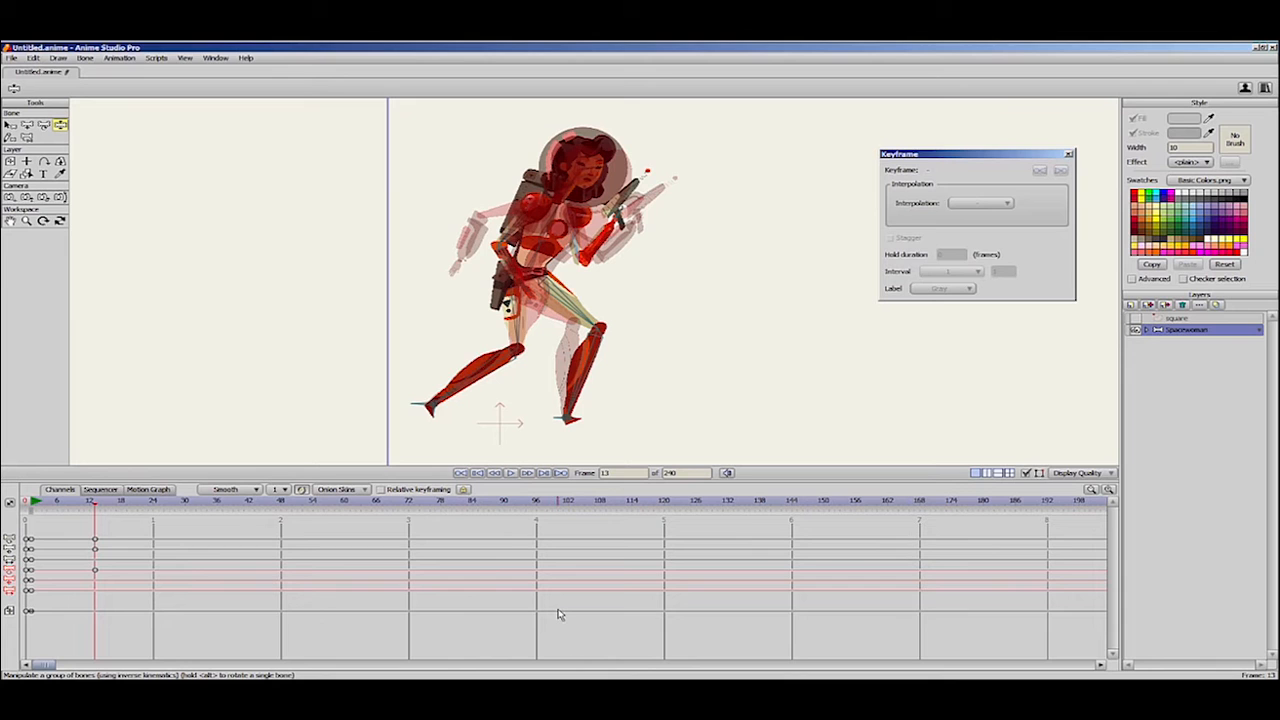
pyautogui.click(85, 57)
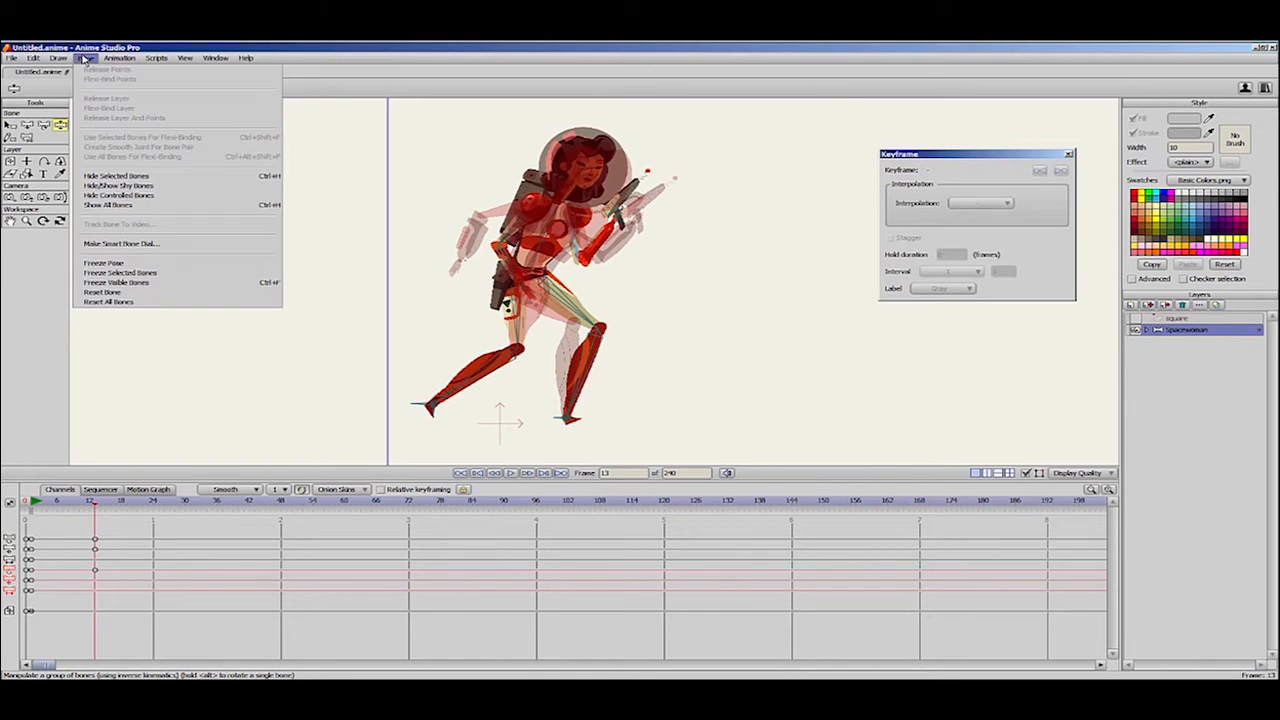
pyautogui.click(167, 268)
pyautogui.moveTo(82, 506)
pyautogui.mouseDown()
pyautogui.moveTo(45, 513)
pyautogui.moveTo(97, 518)
pyautogui.mouseUp()
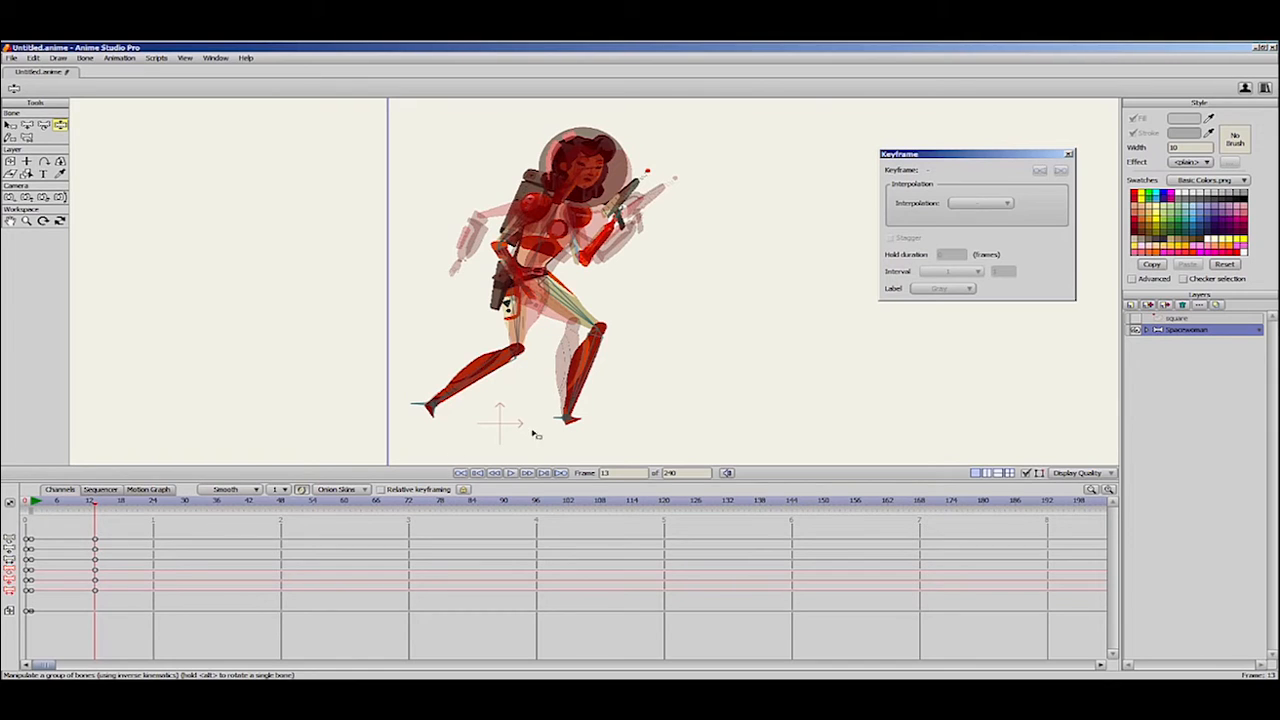
# Select all bones and move the frame 13 pose forward so its rear foot meets the onion-skinned front foot.
pyautogui.click(11, 124)
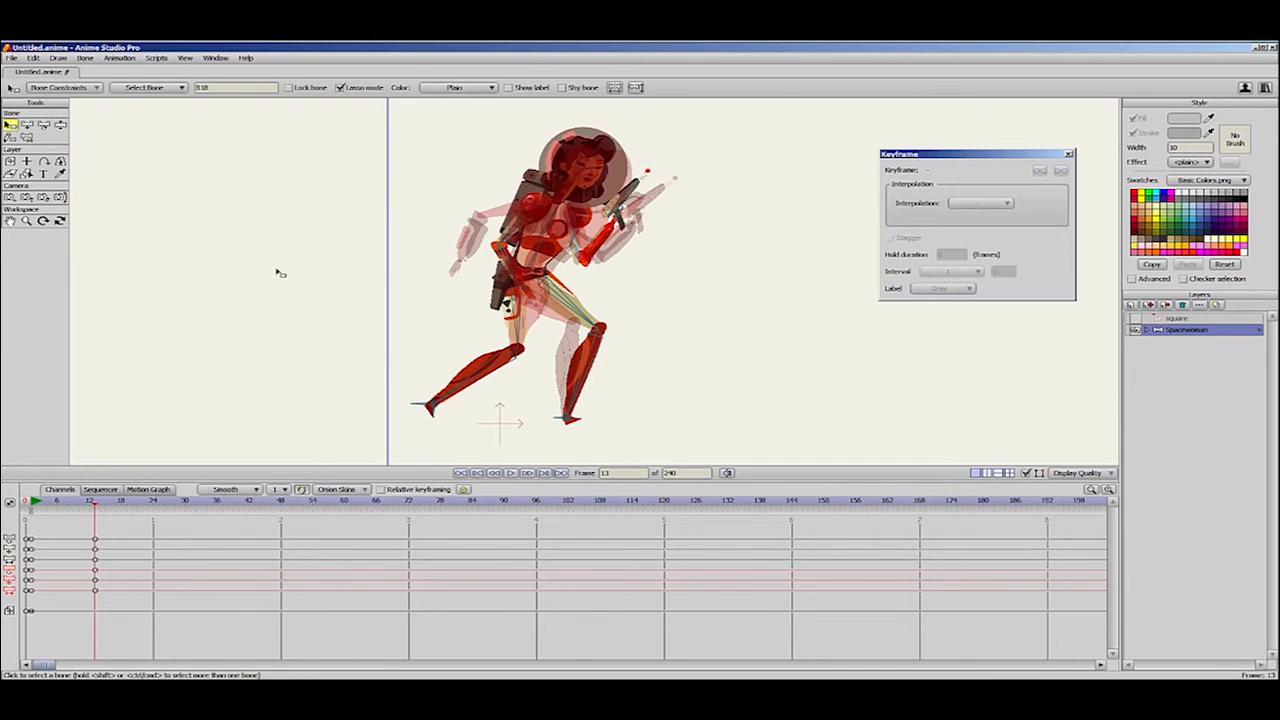
pyautogui.click(708, 287)
pyautogui.moveTo(707, 287)
pyautogui.mouseDown()
pyautogui.moveTo(562, 116)
pyautogui.moveTo(362, 339)
pyautogui.moveTo(466, 473)
pyautogui.moveTo(691, 374)
pyautogui.moveTo(727, 305)
pyautogui.mouseUp()
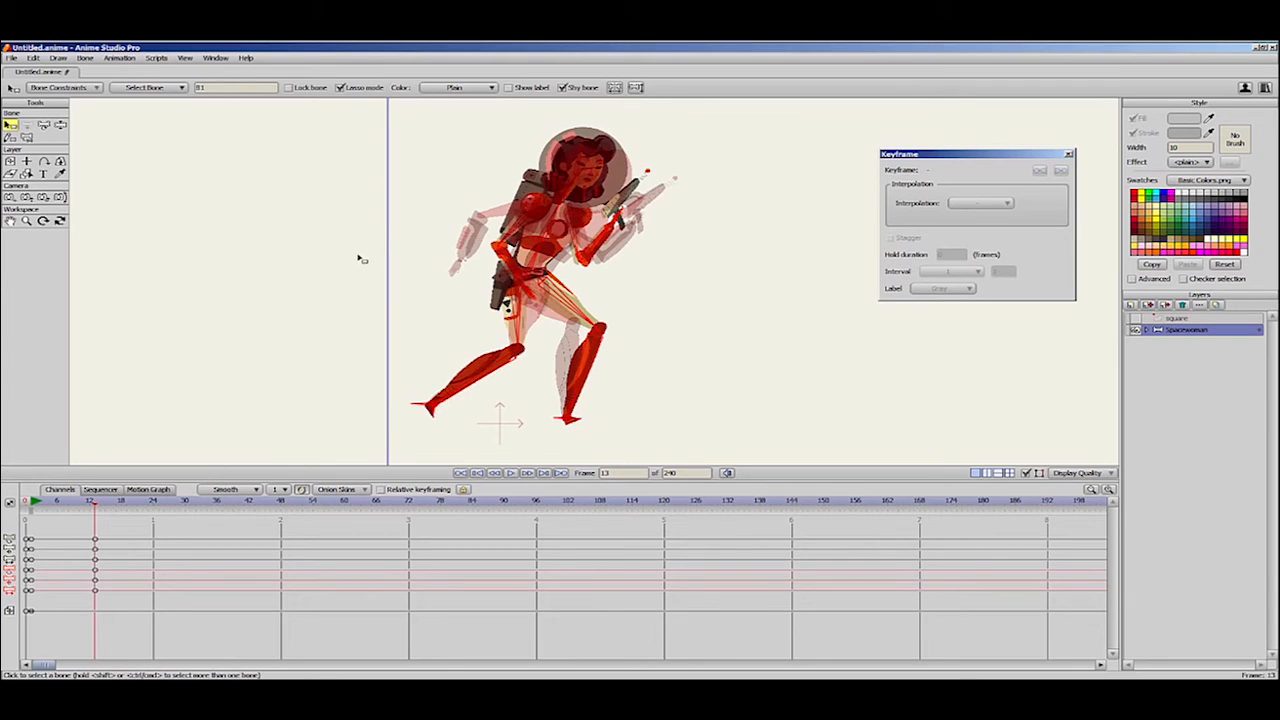
pyautogui.click(45, 127)
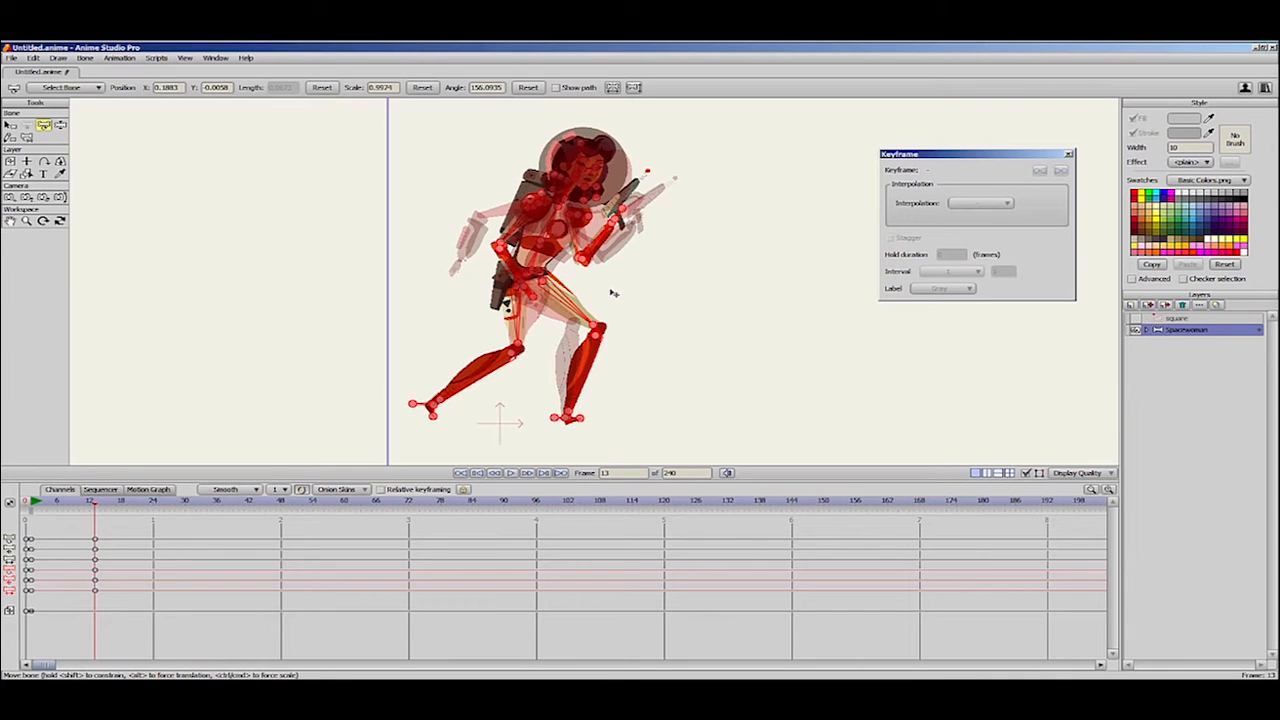
pyautogui.moveTo(605, 293); pyautogui.dragTo(751, 296)
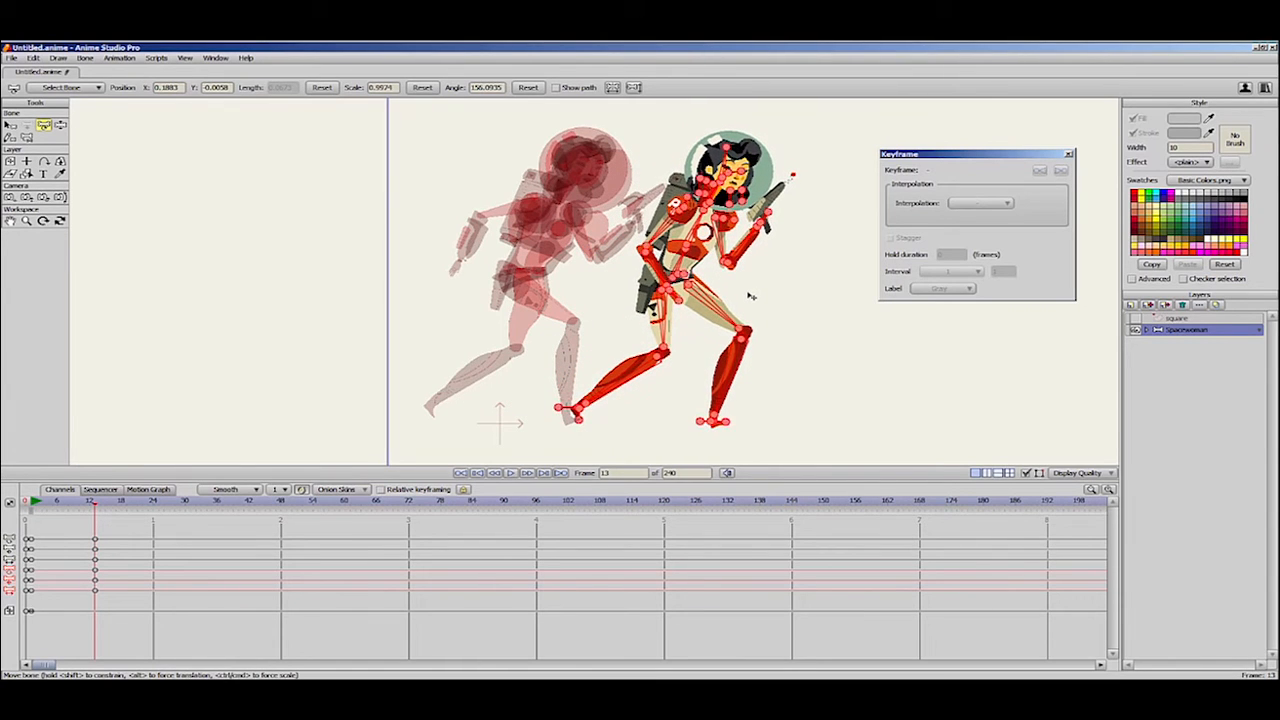
# Fine-tune the frame 13 pose's position against the onion-skinned front foot and check the foot placement by scrubbing from frame 1.
pyautogui.moveTo(656, 445); pyautogui.dragTo(657, 358)
pyautogui.scroll(8, 684, 374)
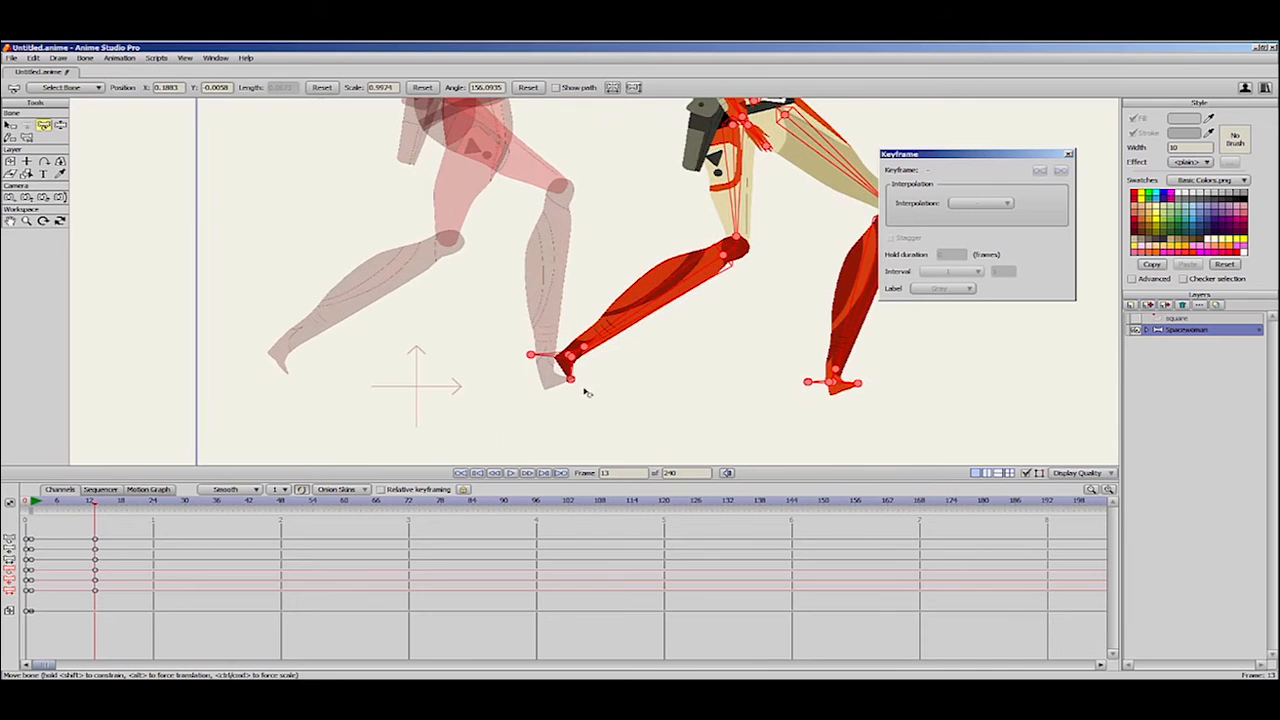
pyautogui.scroll(1, 685, 399)
pyautogui.moveTo(689, 425); pyautogui.dragTo(671, 377)
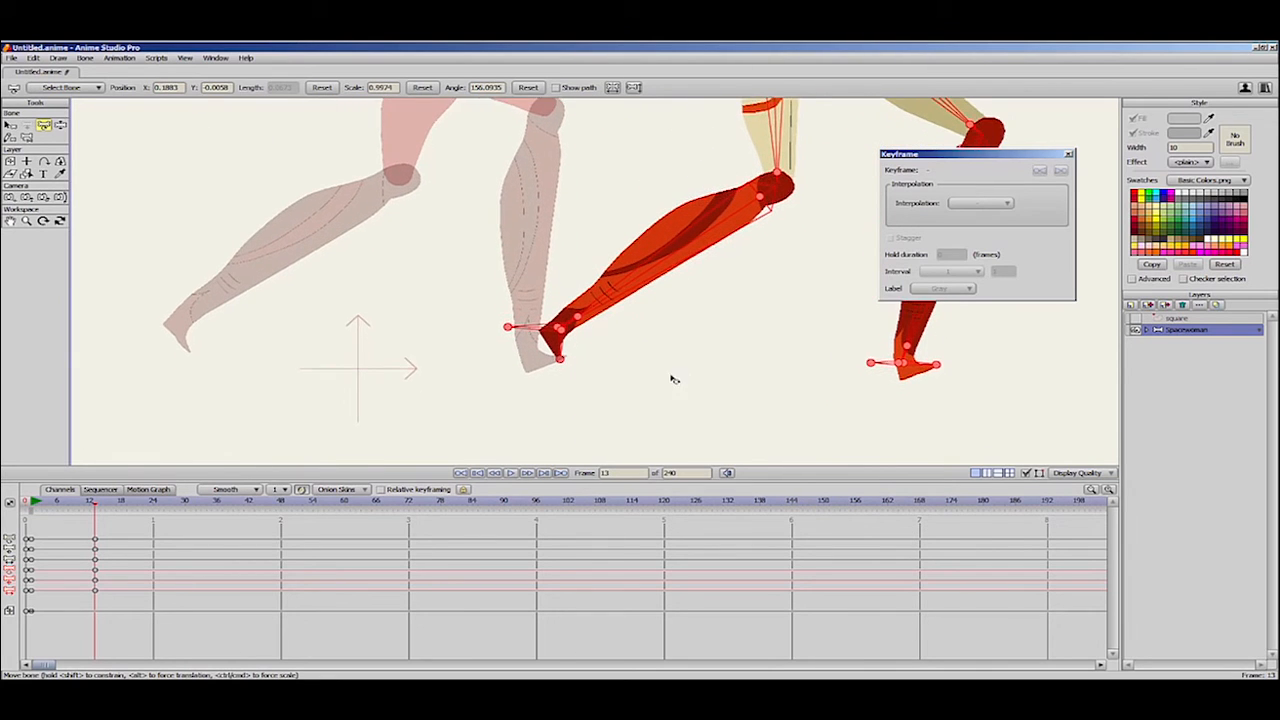
pyautogui.scroll(1, 693, 374)
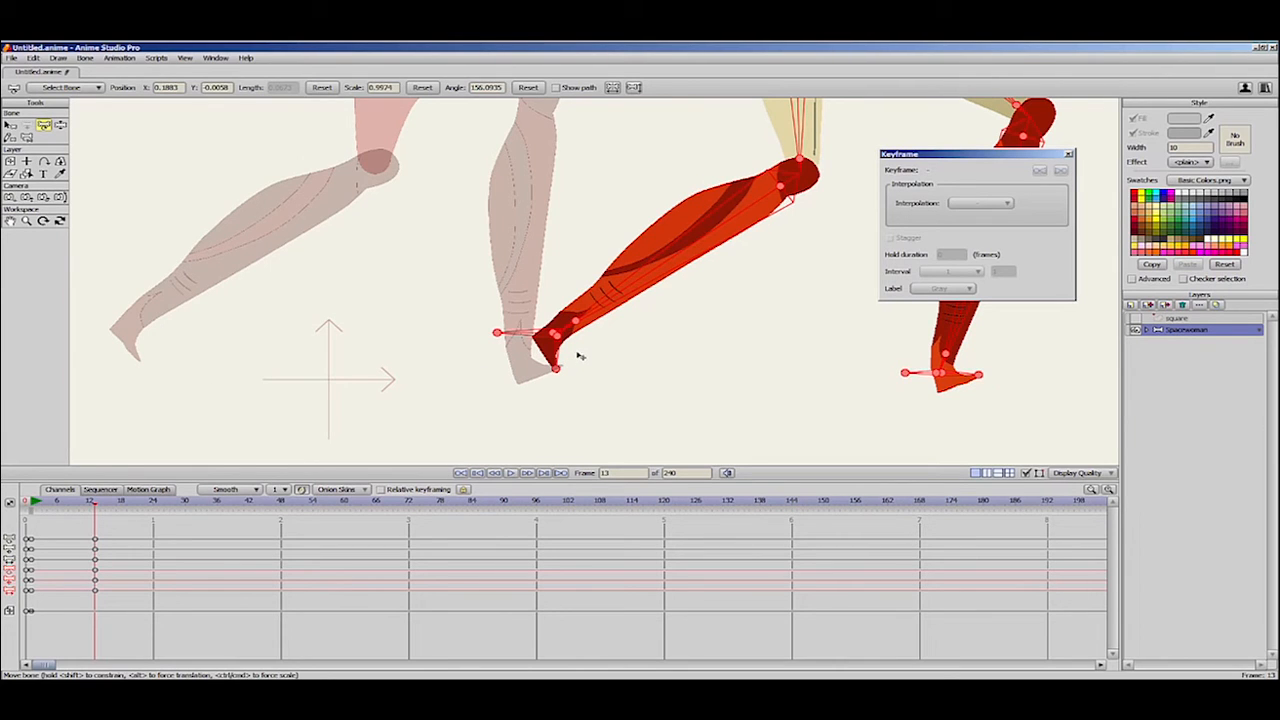
pyautogui.moveTo(580, 356); pyautogui.dragTo(583, 363)
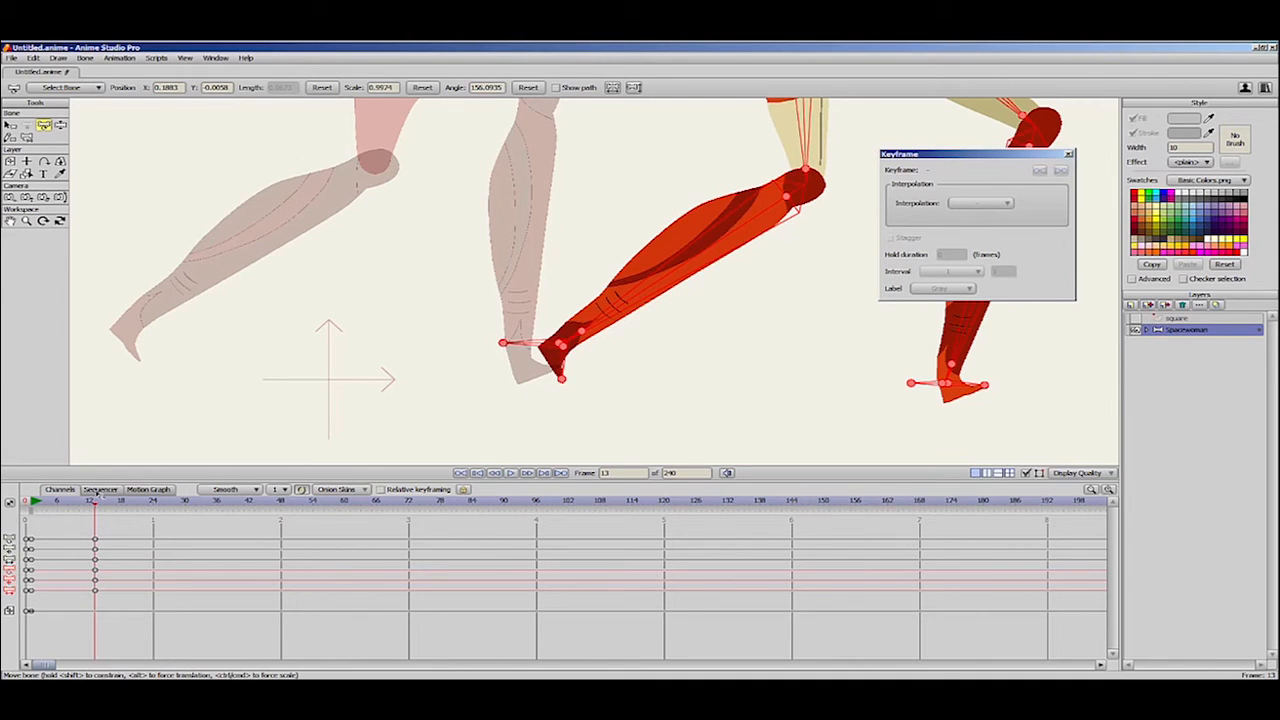
pyautogui.moveTo(86, 504); pyautogui.dragTo(97, 538)
pyautogui.moveTo(658, 392); pyautogui.dragTo(650, 391)
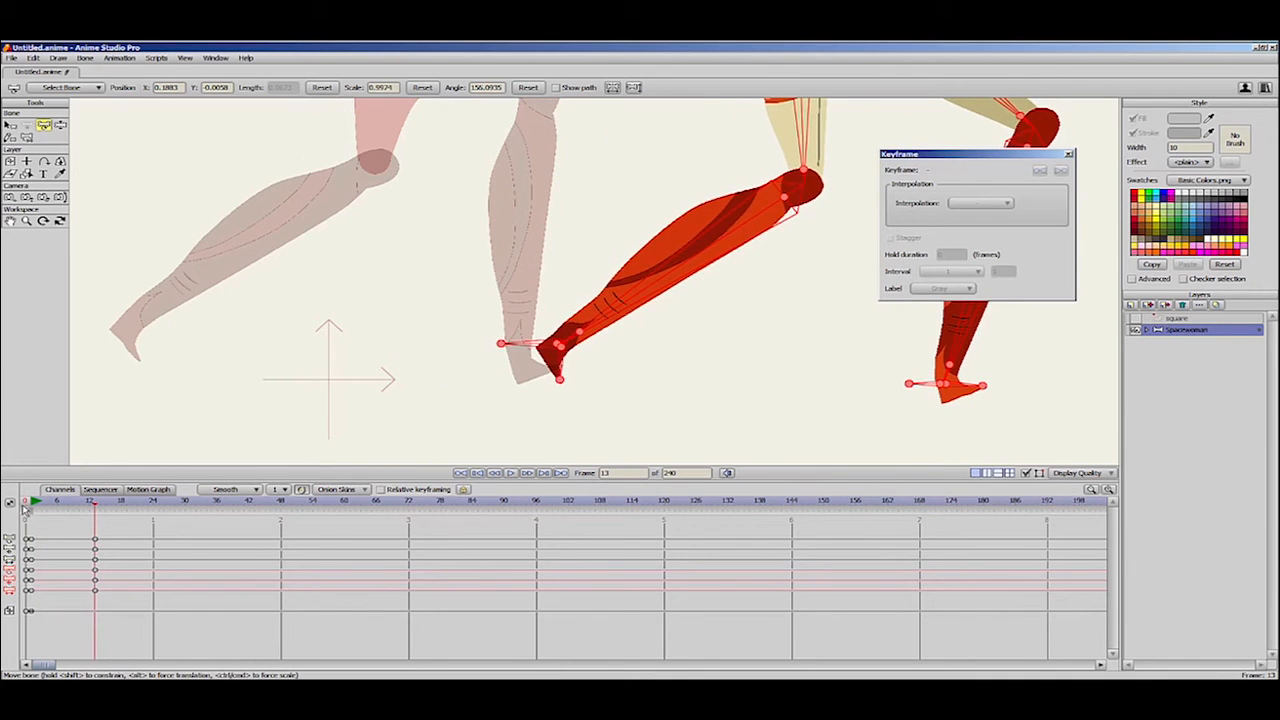
pyautogui.moveTo(27, 508); pyautogui.dragTo(95, 541)
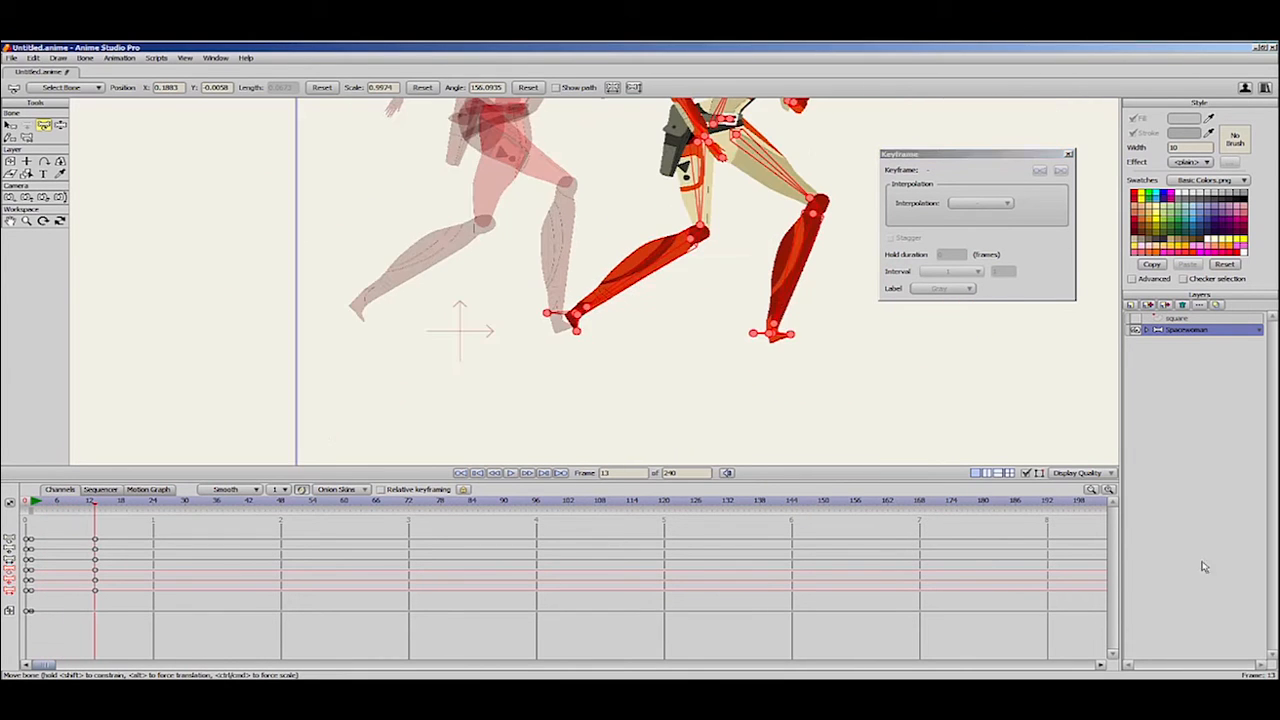
# Remove the onion skin marker from frame 1 and copy the frame 1 bone keyframes to frame 25.
pyautogui.moveTo(750, 328); pyautogui.dragTo(742, 378)
pyautogui.scroll(-2, 543, 377)
pyautogui.scroll(-1, 543, 377)
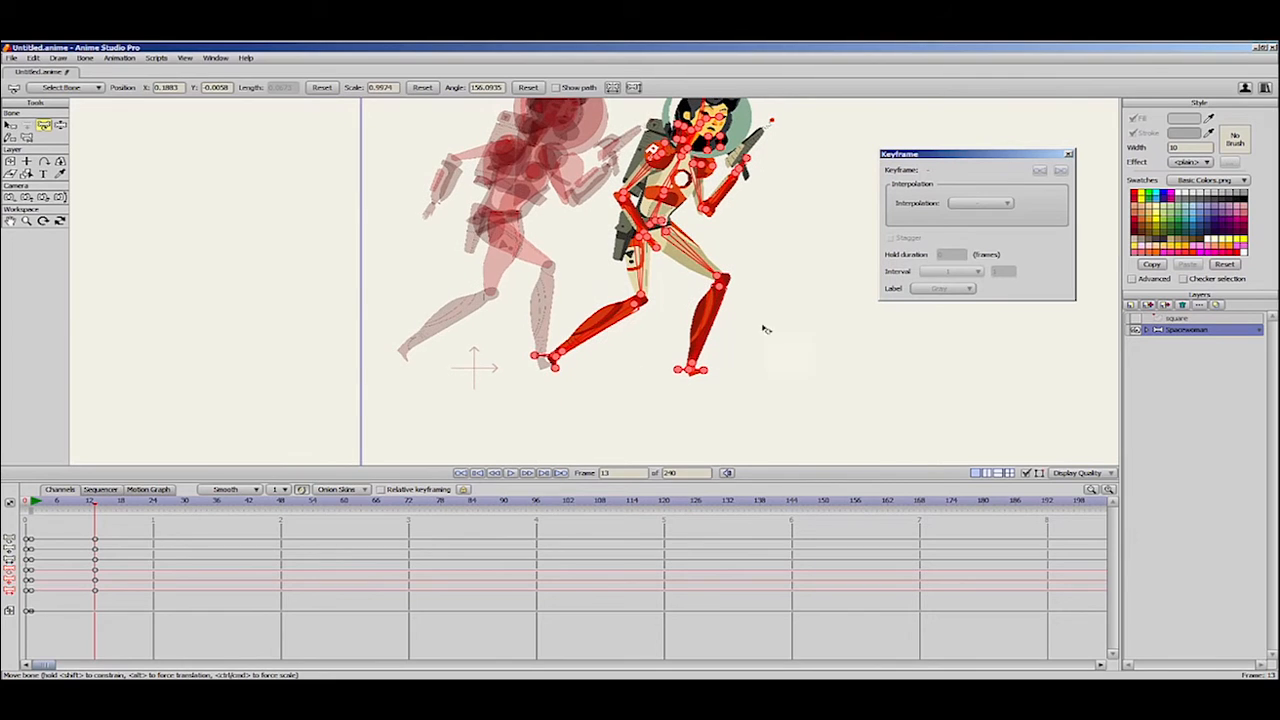
pyautogui.moveTo(777, 330); pyautogui.dragTo(683, 364)
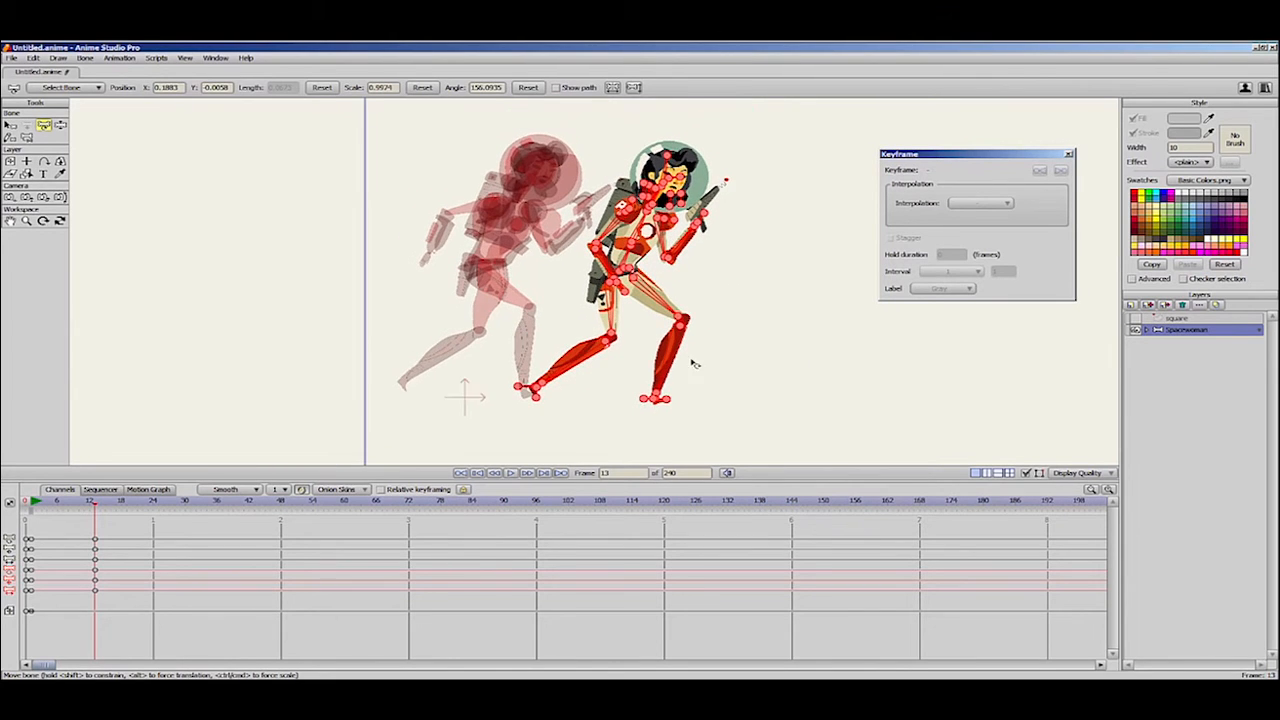
pyautogui.click(31, 511)
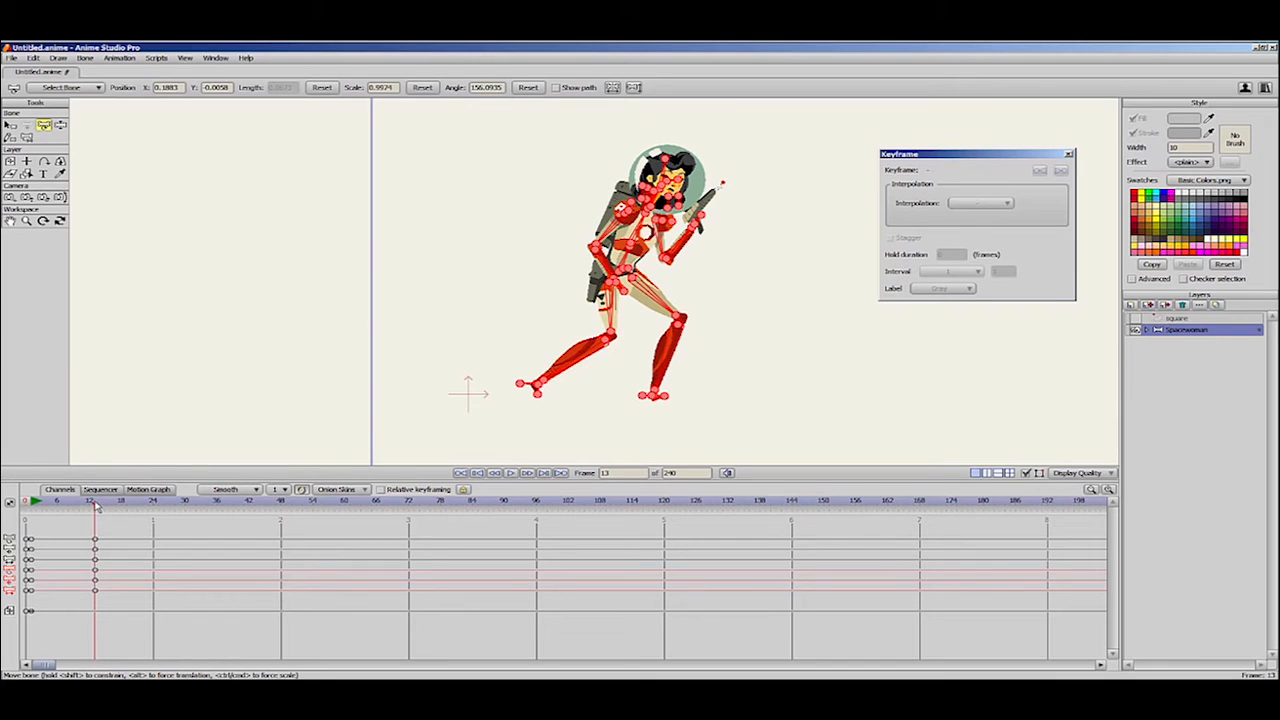
pyautogui.moveTo(97, 507); pyautogui.dragTo(158, 522)
pyautogui.moveTo(36, 533); pyautogui.dragTo(33, 601)
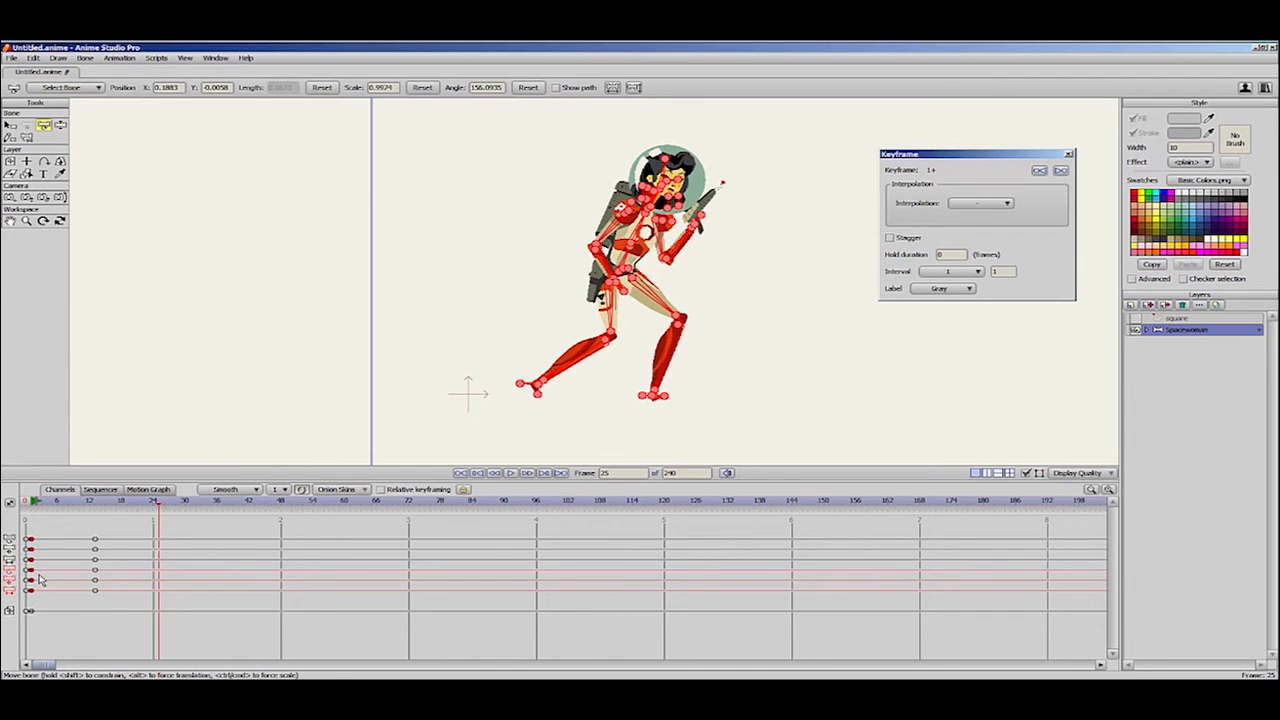
pyautogui.hotkey('ctrl', 'v')
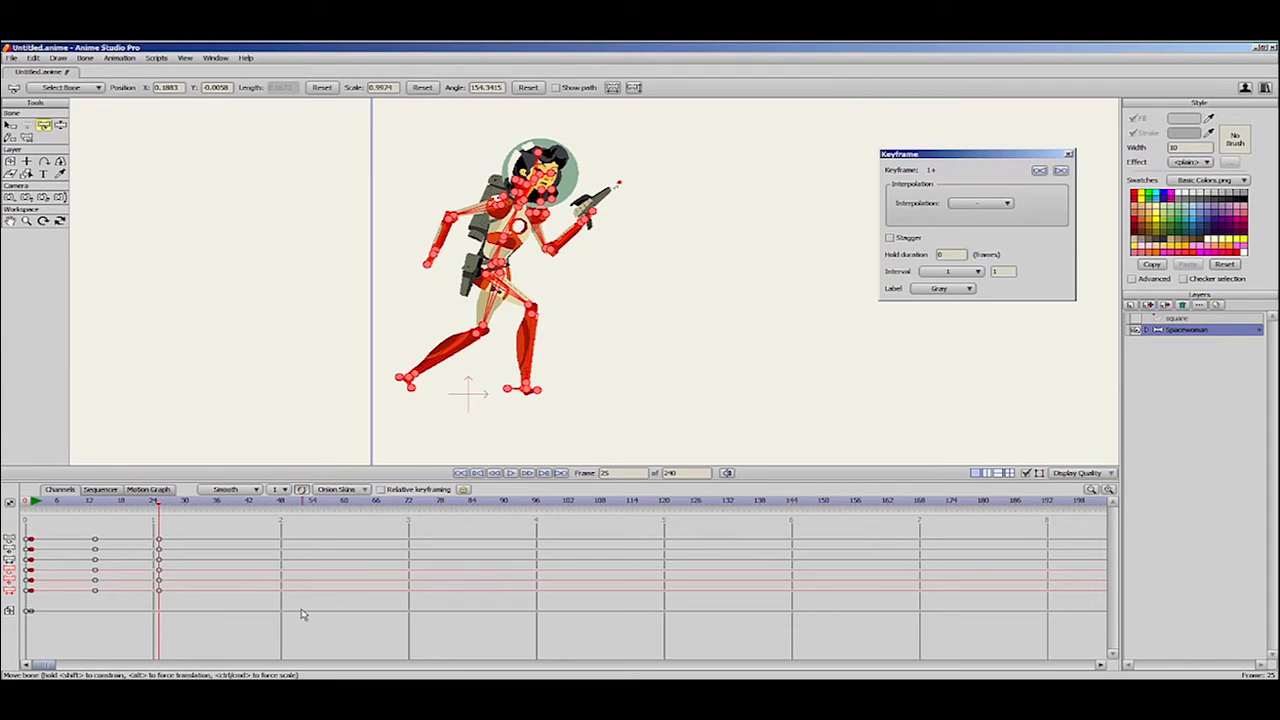
# Set an onion skin marker on frame 13 and move the frame 25 pose forward so its rear foot meets the onion-skinned front foot.
pyautogui.click(96, 512)
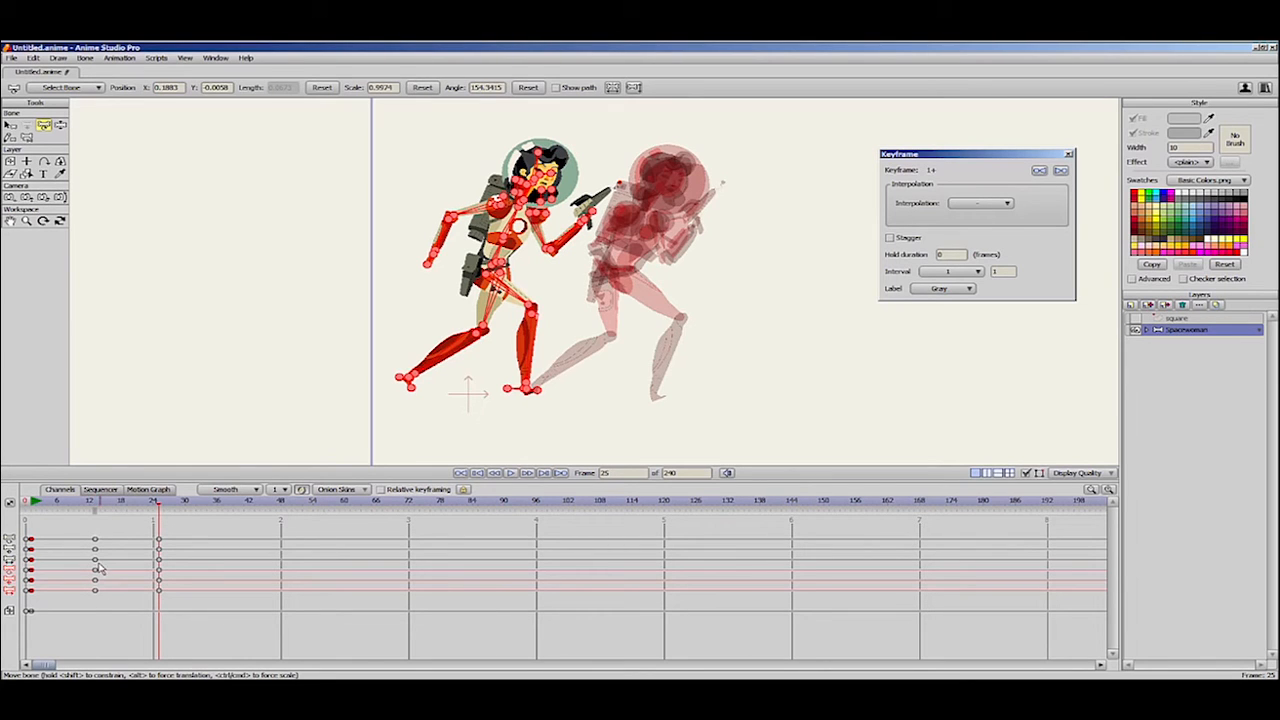
pyautogui.moveTo(36, 504); pyautogui.dragTo(160, 548)
pyautogui.moveTo(557, 329); pyautogui.dragTo(812, 341)
pyautogui.scroll(3, 679, 371)
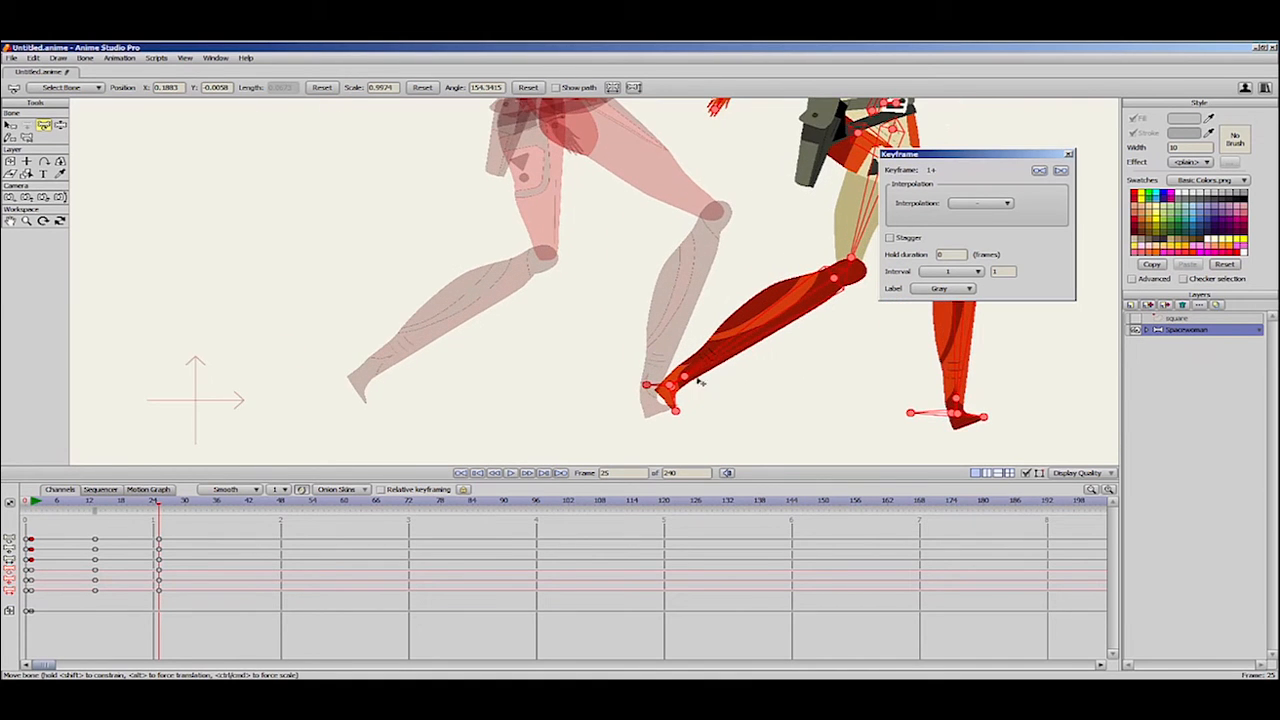
pyautogui.moveTo(737, 391); pyautogui.dragTo(716, 404)
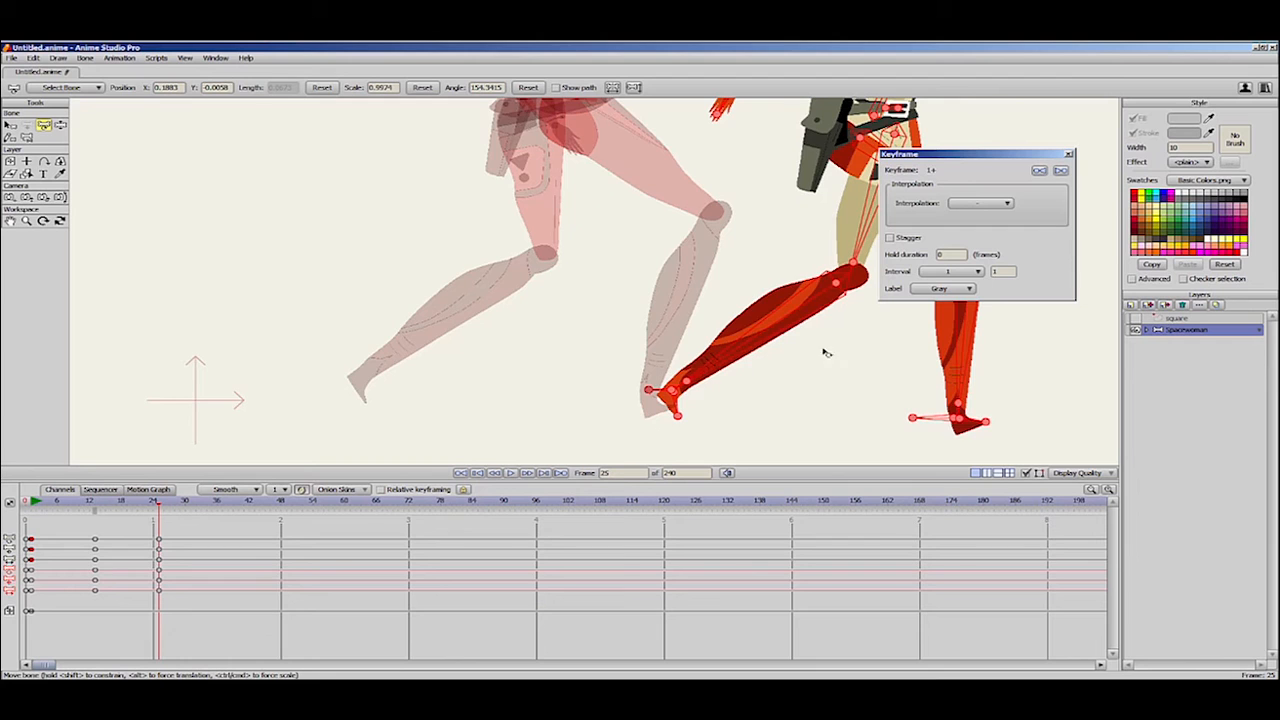
pyautogui.scroll(-3, 459, 382)
pyautogui.scroll(-3, 808, 345)
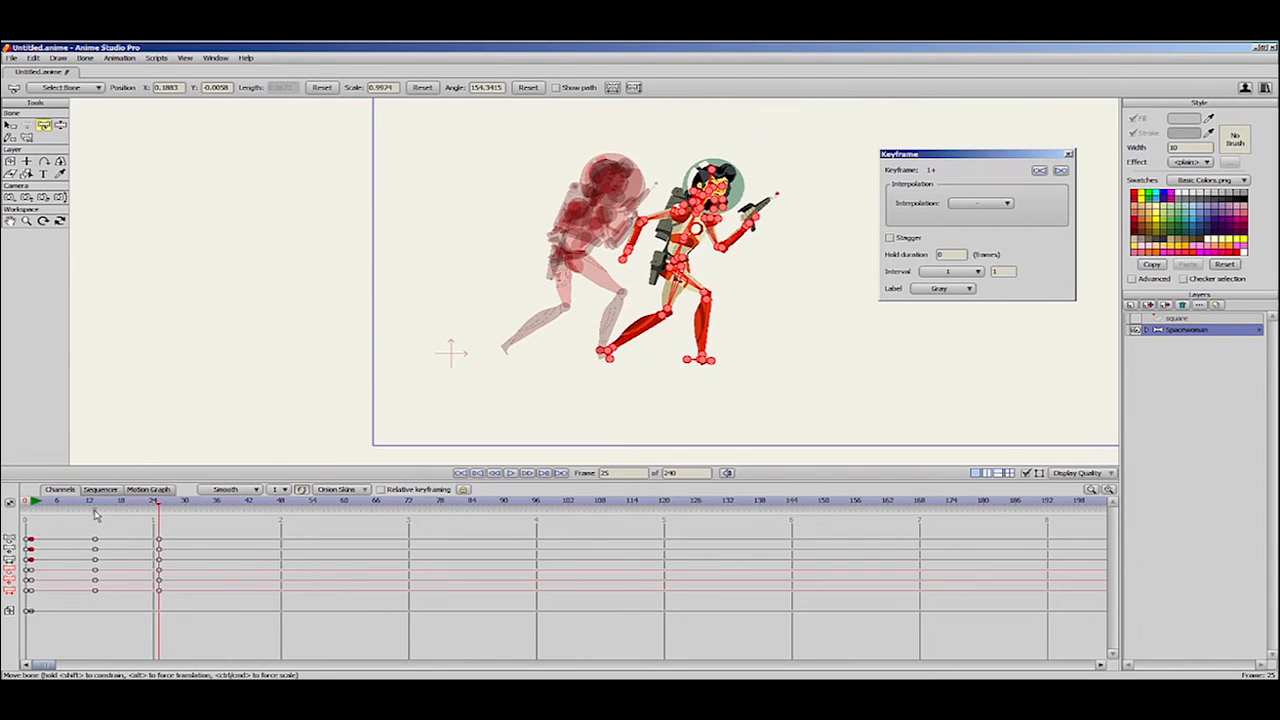
# Lift the passing foot off the ground at frame 7 and the opposite passing foot at frame 19 with Manipulate Bones.
pyautogui.press('z')
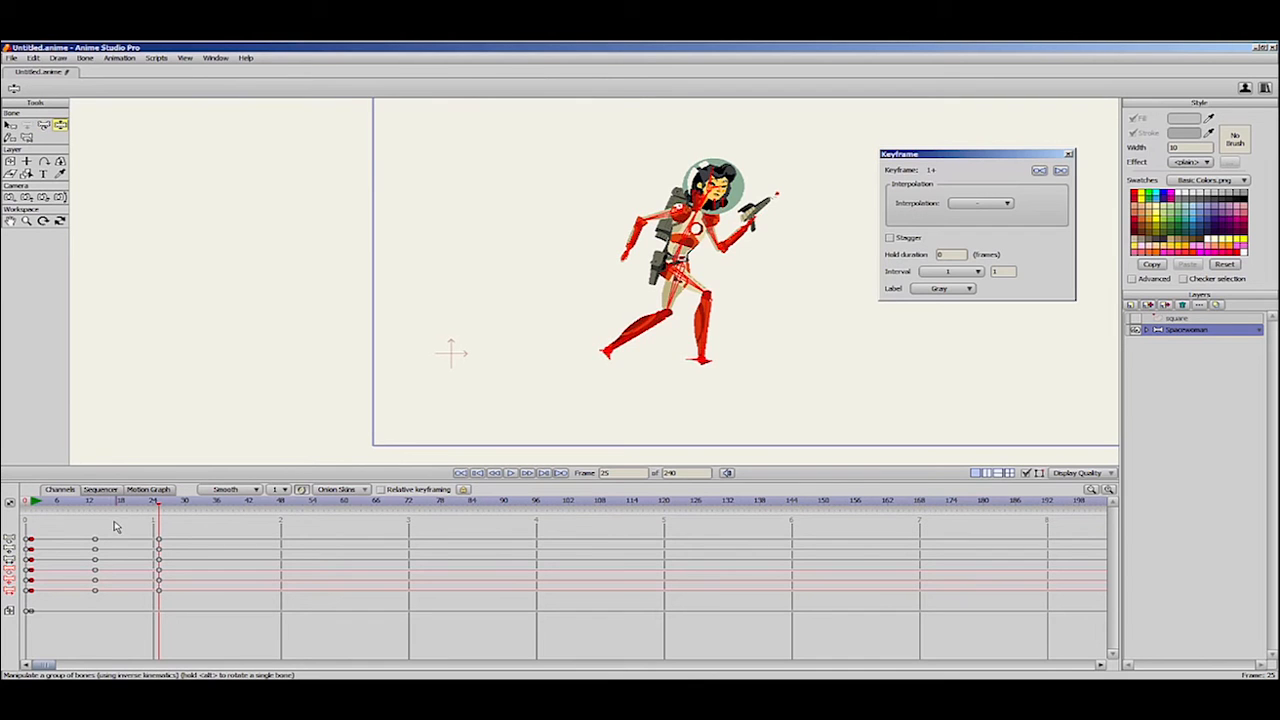
pyautogui.moveTo(34, 503); pyautogui.dragTo(53, 540)
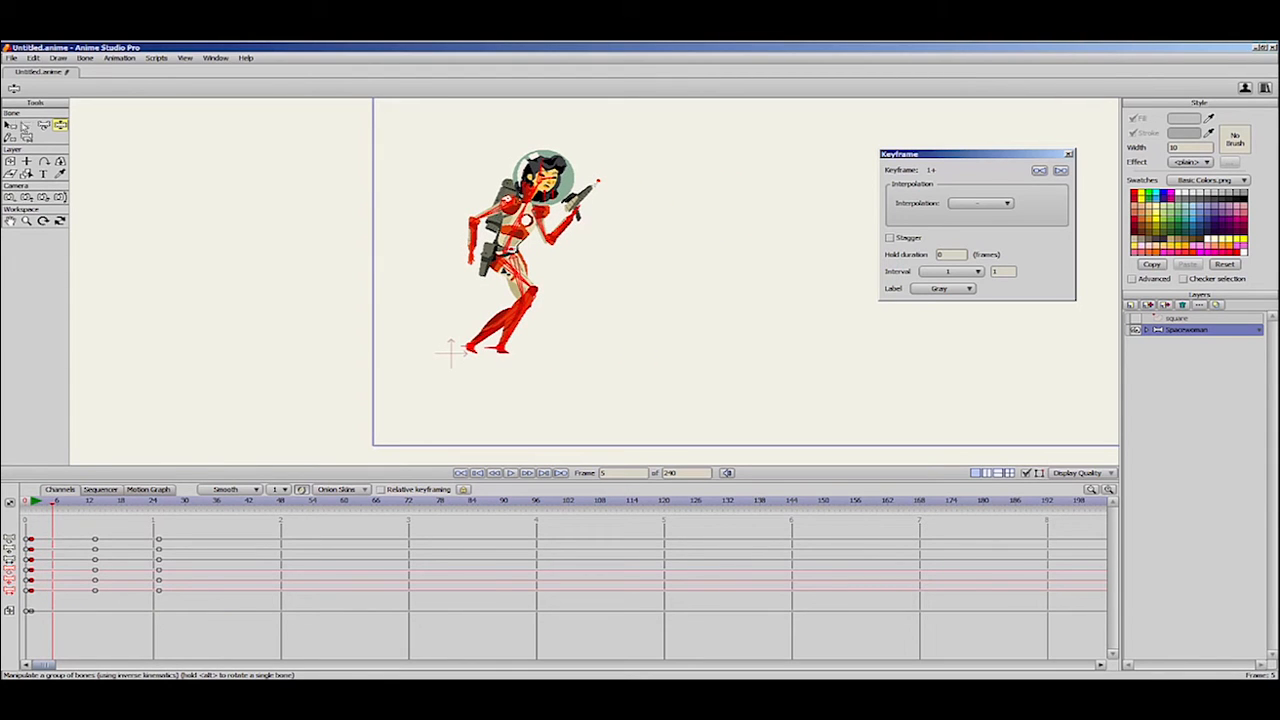
pyautogui.click(16, 125)
pyautogui.click(61, 126)
pyautogui.moveTo(53, 503); pyautogui.dragTo(63, 508)
pyautogui.press('b')
pyautogui.click(503, 343)
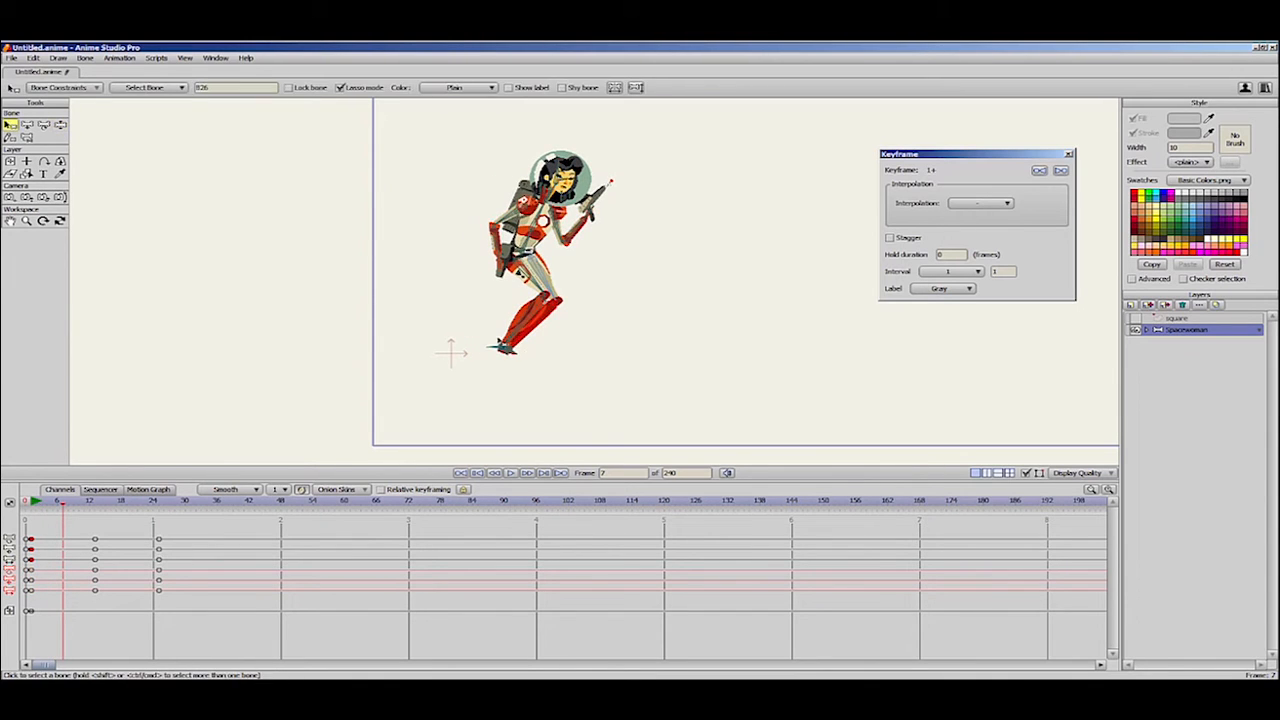
pyautogui.click(61, 126)
pyautogui.moveTo(58, 505); pyautogui.dragTo(64, 508)
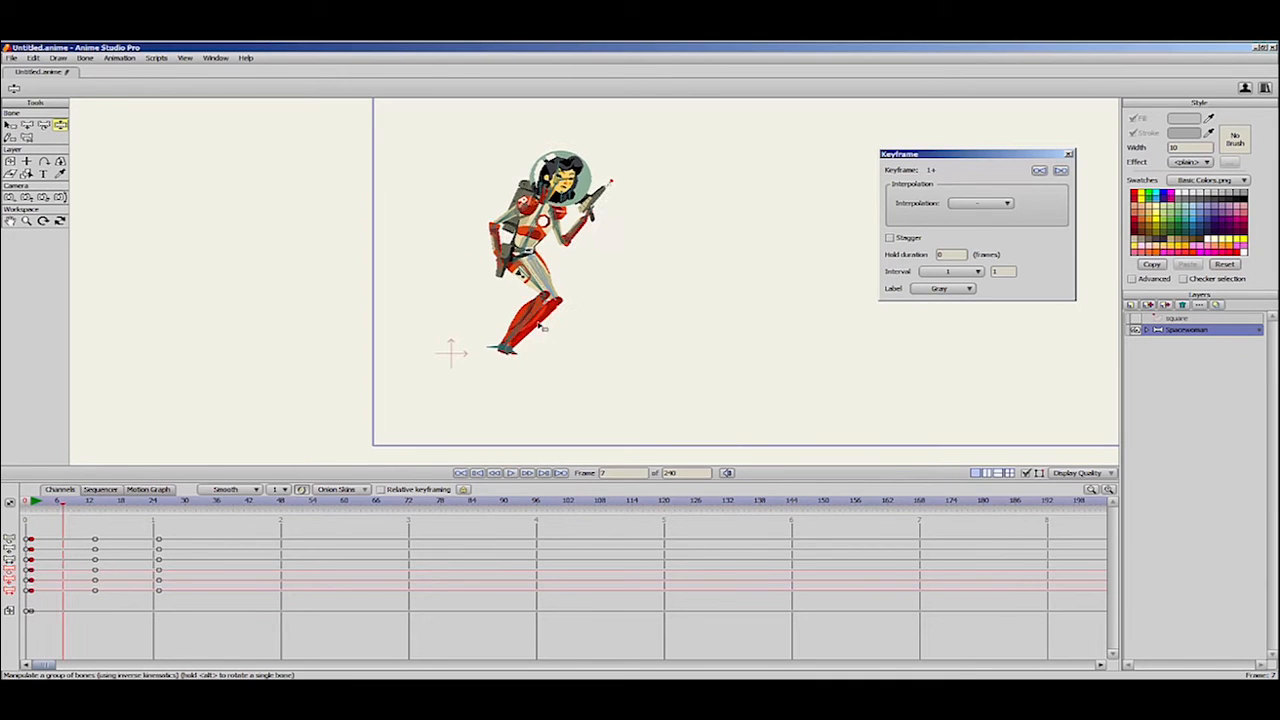
pyautogui.moveTo(521, 347); pyautogui.dragTo(513, 323)
pyautogui.moveTo(50, 506); pyautogui.dragTo(128, 524)
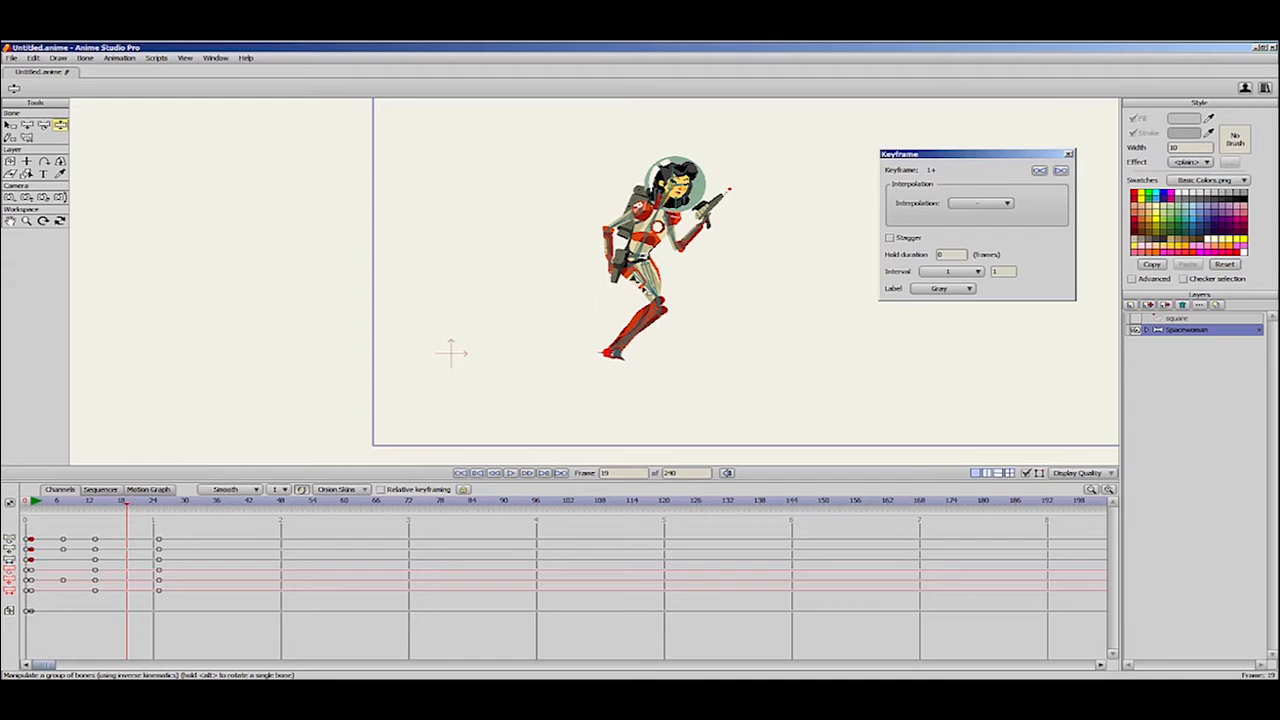
pyautogui.moveTo(620, 354); pyautogui.dragTo(632, 308)
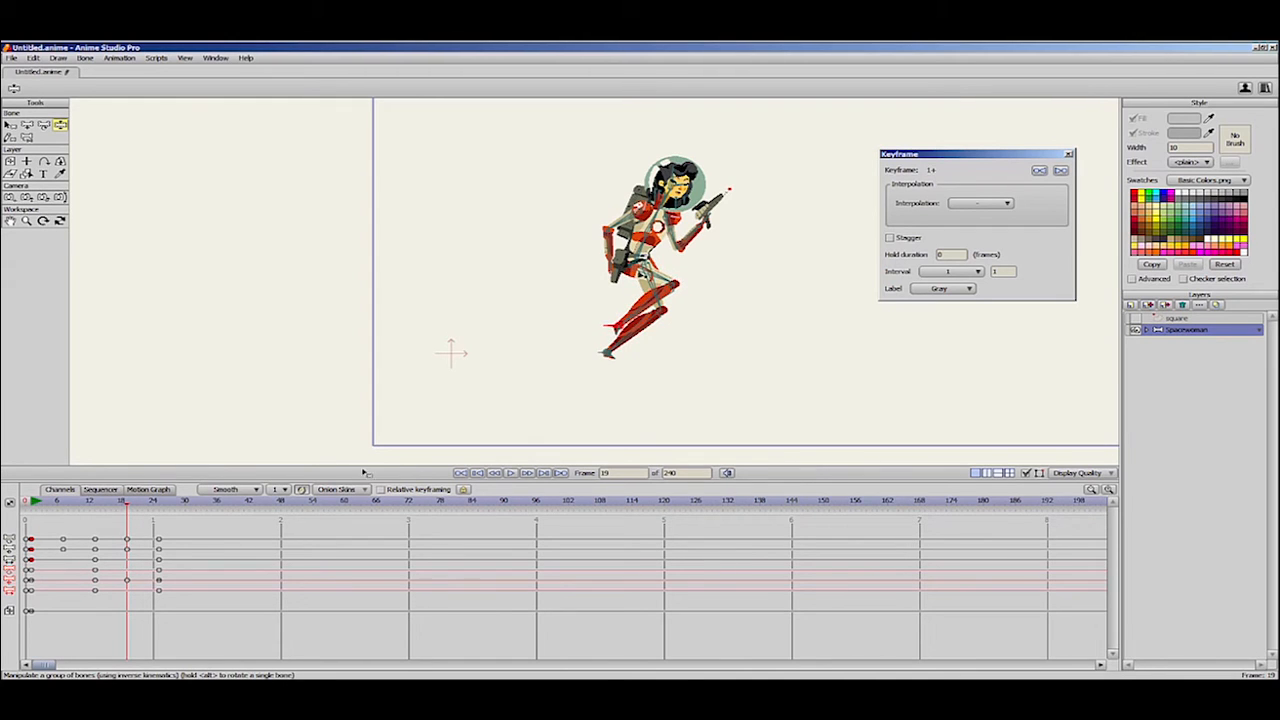
# Lower the body slightly at frame 4 by its hip and raise it slightly at frame 10.
pyautogui.moveTo(40, 502); pyautogui.dragTo(50, 548)
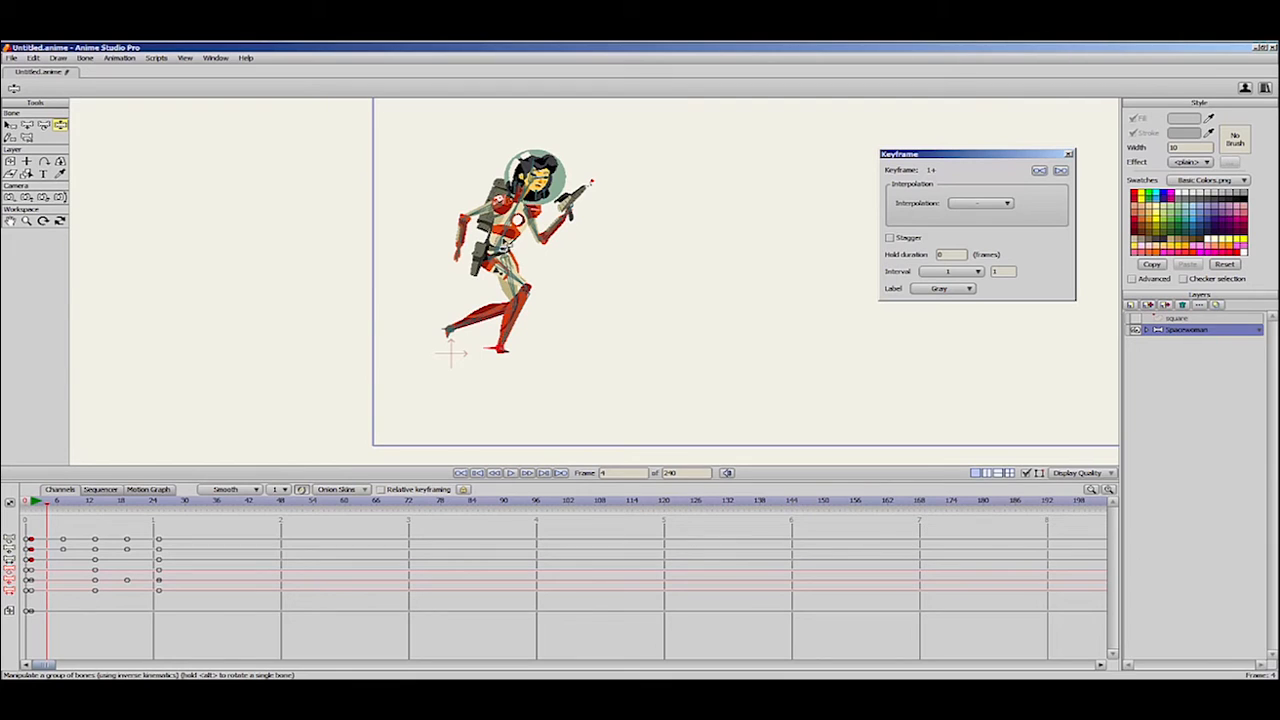
pyautogui.moveTo(503, 242); pyautogui.dragTo(504, 252)
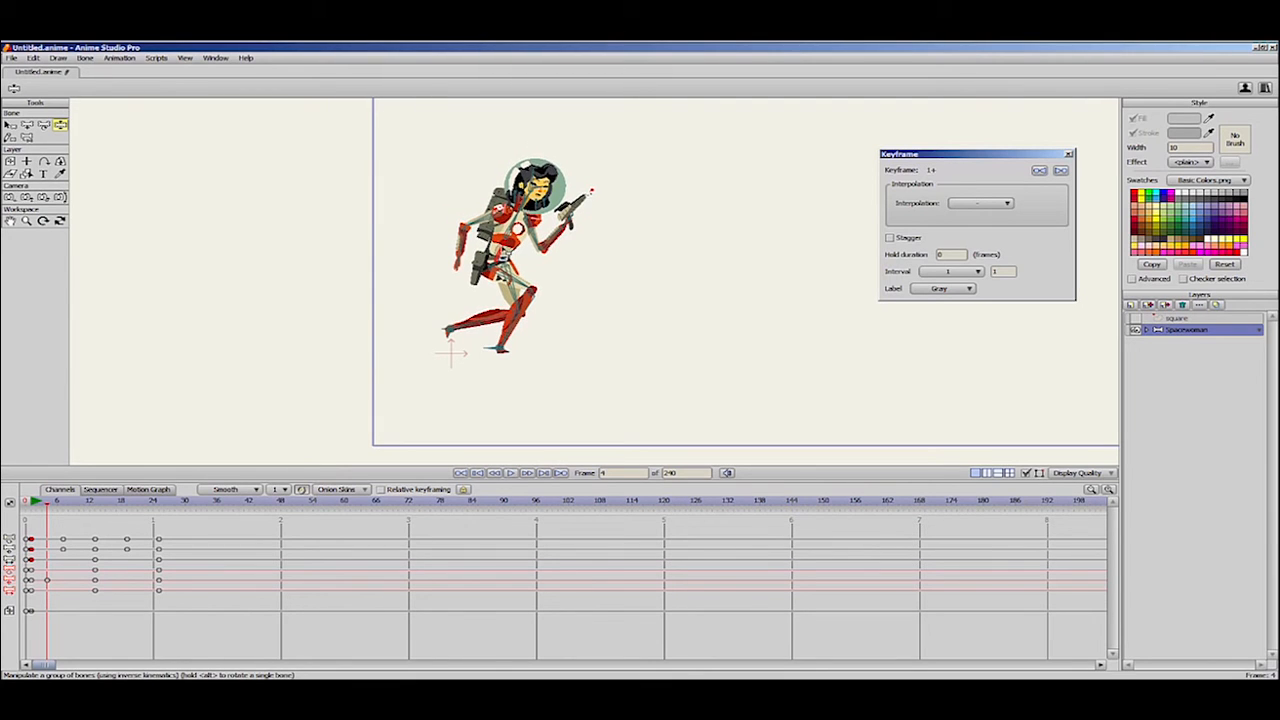
pyautogui.click(80, 506)
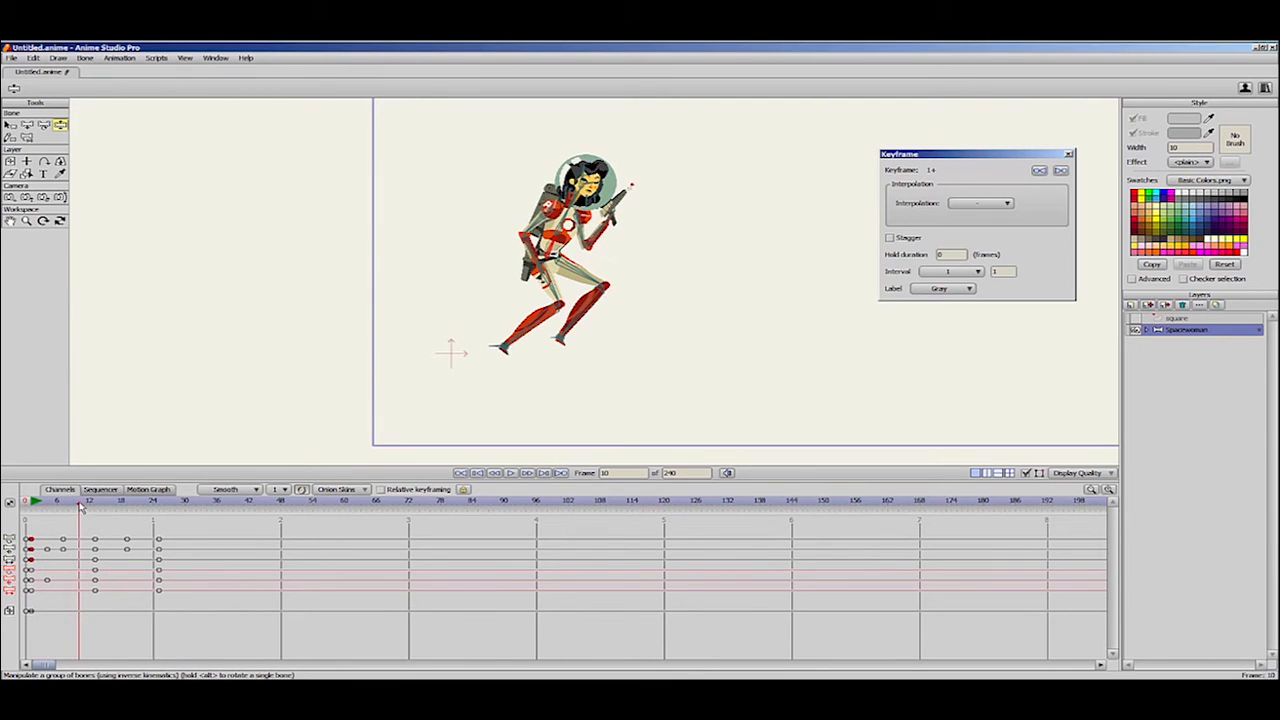
pyautogui.moveTo(555, 247); pyautogui.dragTo(553, 237)
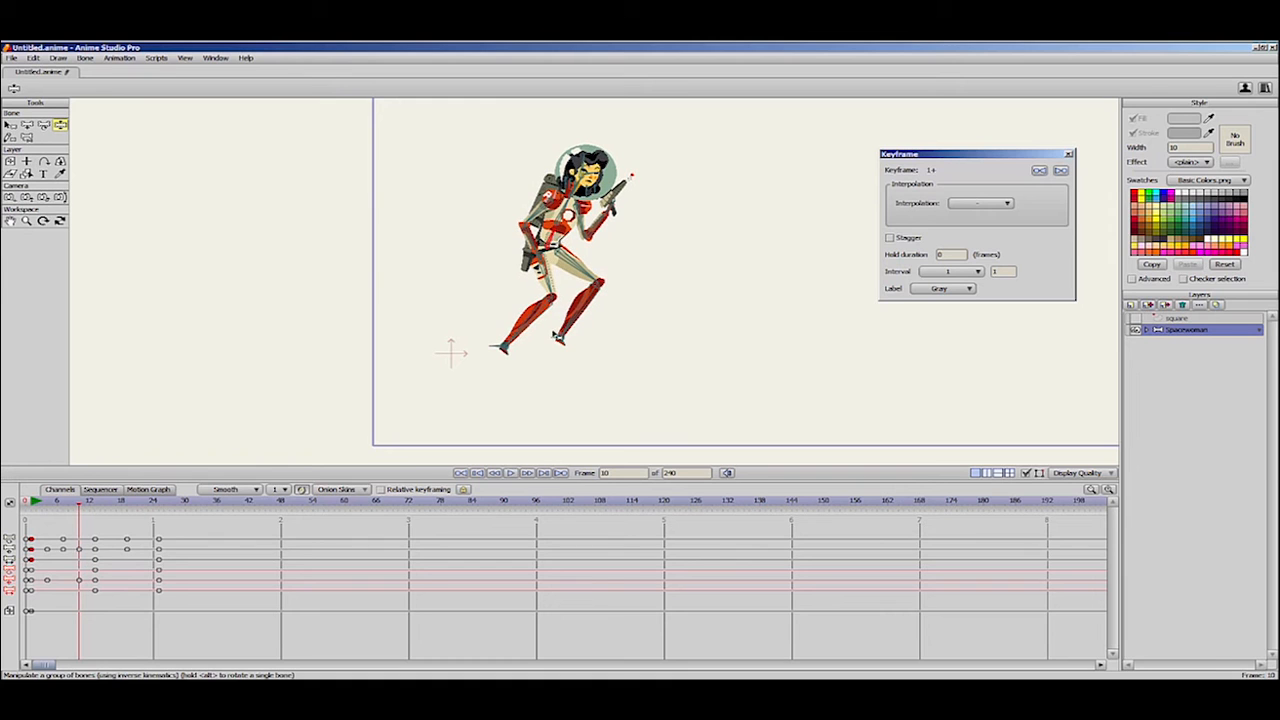
# Try to reuse the body's down and up keyframes from frames 4 and 10 by copying them to frame 17 onward.
pyautogui.moveTo(91, 503); pyautogui.dragTo(111, 531)
pyautogui.moveTo(83, 576); pyautogui.dragTo(45, 595)
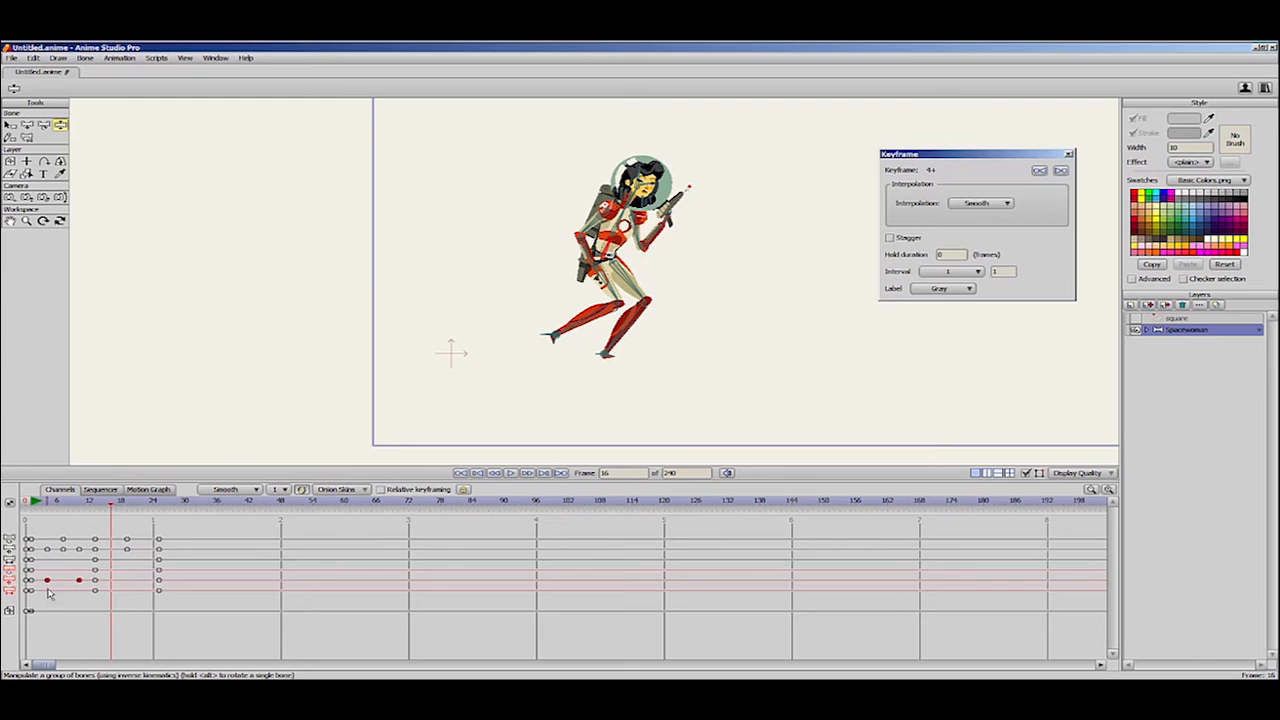
pyautogui.moveTo(115, 507); pyautogui.dragTo(116, 507)
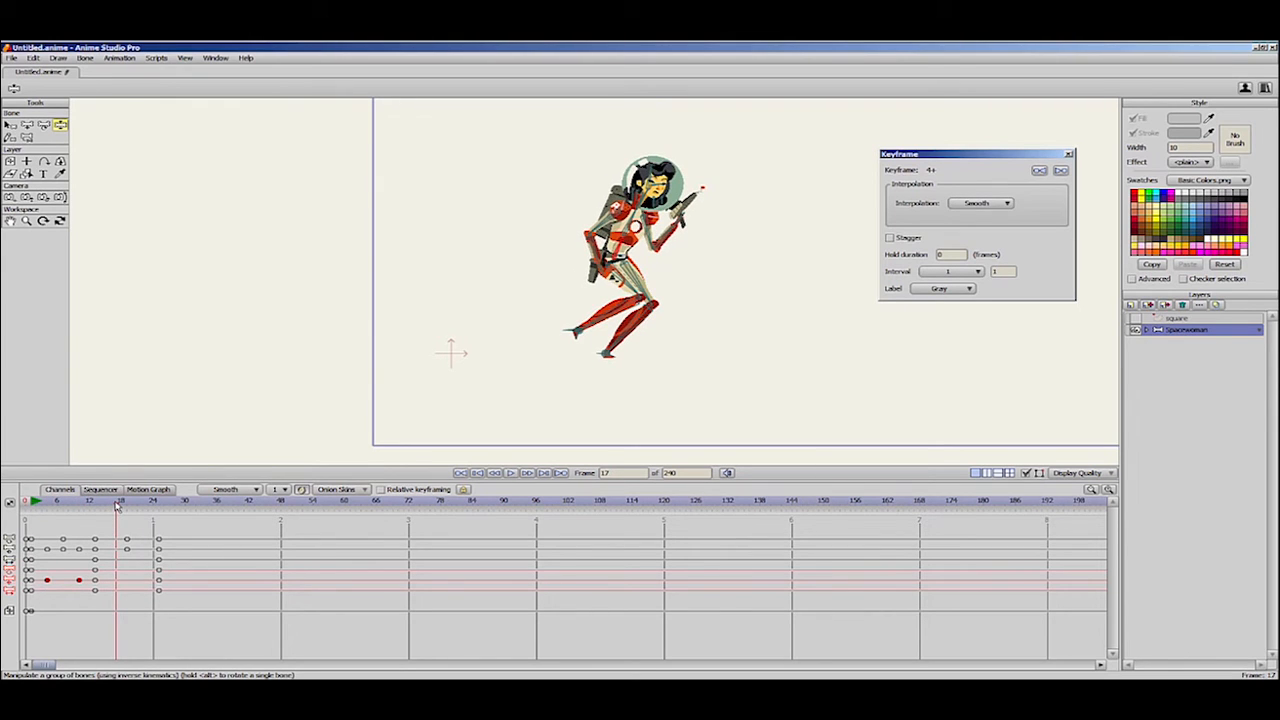
pyautogui.hotkey('ctrl', 'v')
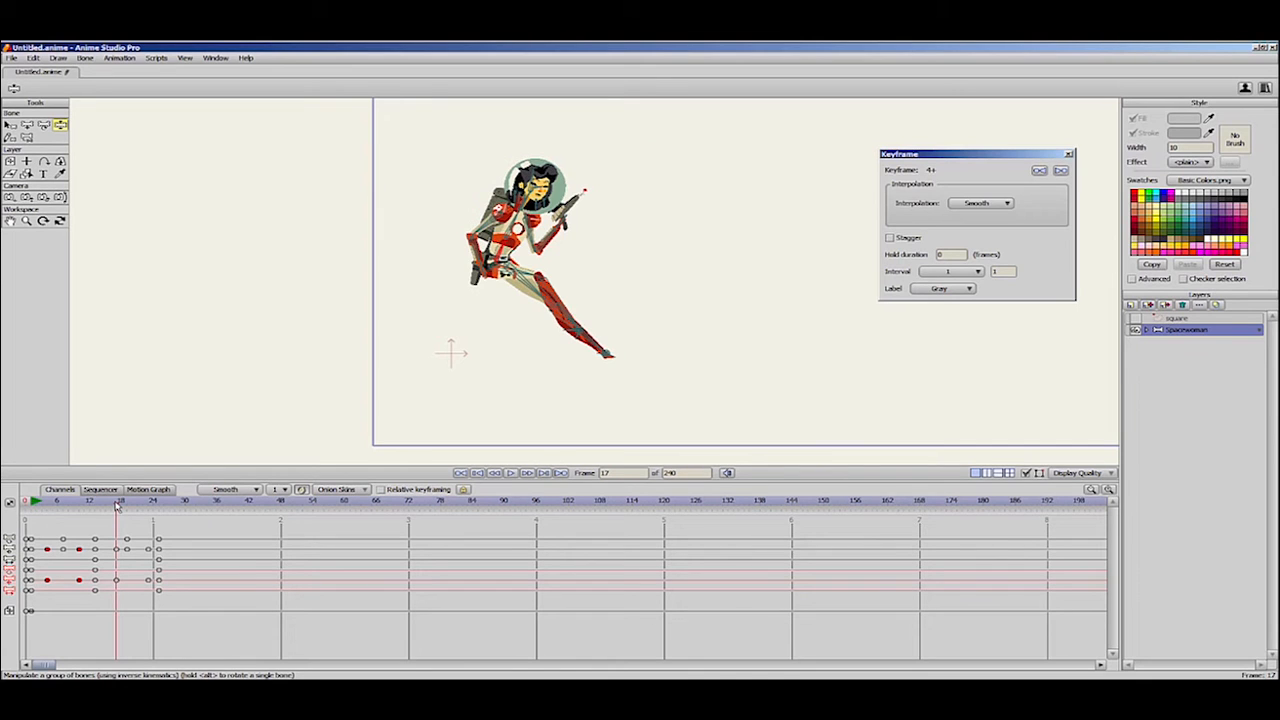
pyautogui.moveTo(117, 507); pyautogui.dragTo(118, 541)
pyautogui.moveTo(56, 505)
pyautogui.mouseDown()
pyautogui.moveTo(42, 511)
pyautogui.moveTo(53, 515)
pyautogui.mouseUp()
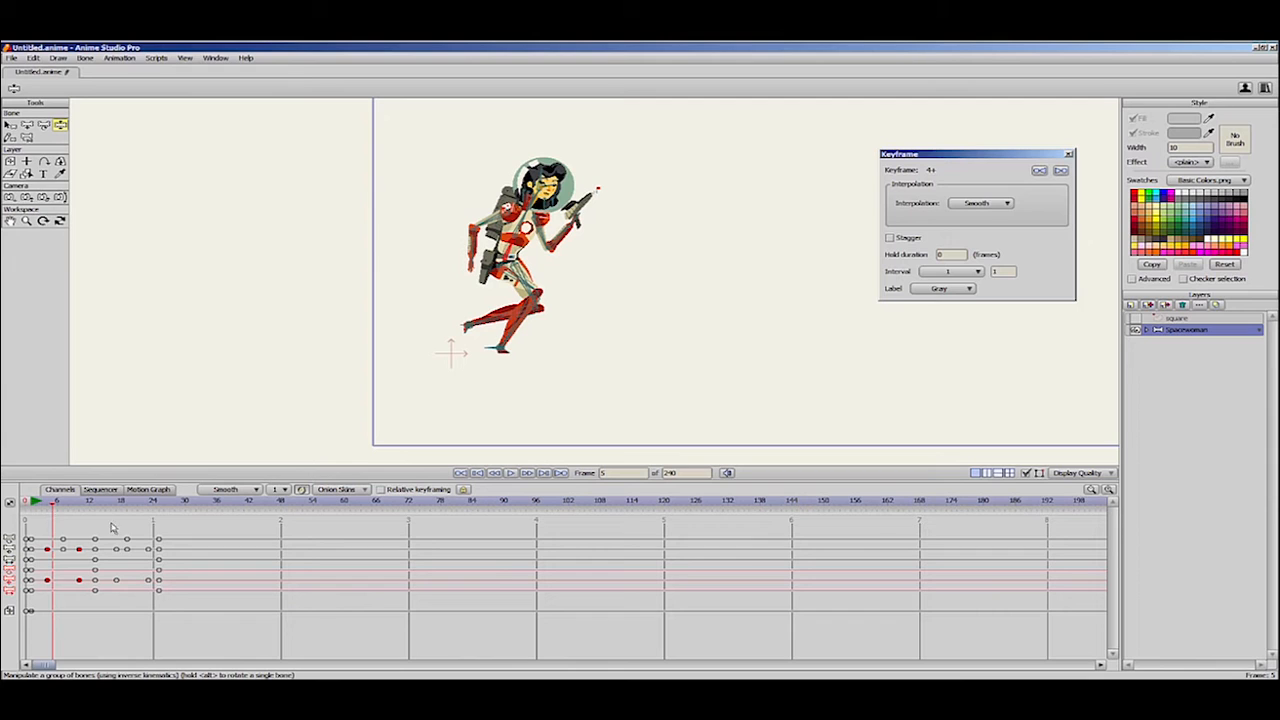
# Delete the pasted body keyframes at frames 17 and 23 and go to frame 13.
pyautogui.moveTo(108, 578); pyautogui.dragTo(153, 596)
pyautogui.press('Delete')
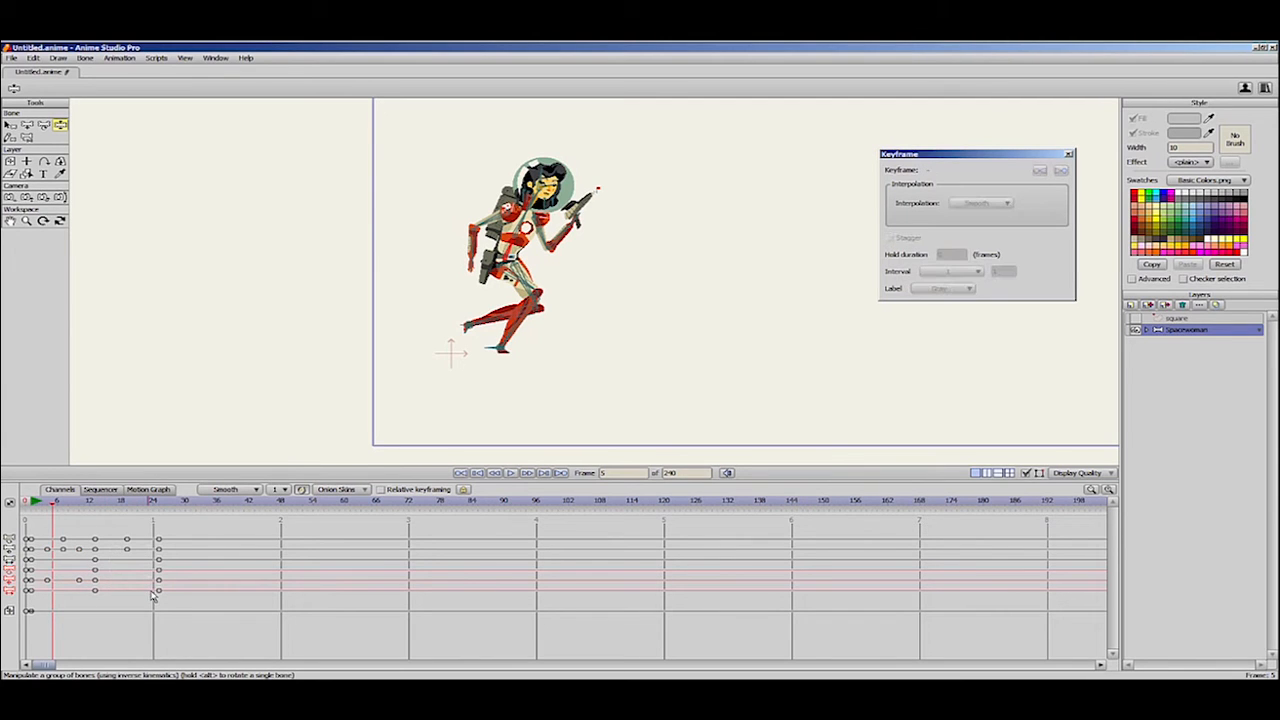
pyautogui.moveTo(90, 505); pyautogui.dragTo(98, 514)
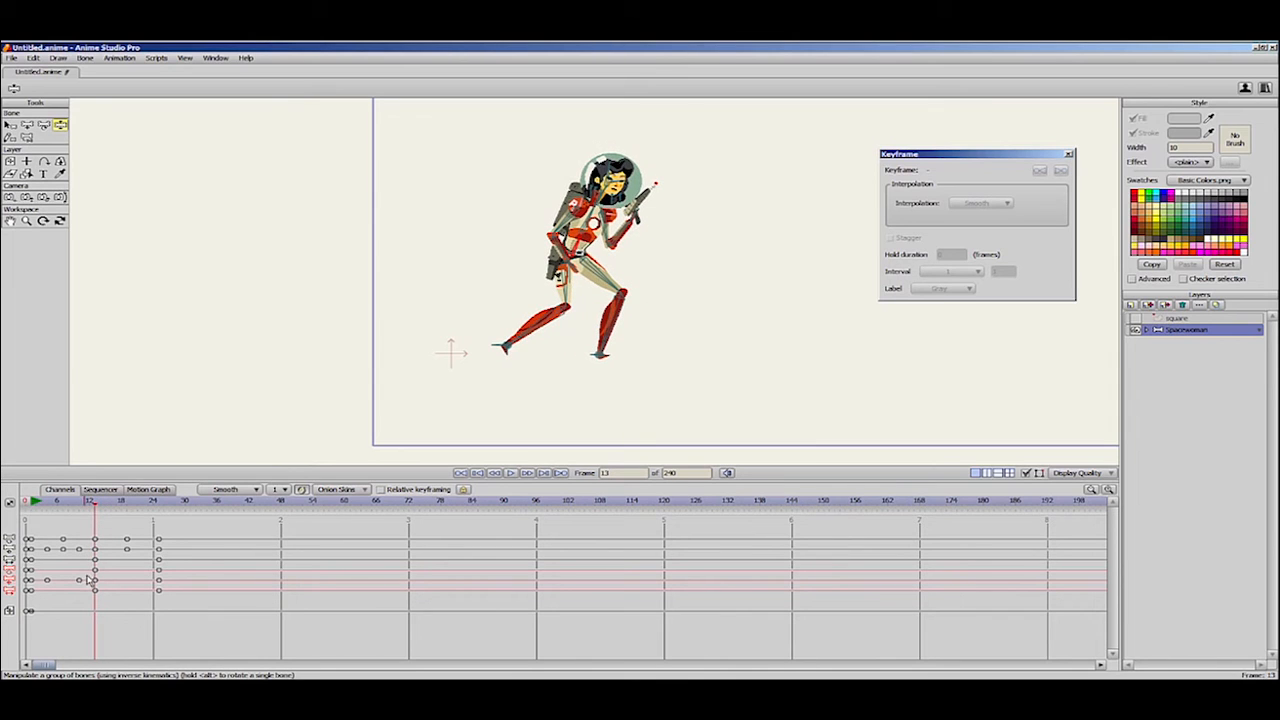
# Copy the body's down and up keyframes from frames 4 and 10 relative to frame 13, and scrub through to frame 25.
pyautogui.moveTo(88, 578); pyautogui.dragTo(36, 590)
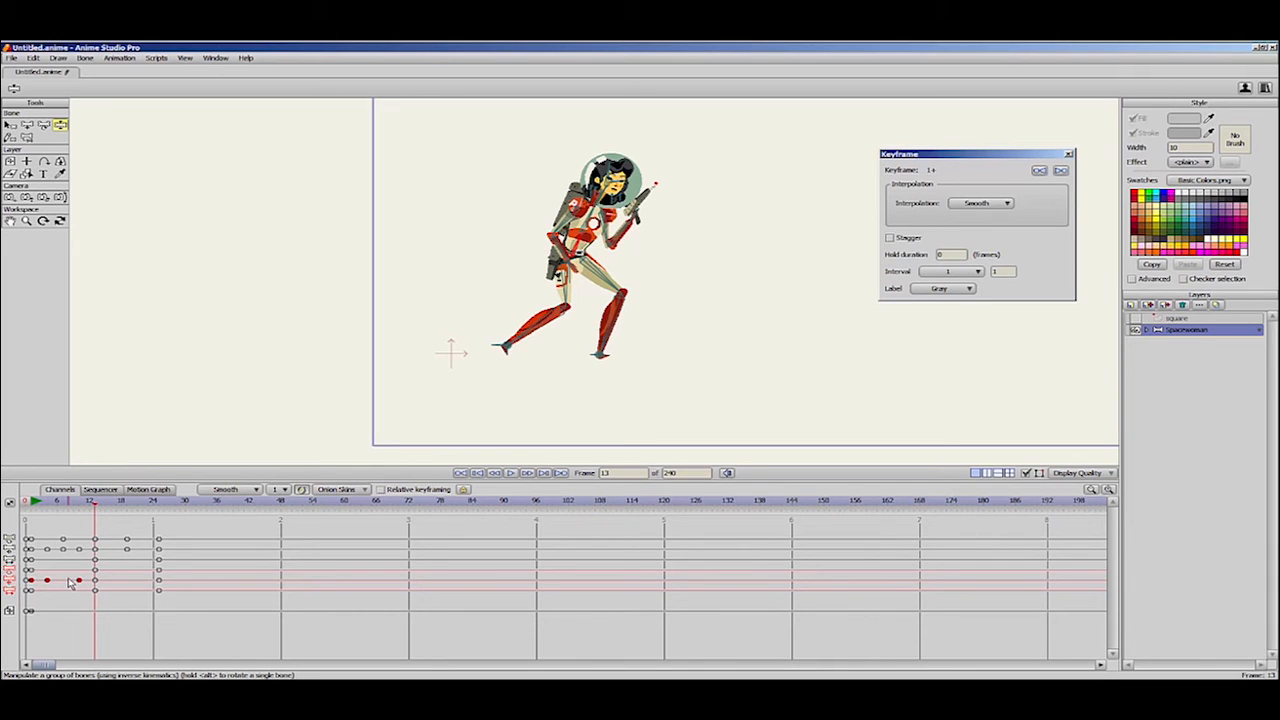
pyautogui.moveTo(97, 515)
pyautogui.mouseDown()
pyautogui.moveTo(117, 516)
pyautogui.moveTo(96, 517)
pyautogui.mouseUp()
pyautogui.click(34, 58)
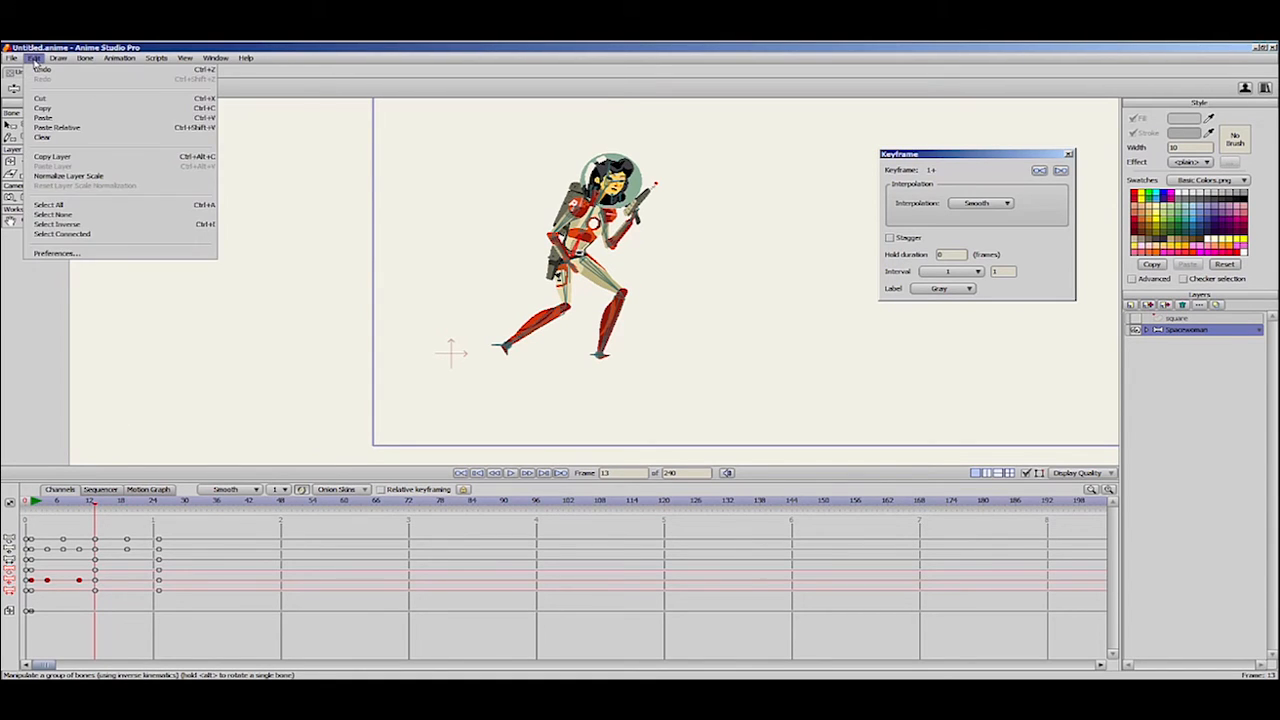
pyautogui.click(84, 131)
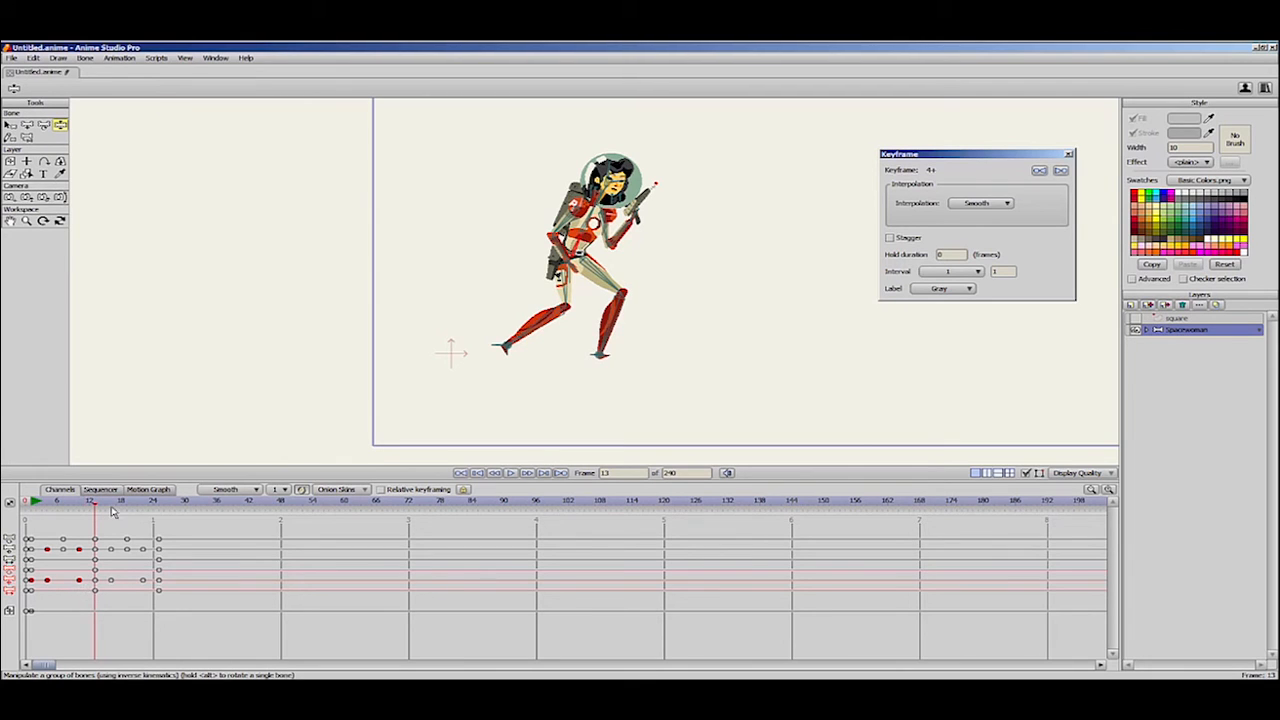
pyautogui.moveTo(103, 505)
pyautogui.mouseDown()
pyautogui.moveTo(155, 510)
pyautogui.moveTo(60, 513)
pyautogui.moveTo(96, 520)
pyautogui.mouseUp()
pyautogui.moveTo(96, 520)
pyautogui.mouseDown()
pyautogui.moveTo(35, 513)
pyautogui.moveTo(151, 514)
pyautogui.moveTo(62, 514)
pyautogui.moveTo(128, 516)
pyautogui.moveTo(67, 520)
pyautogui.moveTo(97, 528)
pyautogui.mouseUp()
pyautogui.moveTo(42, 505); pyautogui.dragTo(160, 573)
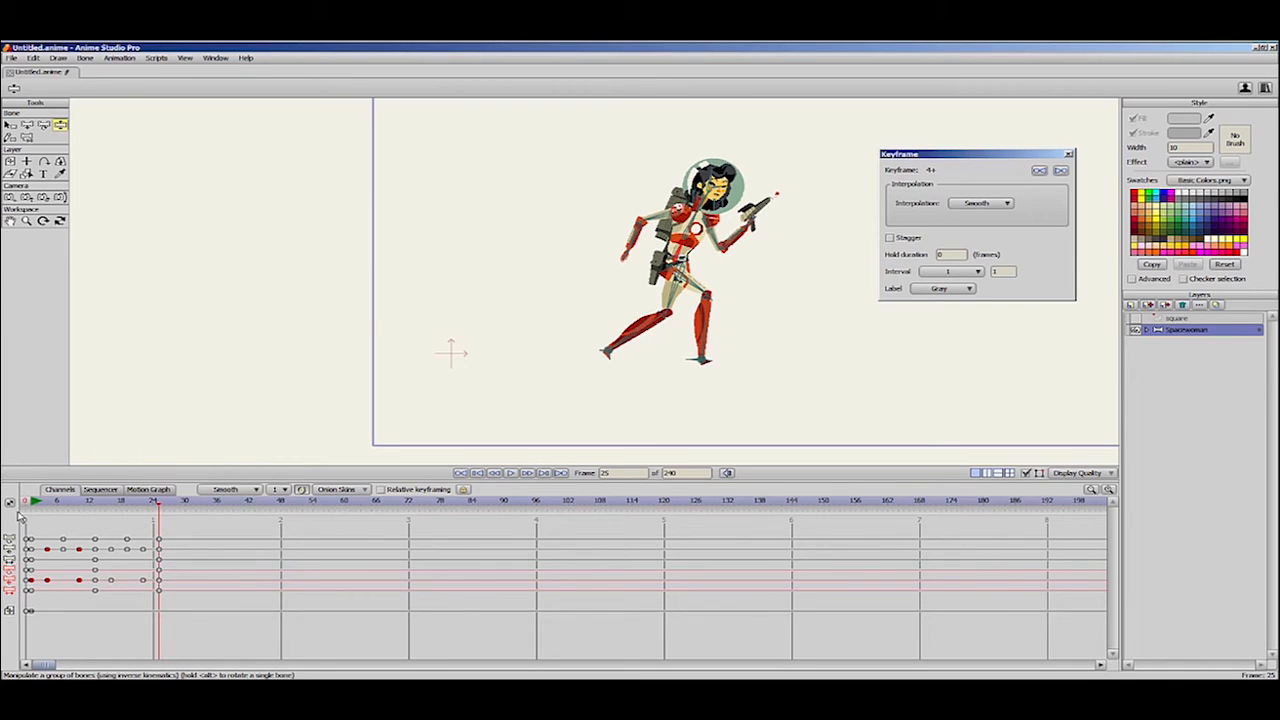
# Set all the spacewoman's keyframes at frame 25 to Cycle interpolation.
pyautogui.click(226, 551)
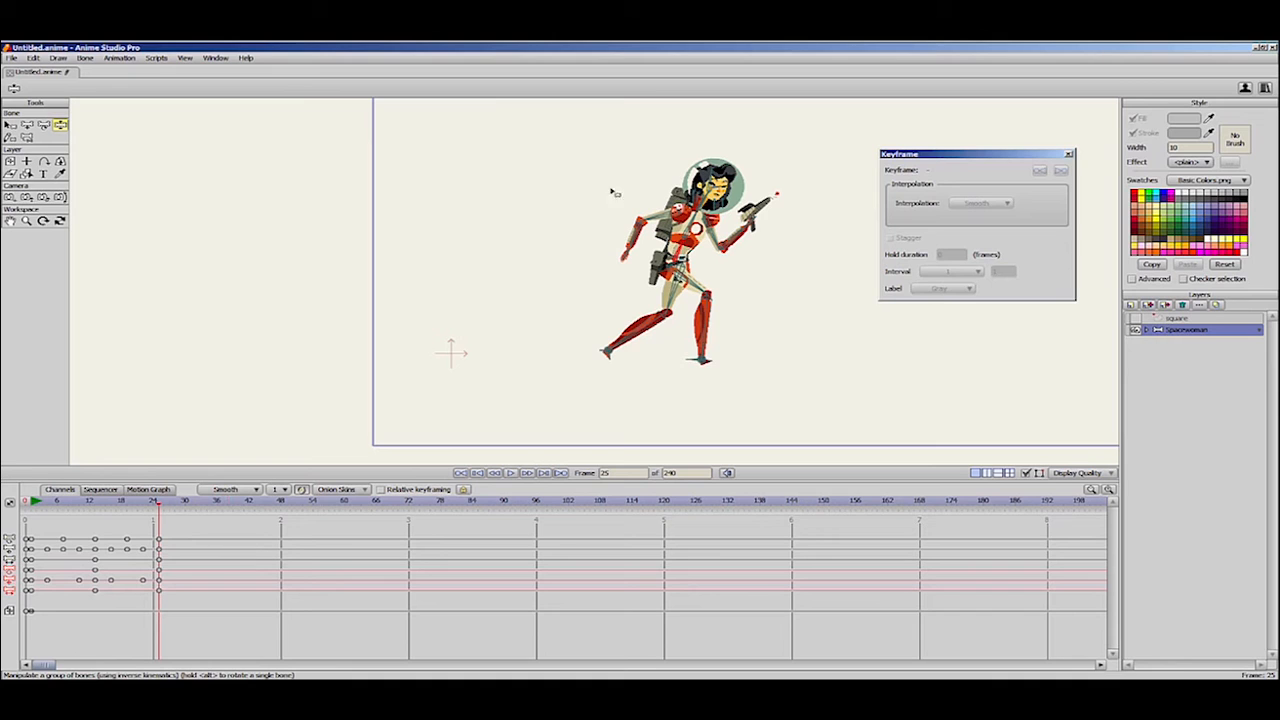
pyautogui.moveTo(706, 268); pyautogui.dragTo(517, 312)
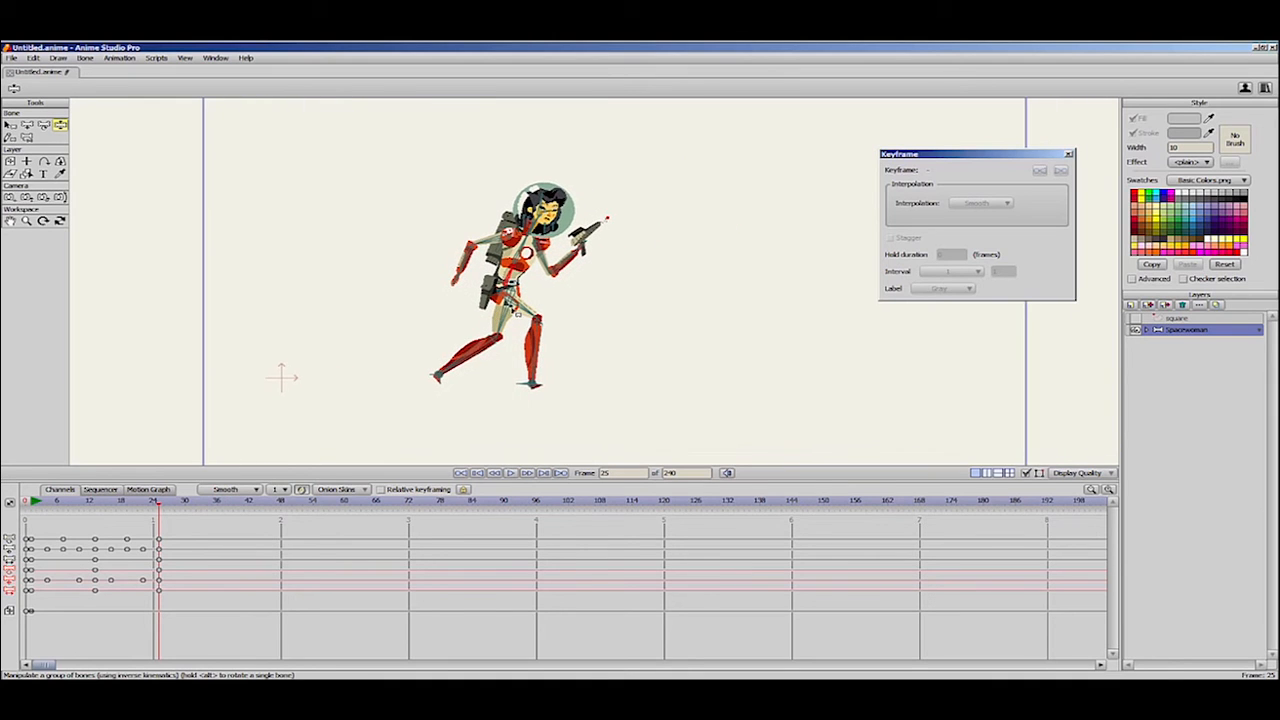
pyautogui.moveTo(176, 528); pyautogui.dragTo(152, 616)
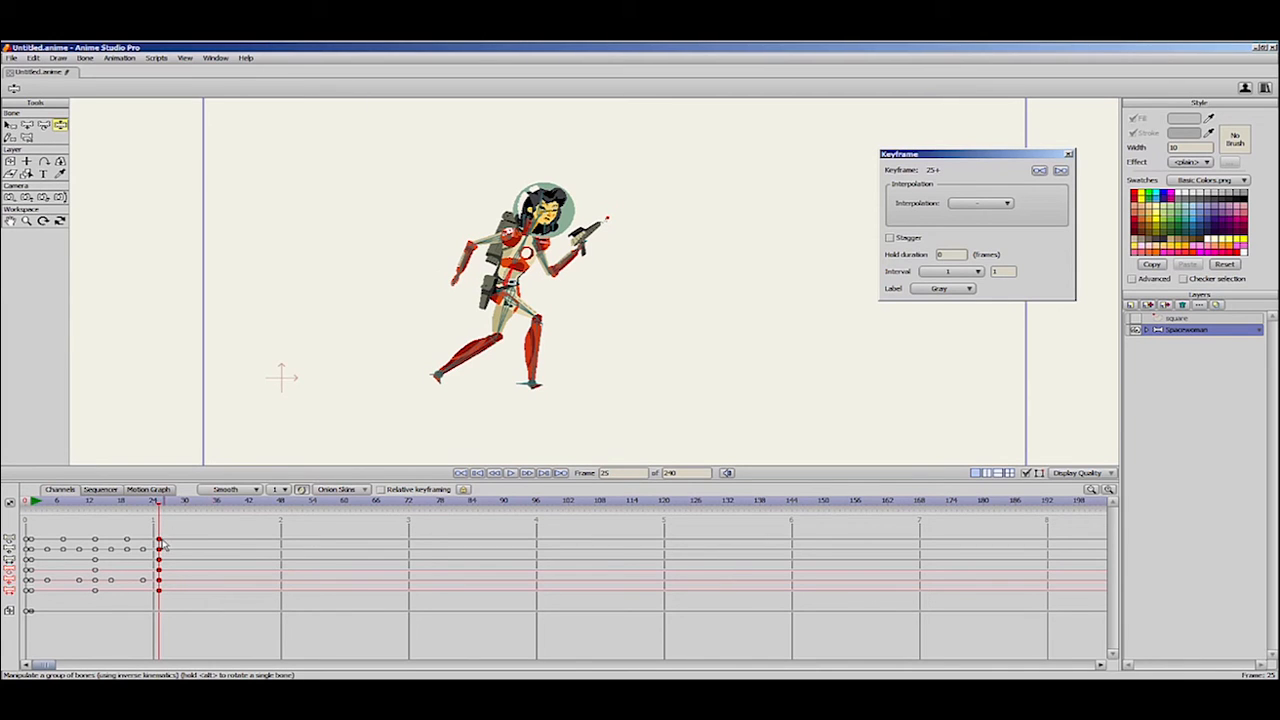
pyautogui.rightClick(164, 545)
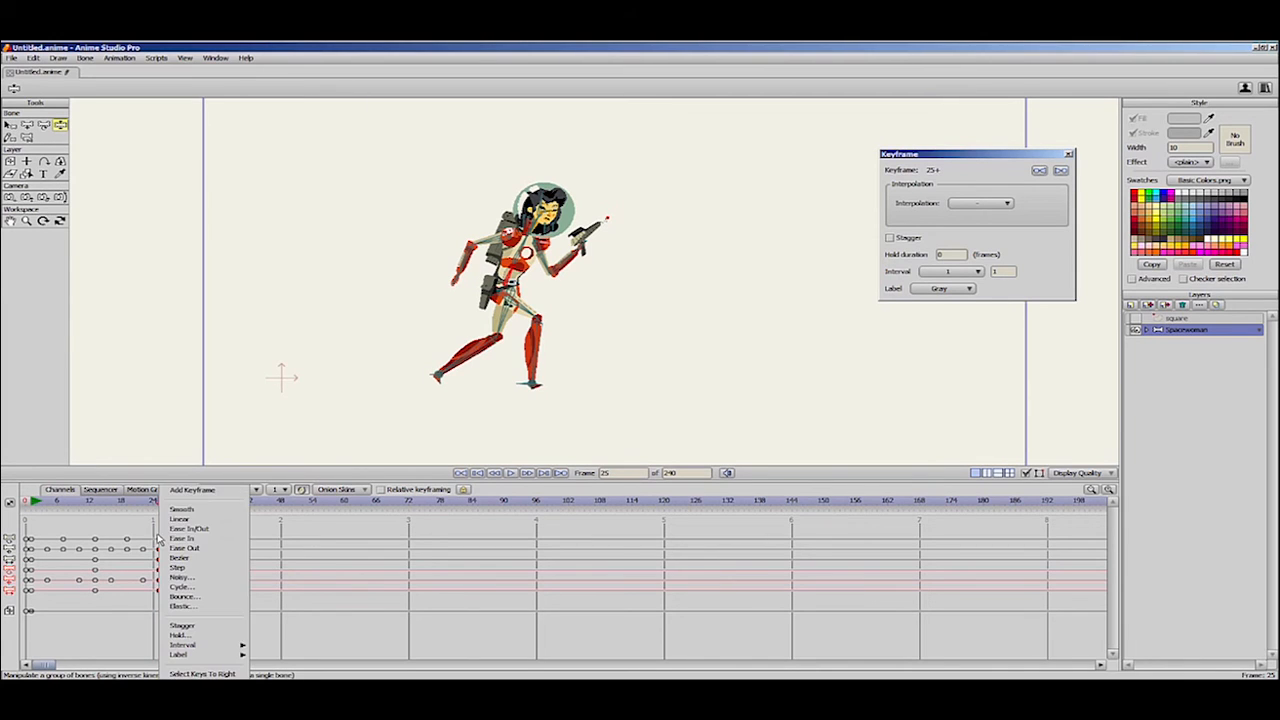
pyautogui.click(193, 588)
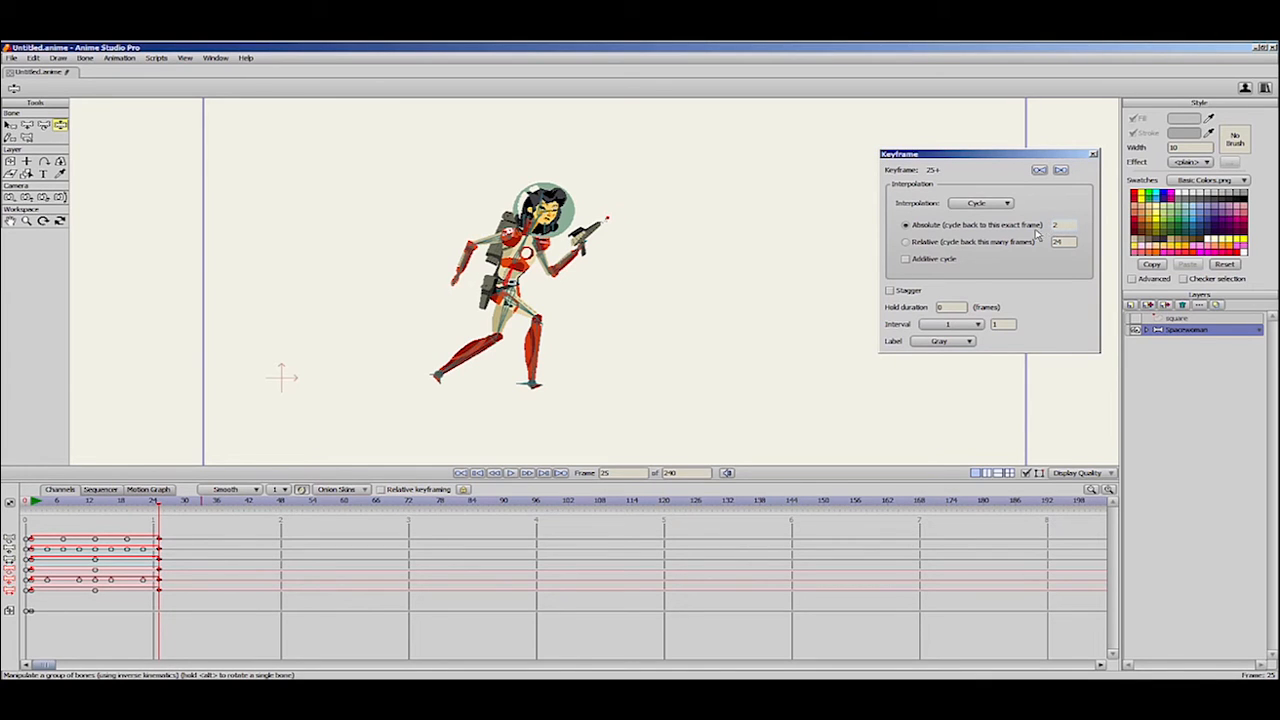
# Turn on Additive cycle for the frame 25 keyframes, cycling back to frame 2, and scrub past the cycle to check it.
pyautogui.moveTo(158, 502); pyautogui.dragTo(441, 517)
pyautogui.moveTo(305, 515); pyautogui.dragTo(157, 604)
pyautogui.moveTo(174, 525); pyautogui.dragTo(155, 603)
pyautogui.moveTo(33, 502); pyautogui.dragTo(346, 508)
pyautogui.moveTo(977, 156); pyautogui.dragTo(381, 549)
pyautogui.click(212, 505)
pyautogui.moveTo(240, 503); pyautogui.dragTo(213, 527)
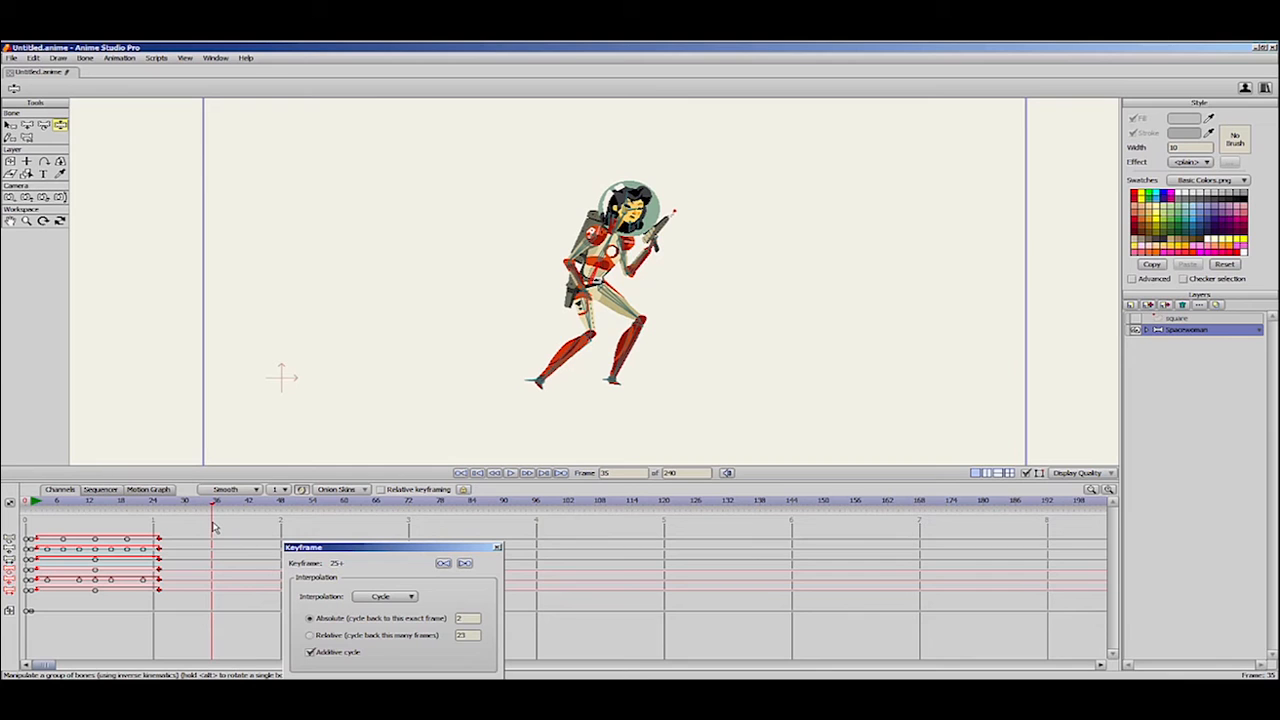
pyautogui.moveTo(330, 548); pyautogui.dragTo(850, 256)
pyautogui.moveTo(1020, 216); pyautogui.dragTo(993, 196)
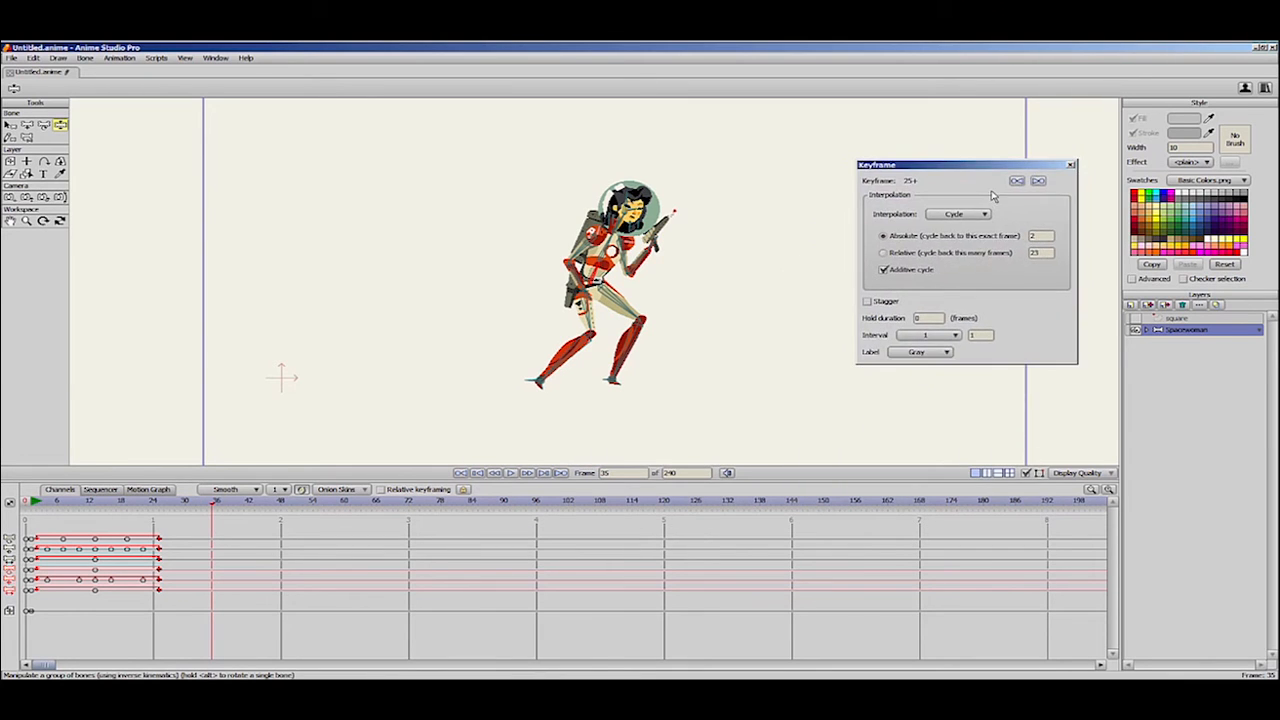
# Stretch the keyframes from frame 13 onward so the cycle ends at frame 46, and play the walk from the start.
pyautogui.click(445, 545)
pyautogui.click(34, 503)
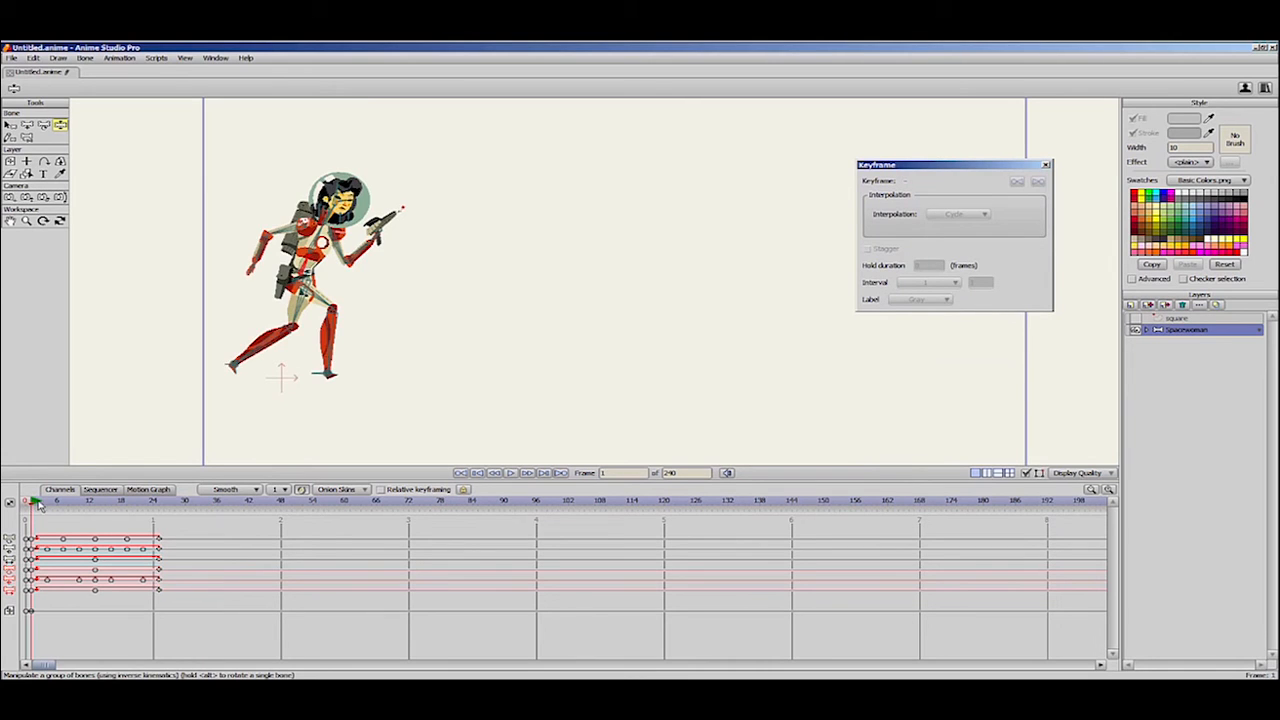
pyautogui.moveTo(40, 511); pyautogui.dragTo(118, 527)
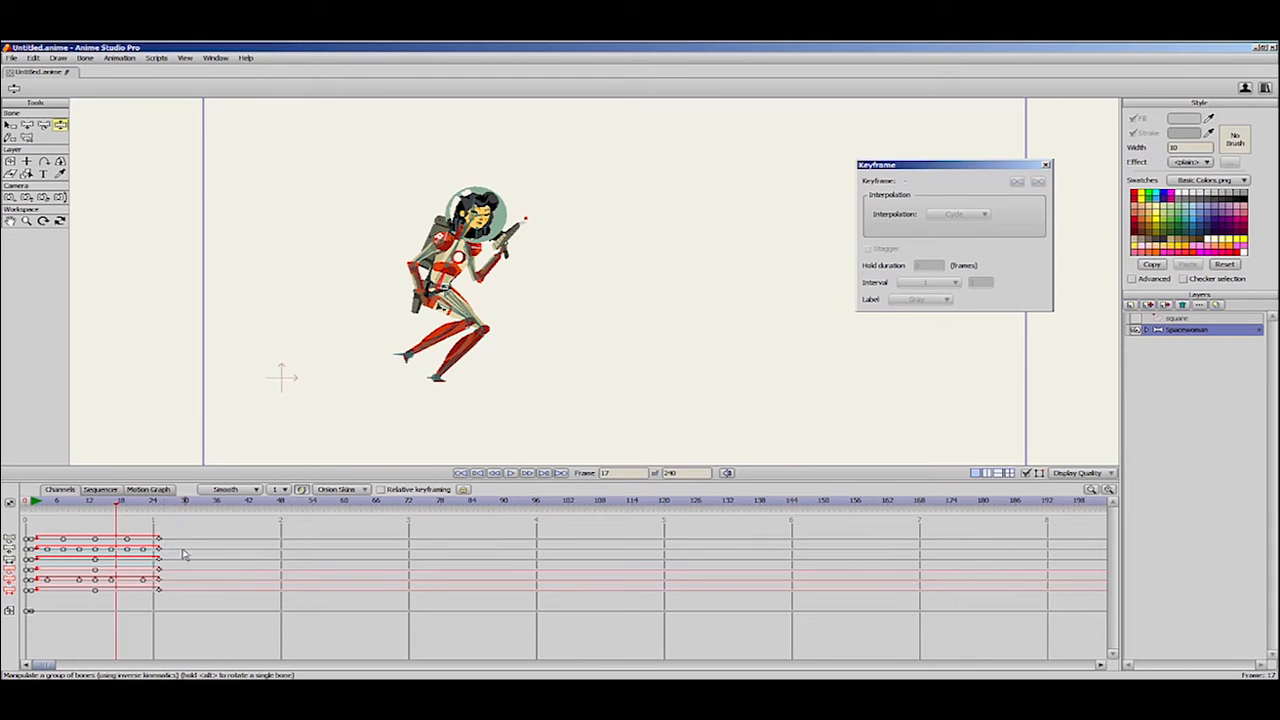
pyautogui.moveTo(152, 570); pyautogui.dragTo(96, 607)
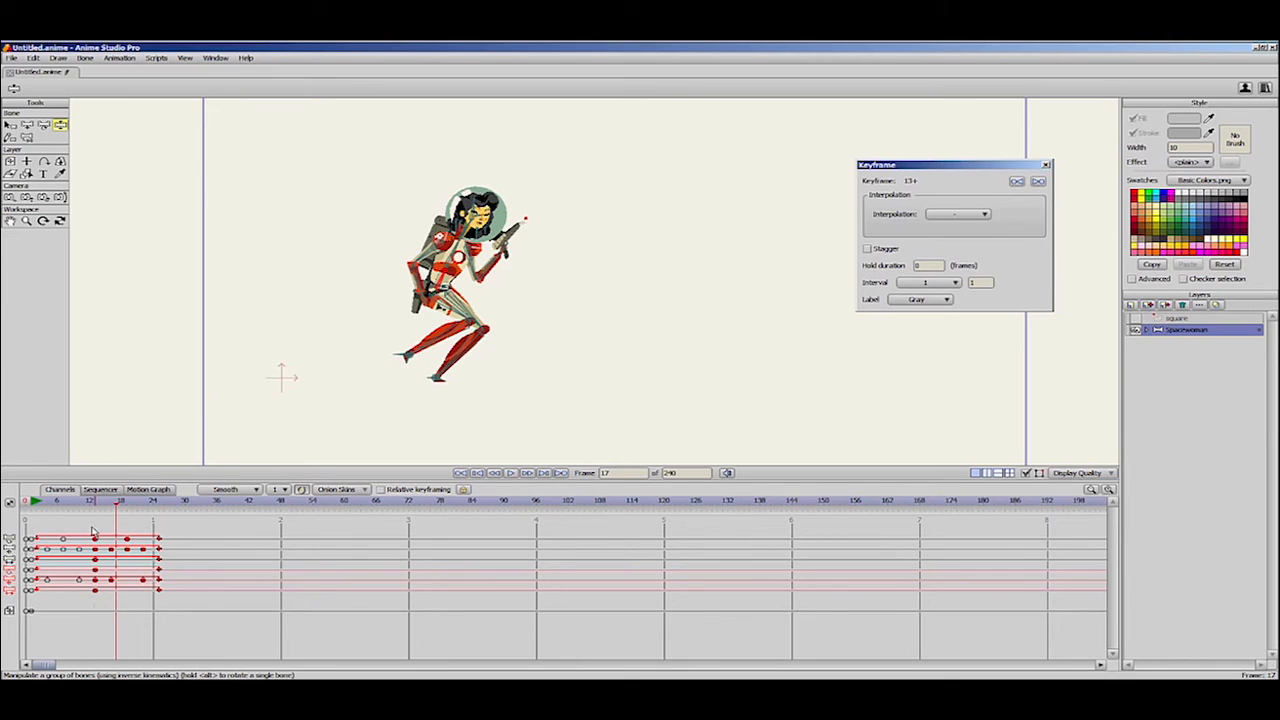
pyautogui.moveTo(92, 531); pyautogui.dragTo(162, 606)
pyautogui.moveTo(158, 541); pyautogui.dragTo(270, 543)
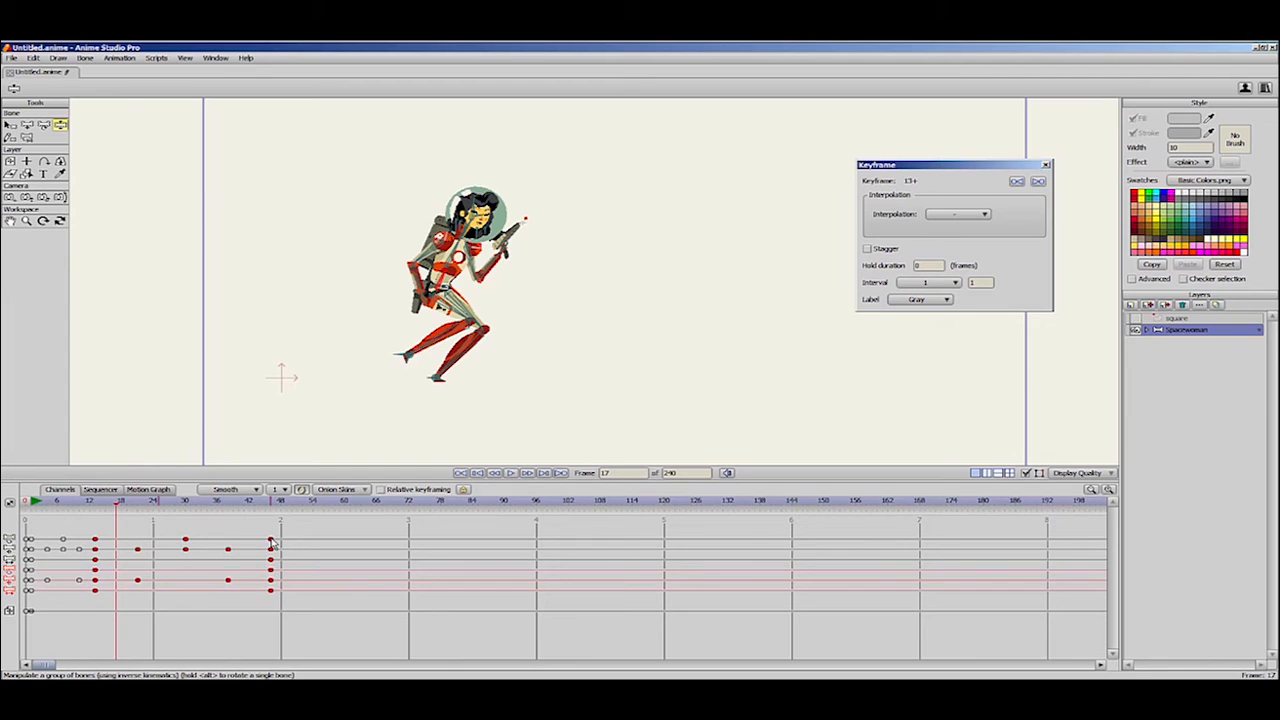
pyautogui.click(31, 503)
pyautogui.press('space')
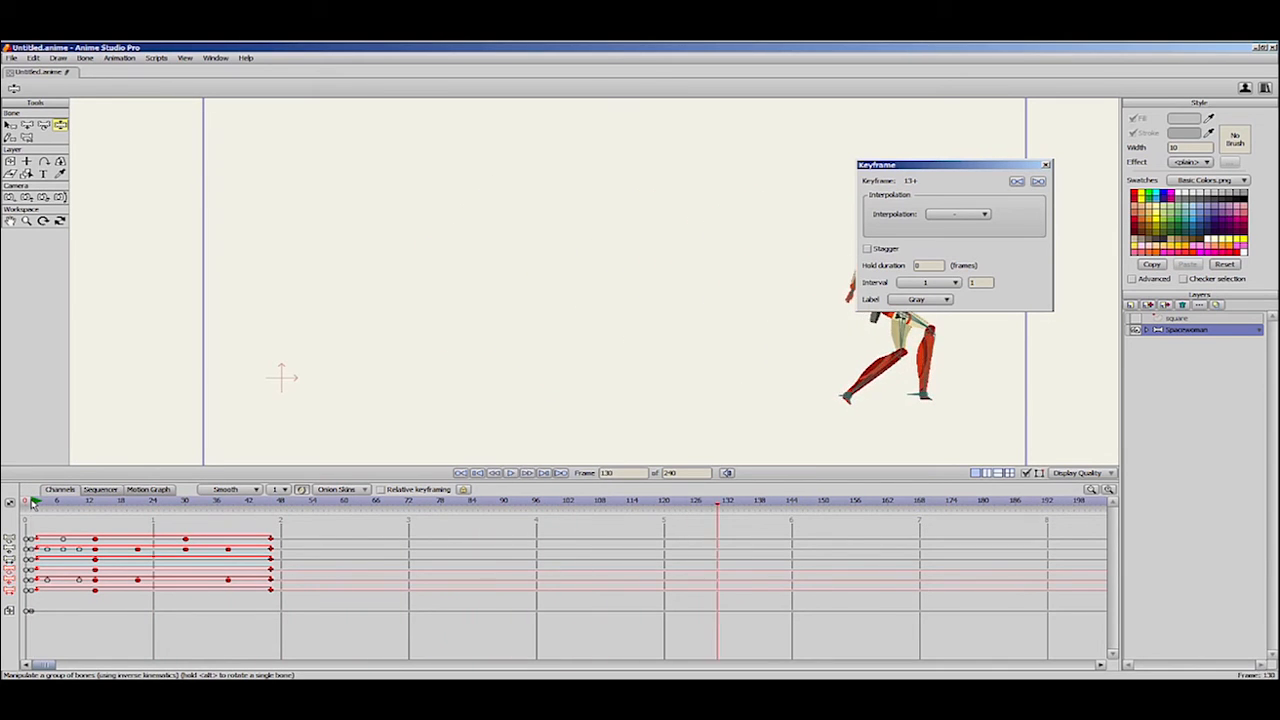
# Remove the body's down and up keyframes and retime the second half of the walk to run from frame 22 to frame 35.
pyautogui.moveTo(1003, 160); pyautogui.dragTo(1097, 252)
pyautogui.press('Delete')
pyautogui.moveTo(287, 523); pyautogui.dragTo(212, 552)
pyautogui.click(240, 545)
pyautogui.moveTo(85, 530); pyautogui.dragTo(192, 598)
pyautogui.moveTo(227, 526); pyautogui.dragTo(145, 593)
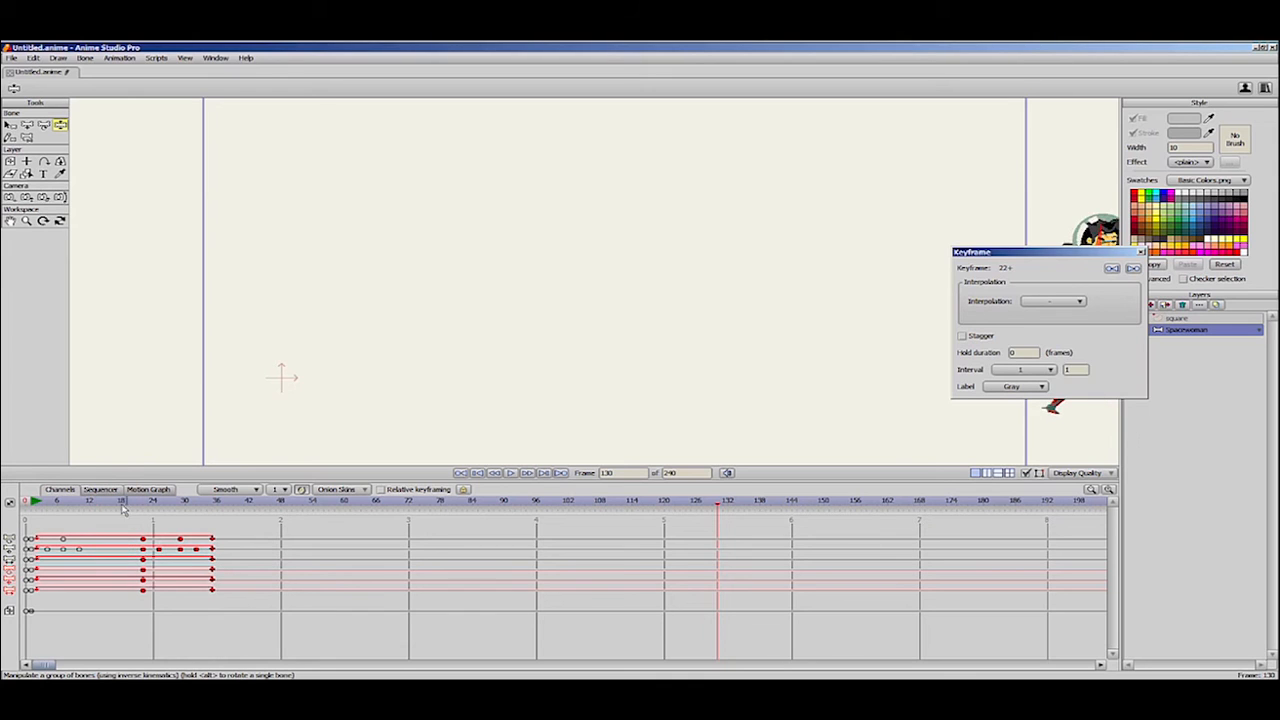
# Paste the contact pose keyframes from frame 22 at frame 14 to create a hold between those frames.
pyautogui.moveTo(120, 507); pyautogui.dragTo(100, 507)
pyautogui.moveTo(128, 530); pyautogui.dragTo(148, 601)
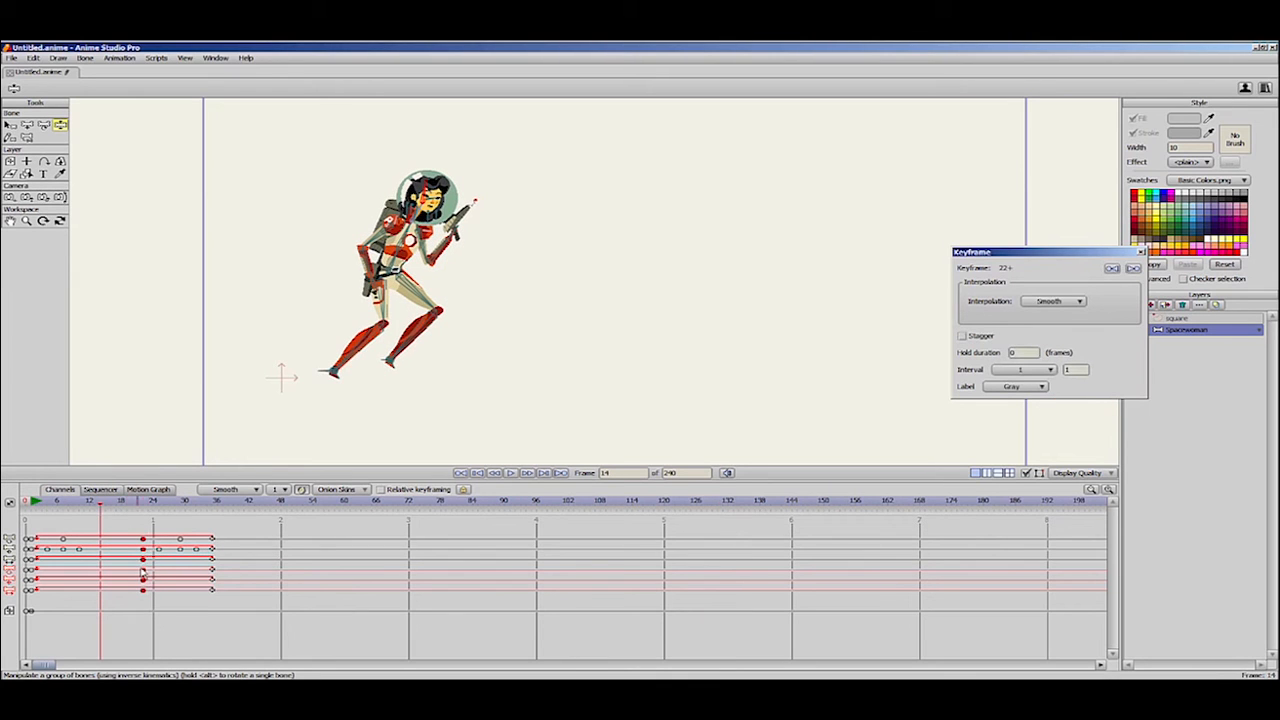
pyautogui.hotkey('ctrl', 'v')
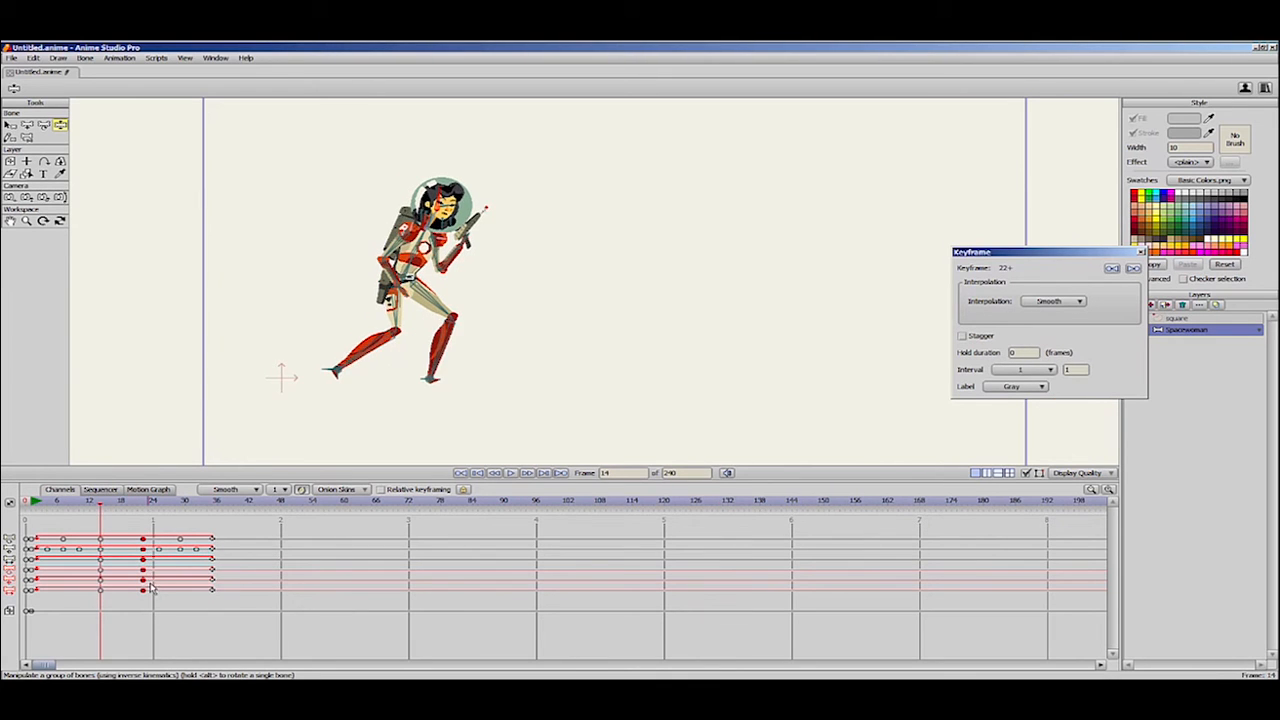
pyautogui.click(99, 602)
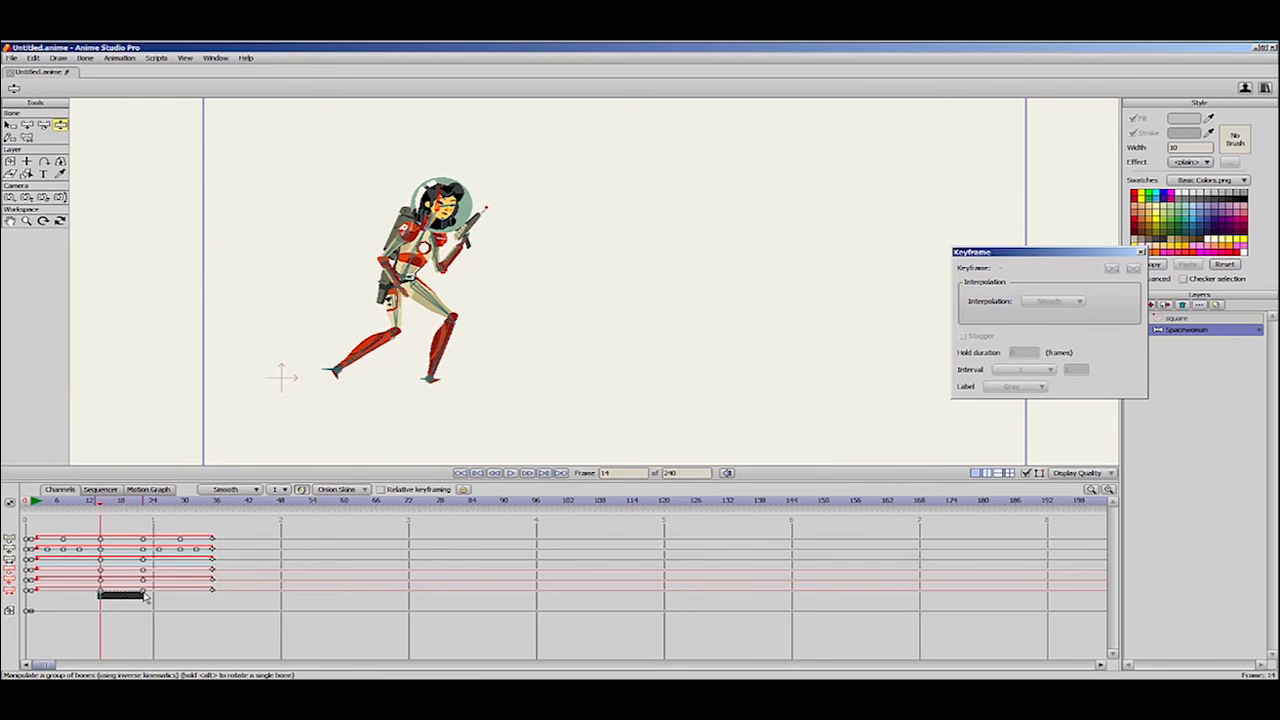
pyautogui.moveTo(146, 593); pyautogui.dragTo(146, 538)
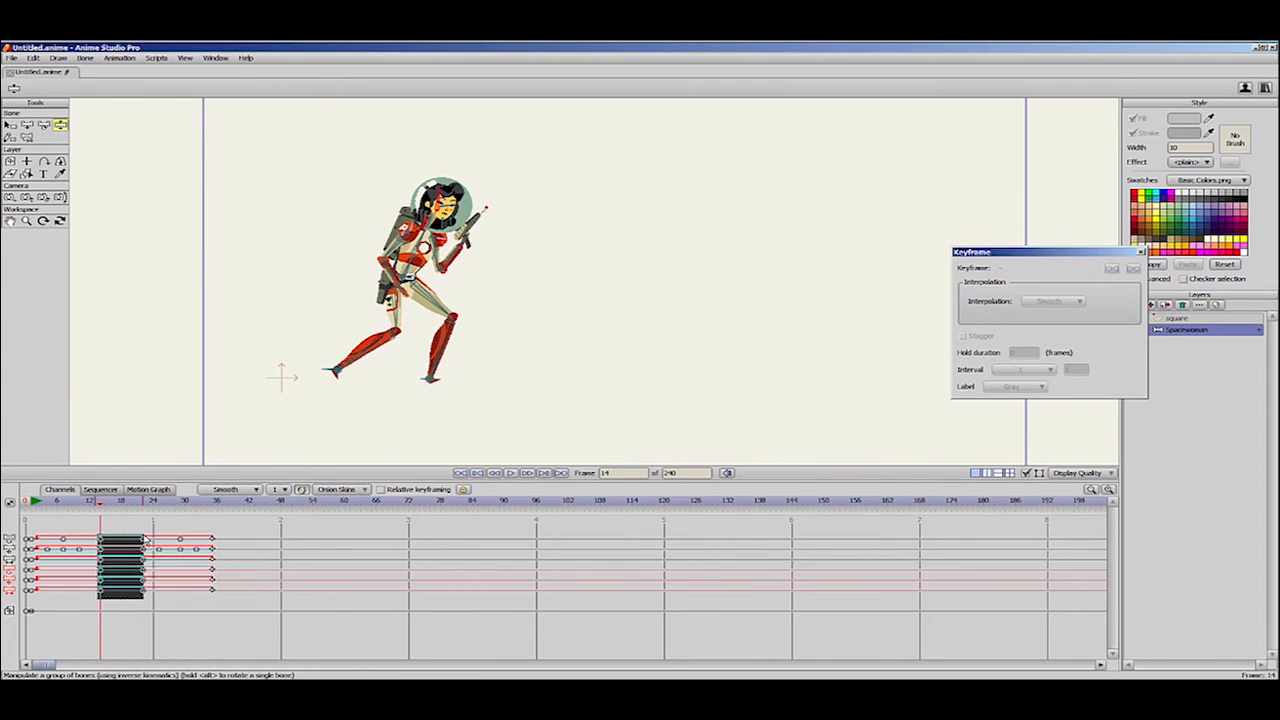
pyautogui.moveTo(41, 505); pyautogui.dragTo(70, 524)
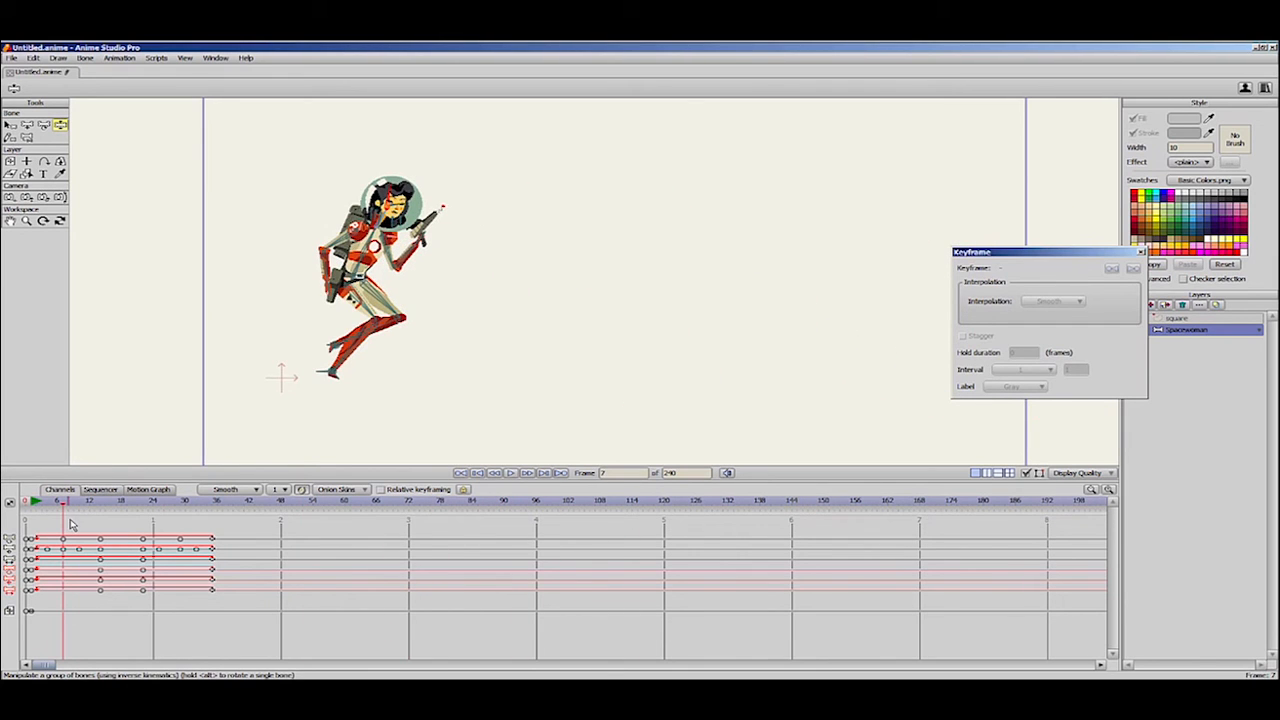
# Shift the walk keyframes after frame 1 eight frames later and copy the frame 1 contact pose to frame 8.
pyautogui.moveTo(45, 503); pyautogui.dragTo(140, 572)
pyautogui.moveTo(232, 526); pyautogui.dragTo(145, 594)
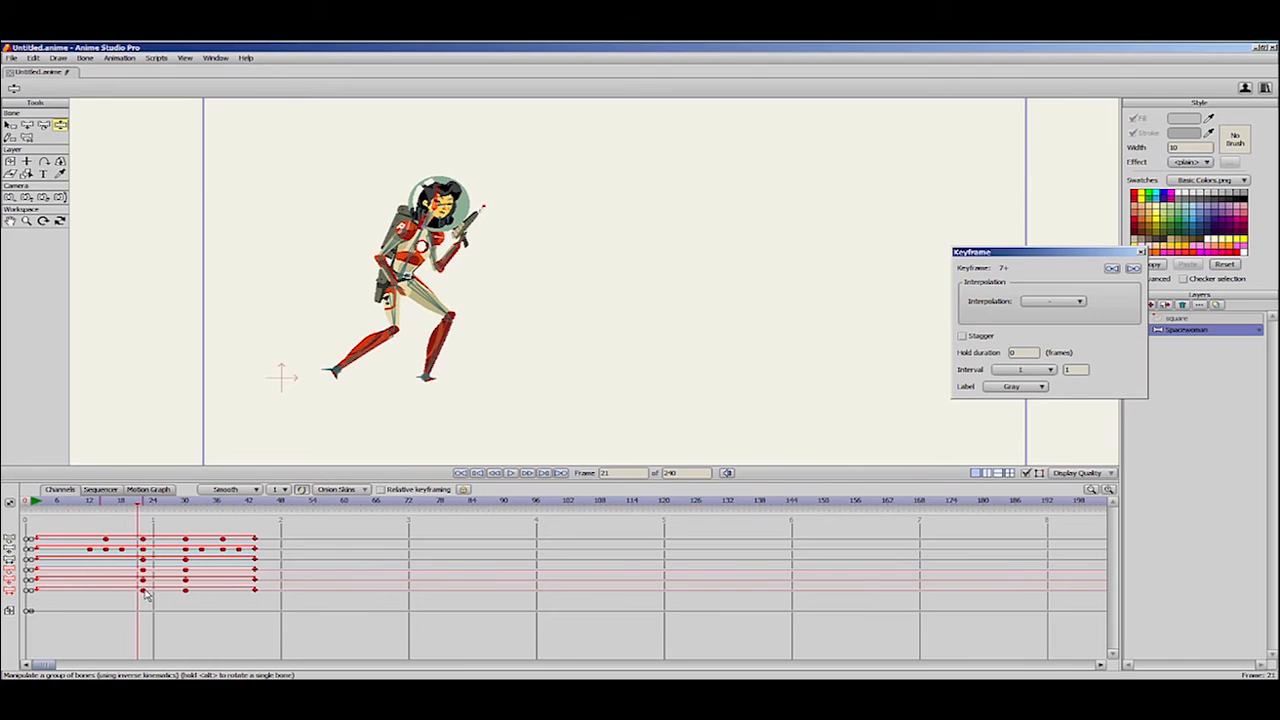
pyautogui.click(68, 503)
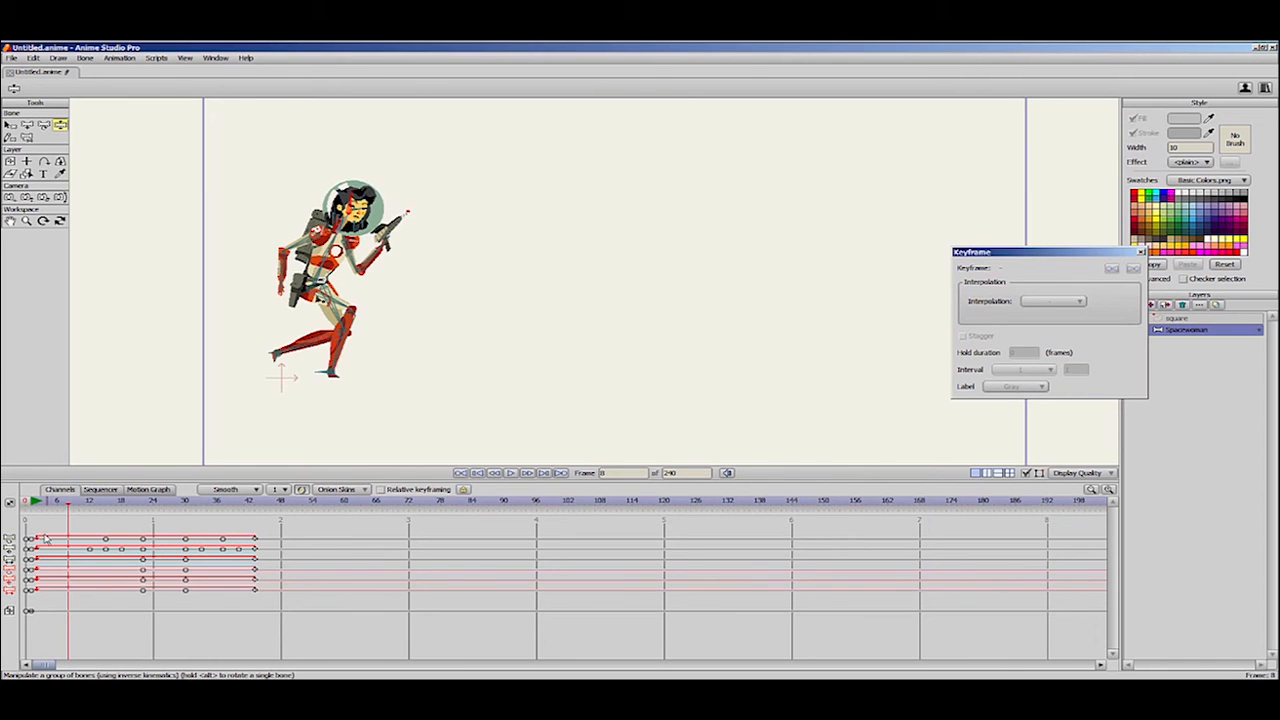
pyautogui.moveTo(45, 538); pyautogui.dragTo(33, 594)
pyautogui.hotkey('ctrl', 'c')
pyautogui.hotkey('ctrl', 'v')
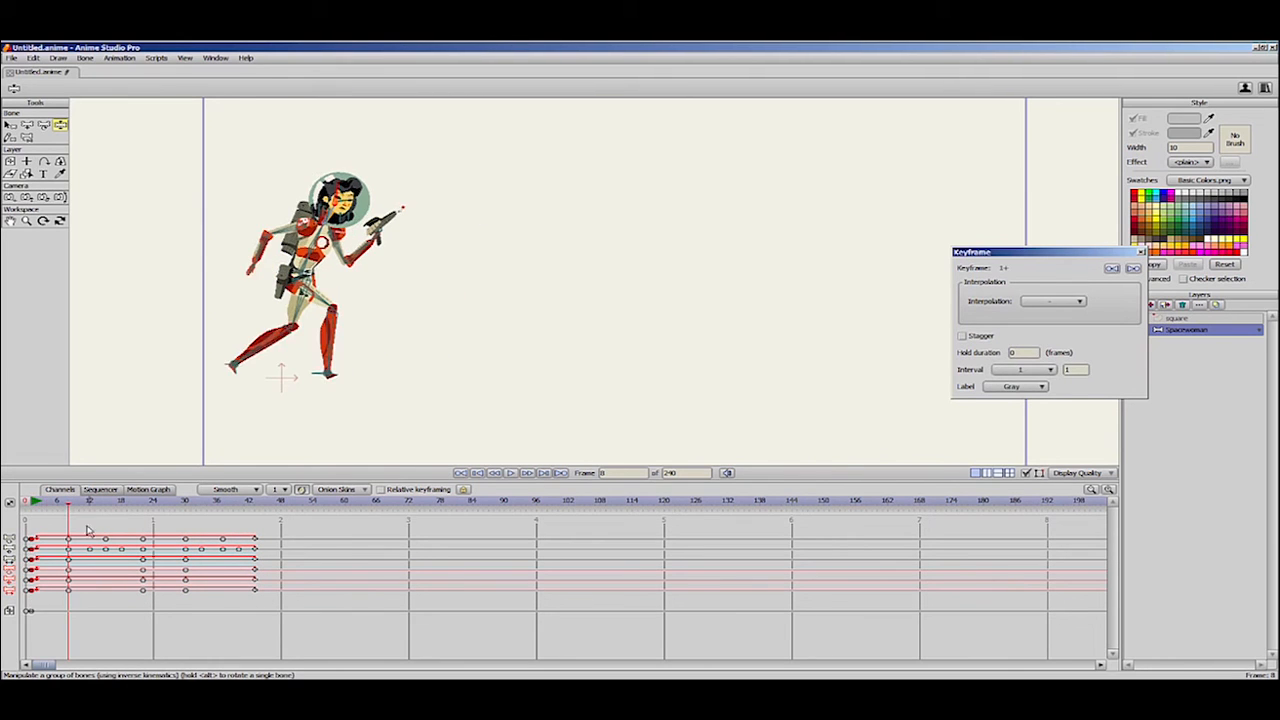
# Move the keyframes from frame 8 onward two frames later, and lower the body slightly at frames 5 and 28.
pyautogui.click(54, 504)
pyautogui.moveTo(52, 534); pyautogui.dragTo(279, 631)
pyautogui.moveTo(249, 541); pyautogui.dragTo(260, 541)
pyautogui.moveTo(307, 268); pyautogui.dragTo(308, 283)
pyautogui.click(175, 504)
pyautogui.moveTo(407, 269); pyautogui.dragTo(404, 279)
# Add keyframes on the bone channels at frame 98 to fix the pose there.
pyautogui.moveTo(38, 507); pyautogui.dragTo(550, 535)
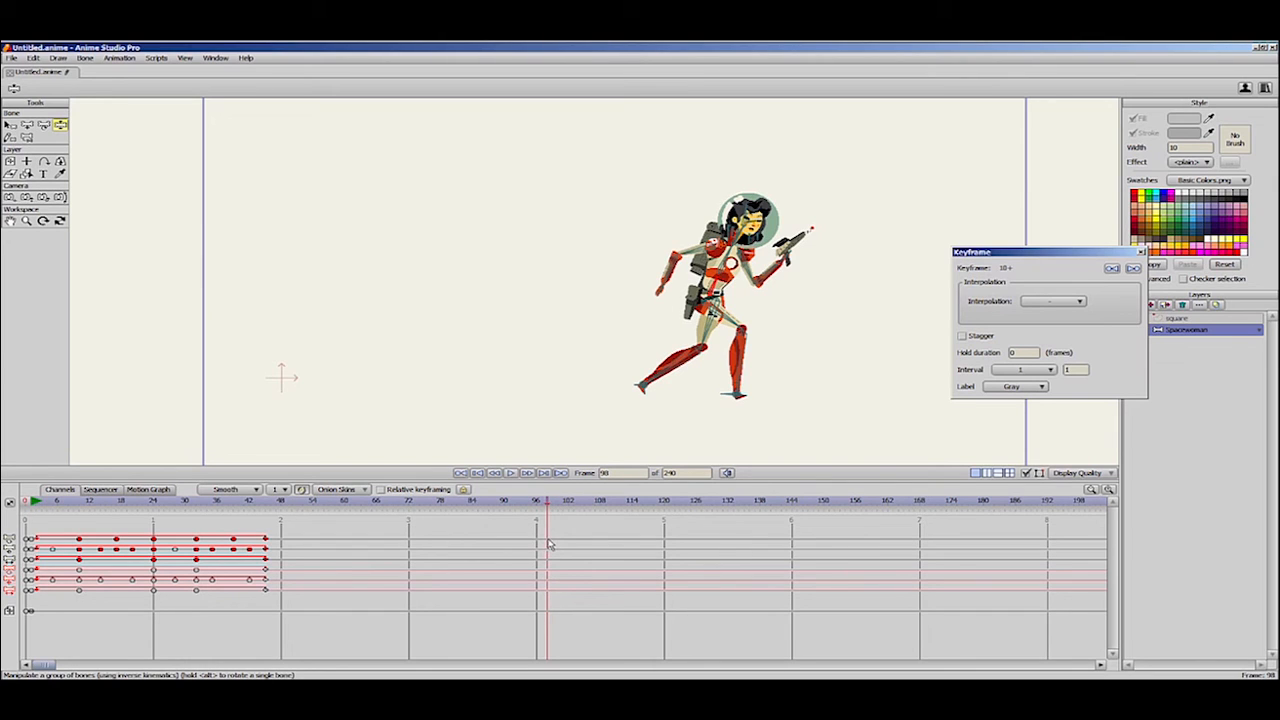
pyautogui.click(547, 542)
pyautogui.click(547, 550)
pyautogui.click(547, 560)
# At frame 106, shift the body and swing the trailing foot forward, adjust both, and scrub back to frame 49.
pyautogui.moveTo(547, 504); pyautogui.dragTo(593, 510)
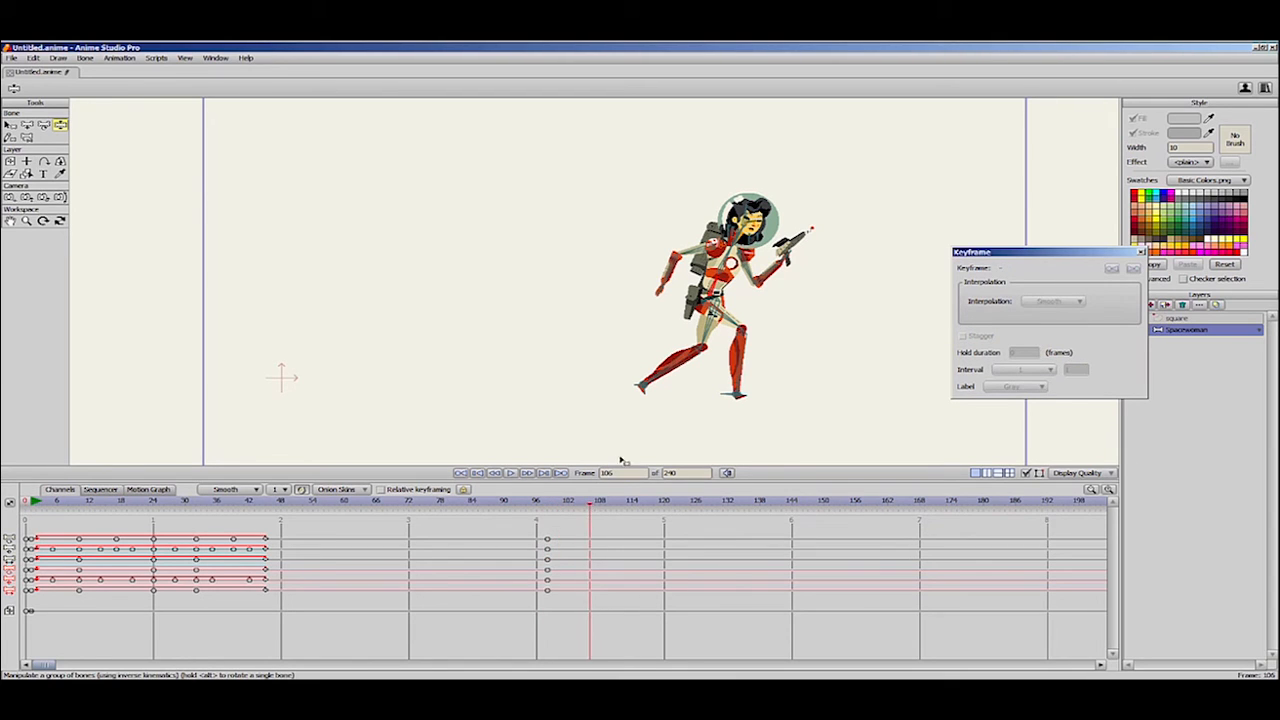
pyautogui.moveTo(720, 278); pyautogui.dragTo(739, 272)
pyautogui.moveTo(636, 386); pyautogui.dragTo(758, 382)
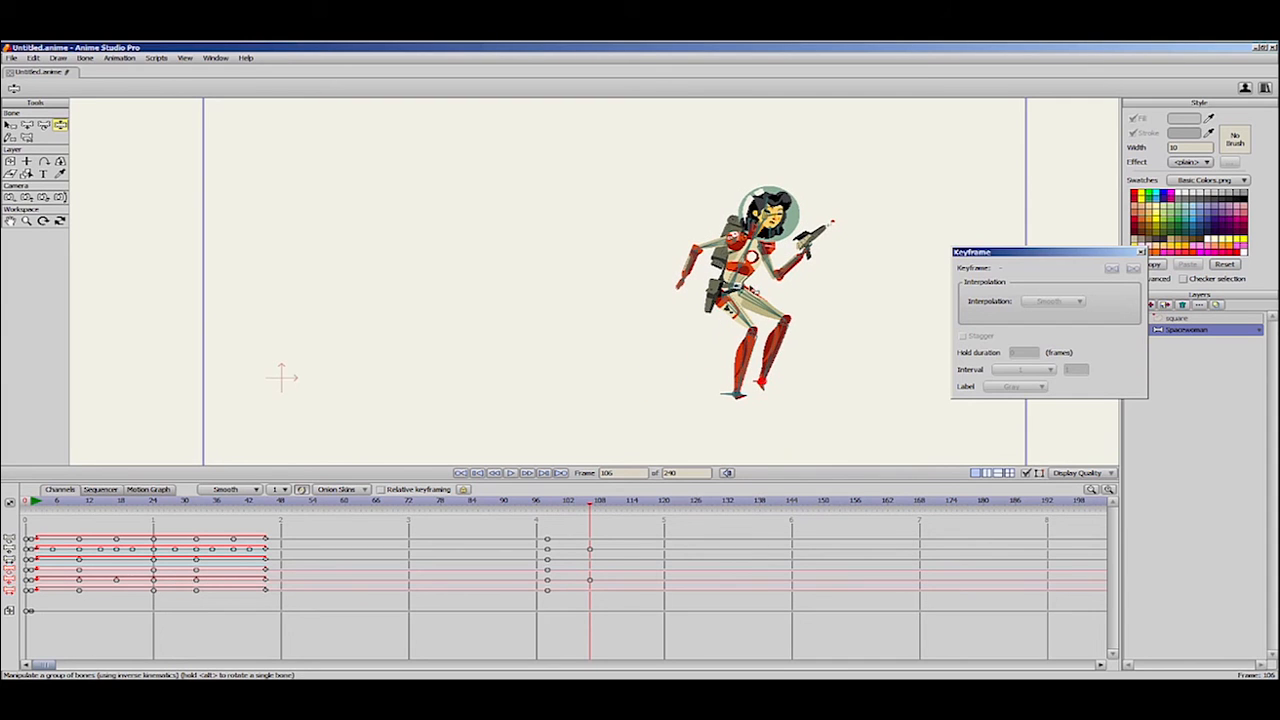
pyautogui.moveTo(743, 283); pyautogui.dragTo(762, 276)
pyautogui.moveTo(760, 382)
pyautogui.mouseDown()
pyautogui.moveTo(778, 397)
pyautogui.moveTo(758, 388)
pyautogui.mouseUp()
pyautogui.moveTo(763, 270); pyautogui.dragTo(730, 277)
pyautogui.moveTo(540, 503); pyautogui.dragTo(284, 522)
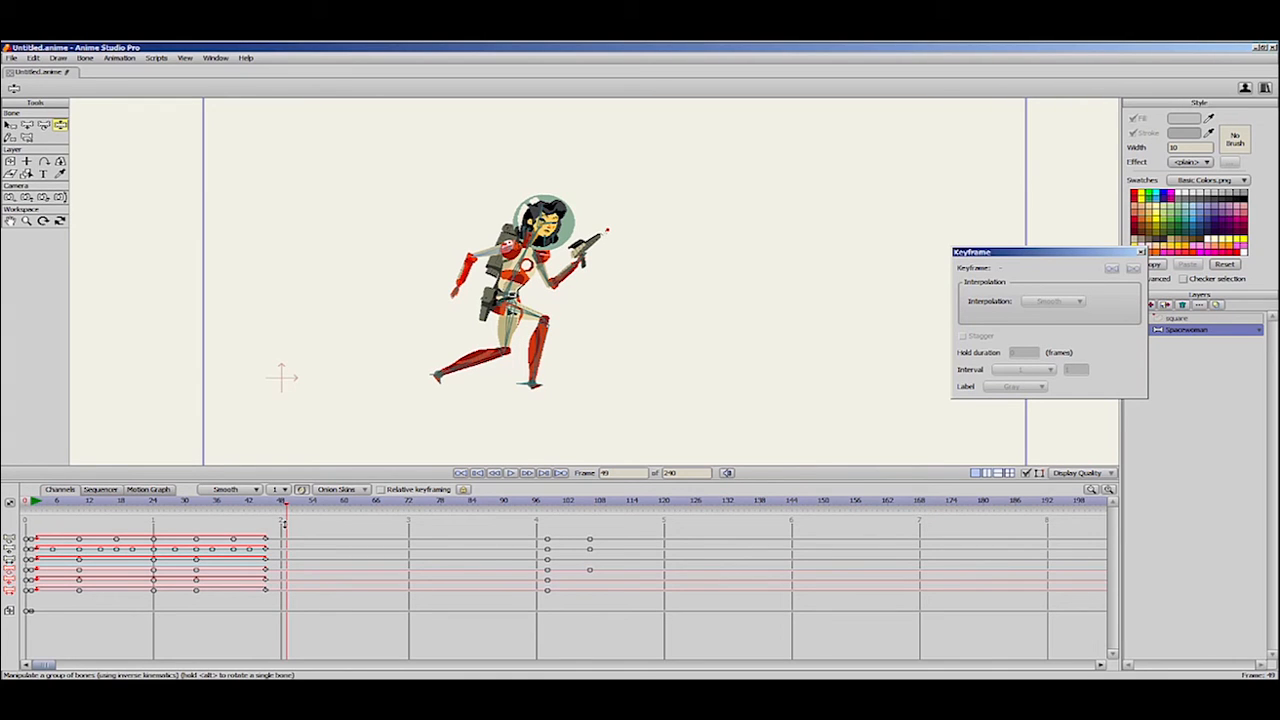
# Open the recent project file GIF_export_version3_07.anime.
pyautogui.click(14, 57)
pyautogui.moveTo(157, 110)
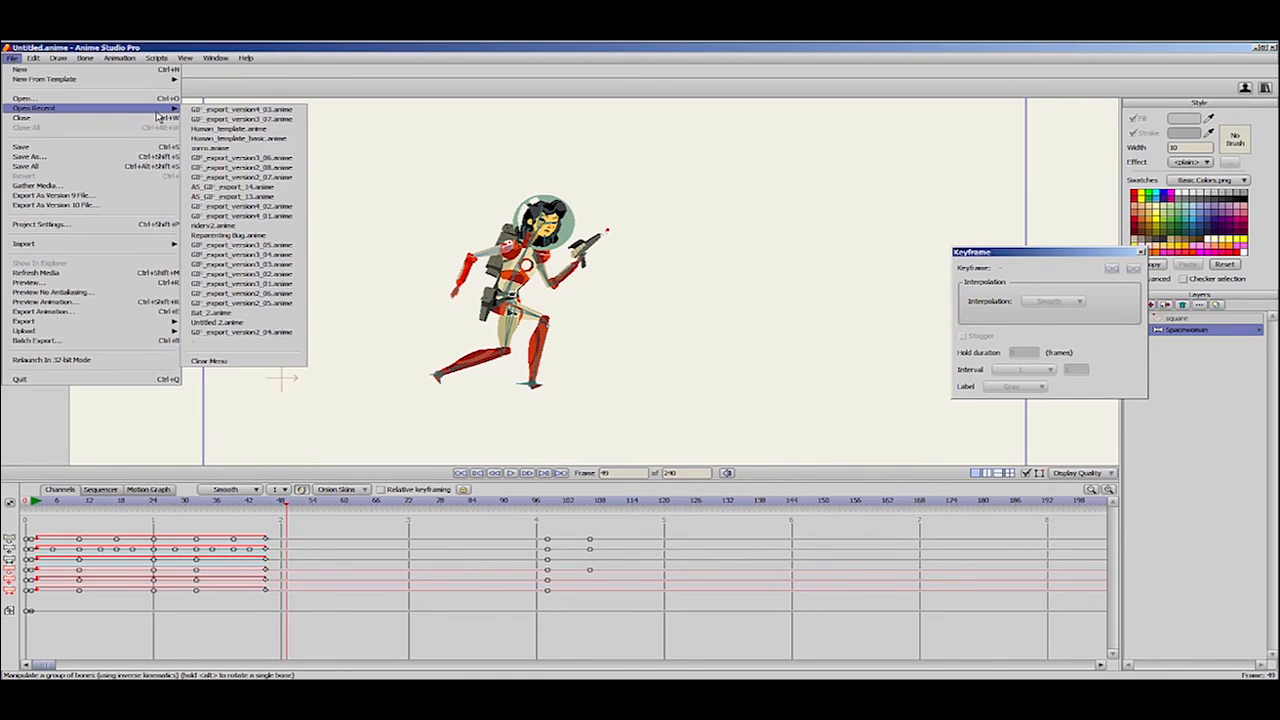
pyautogui.click(289, 119)
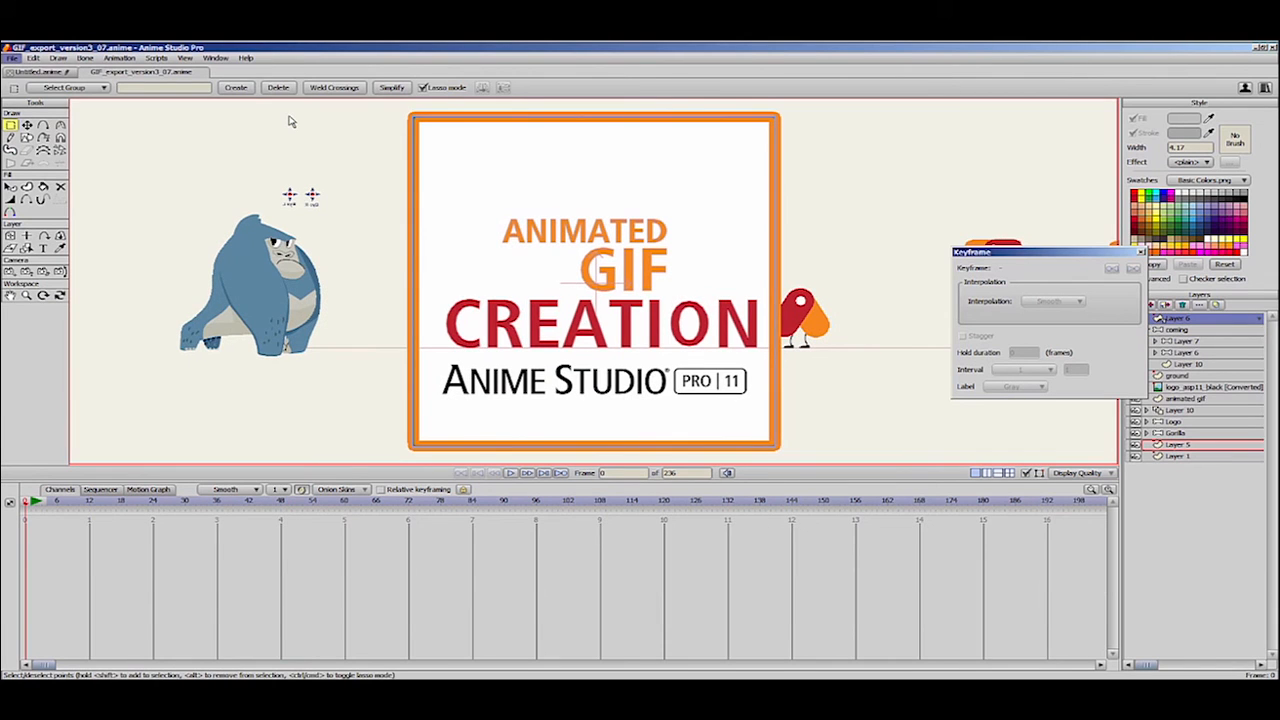
# Show only the Gorilla layer and scrub through its walk cycle to examine the keyframes.
pyautogui.click(36, 502)
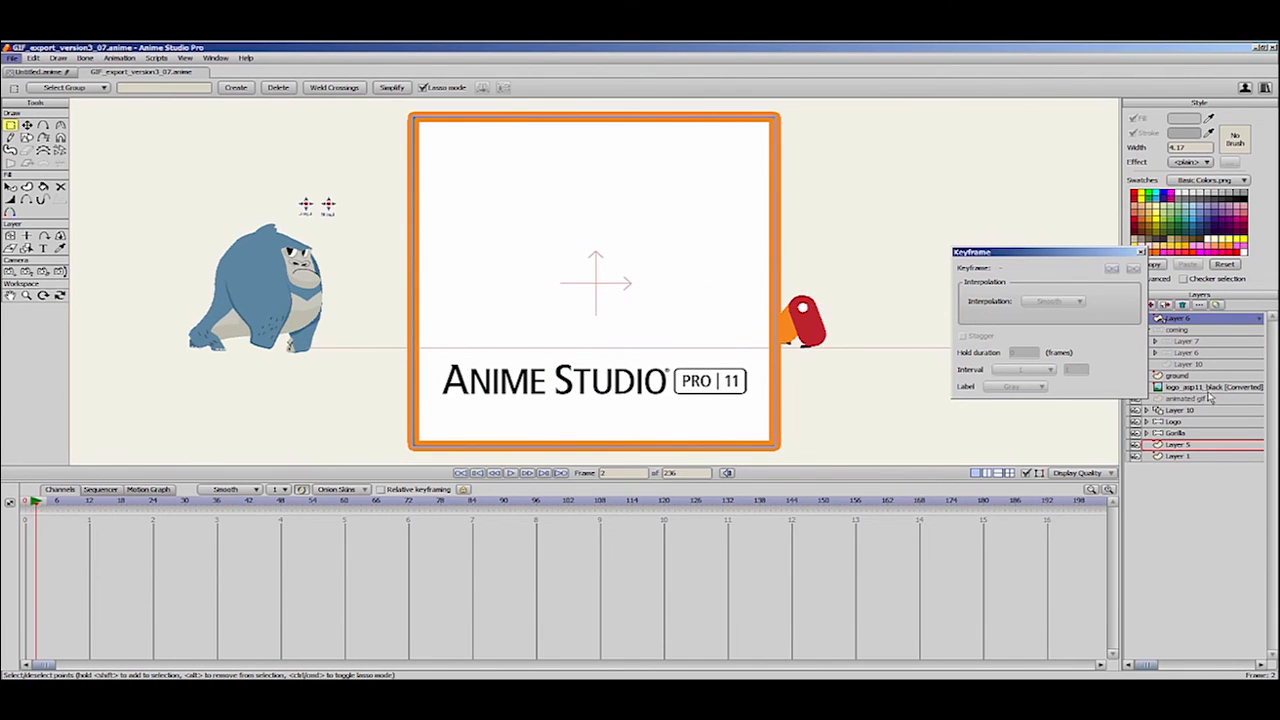
pyautogui.click(1190, 433)
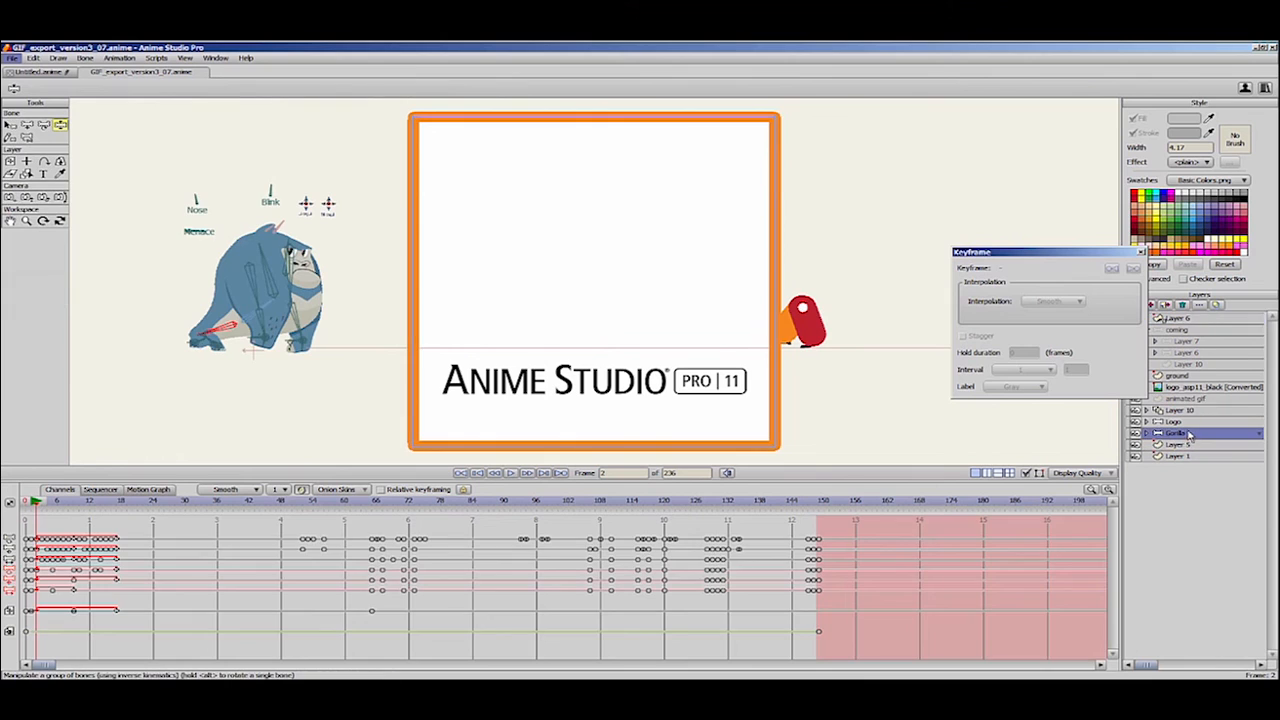
pyautogui.keyDown('alt'); pyautogui.click(1137, 434); pyautogui.keyUp('alt')
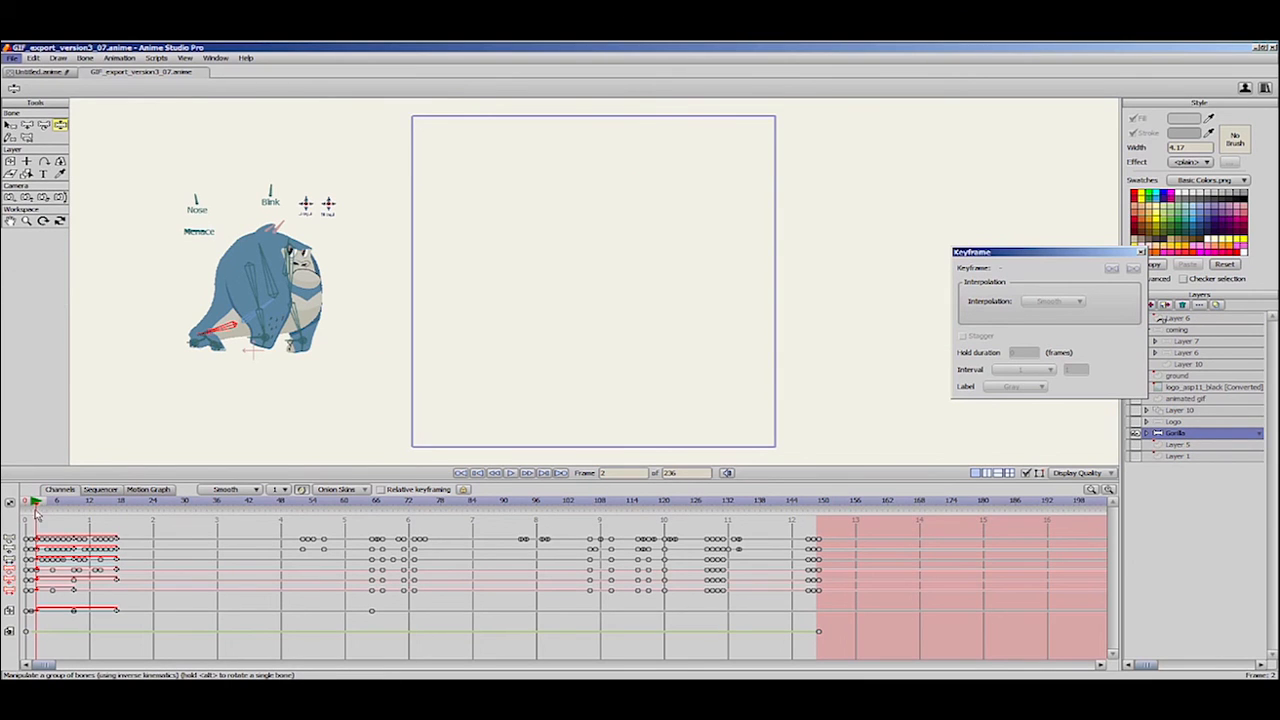
pyautogui.moveTo(56, 502); pyautogui.dragTo(170, 553)
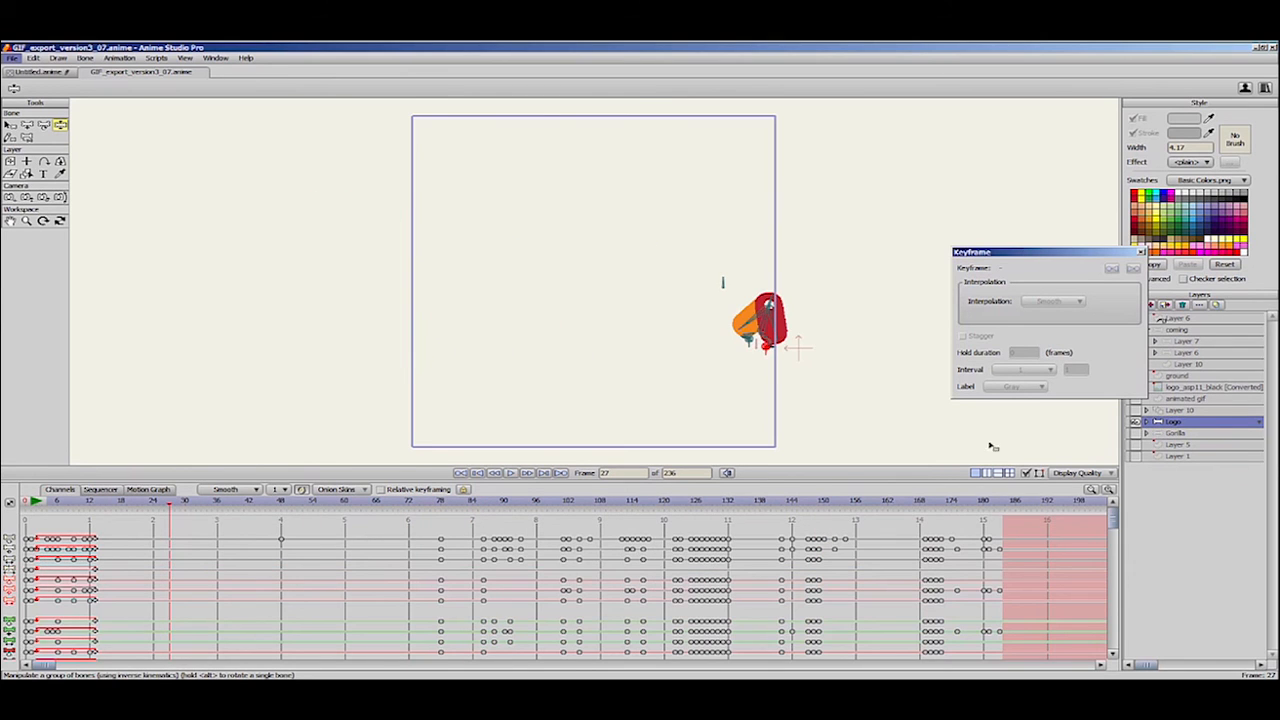
# Zoom in on the logo character without its bone overlay and scrub its walk cycle to examine the motion.
pyautogui.moveTo(768, 365); pyautogui.dragTo(648, 363)
pyautogui.scroll(4, 737, 360)
pyautogui.hotkey('ctrl', 'd')
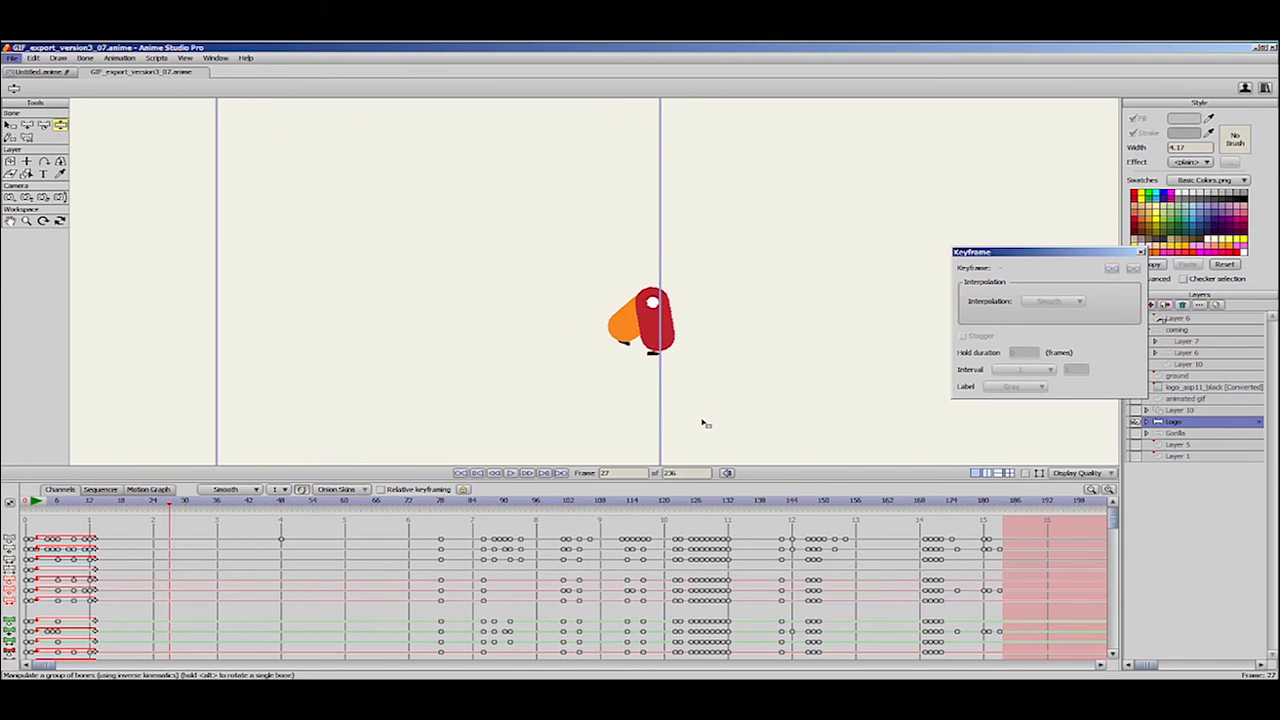
pyautogui.click(34, 502)
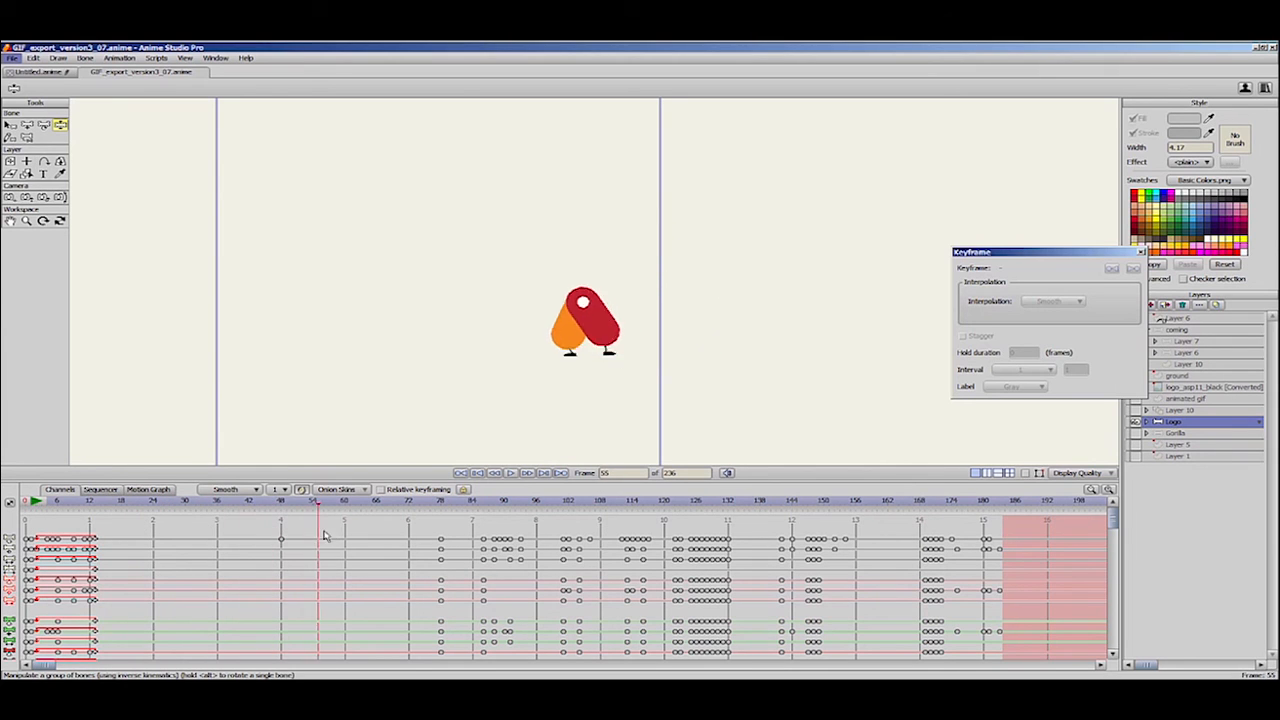
pyautogui.moveTo(393, 541); pyautogui.dragTo(38, 535)
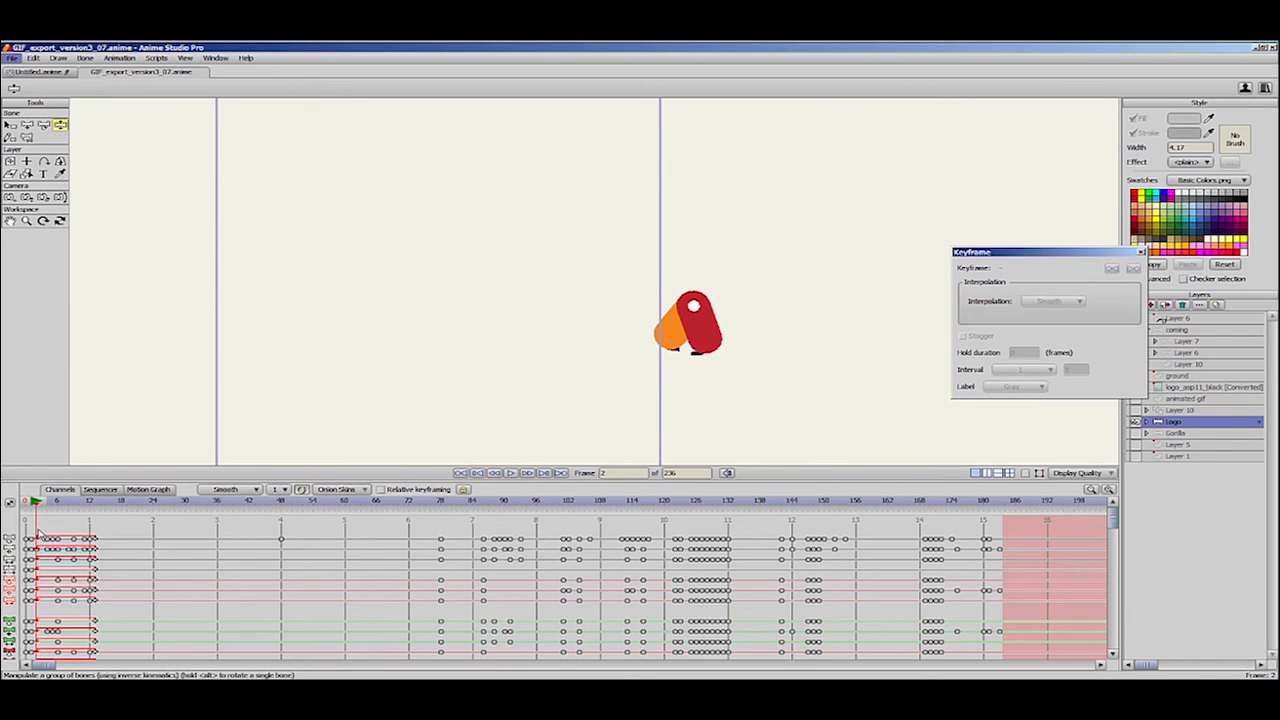
# In Untitled.anime, show the square layer instead of the Spacewoman and move it to about X -1.35, Y -0.54 at frame 1.
pyautogui.hotkey('ctrl', 'n')
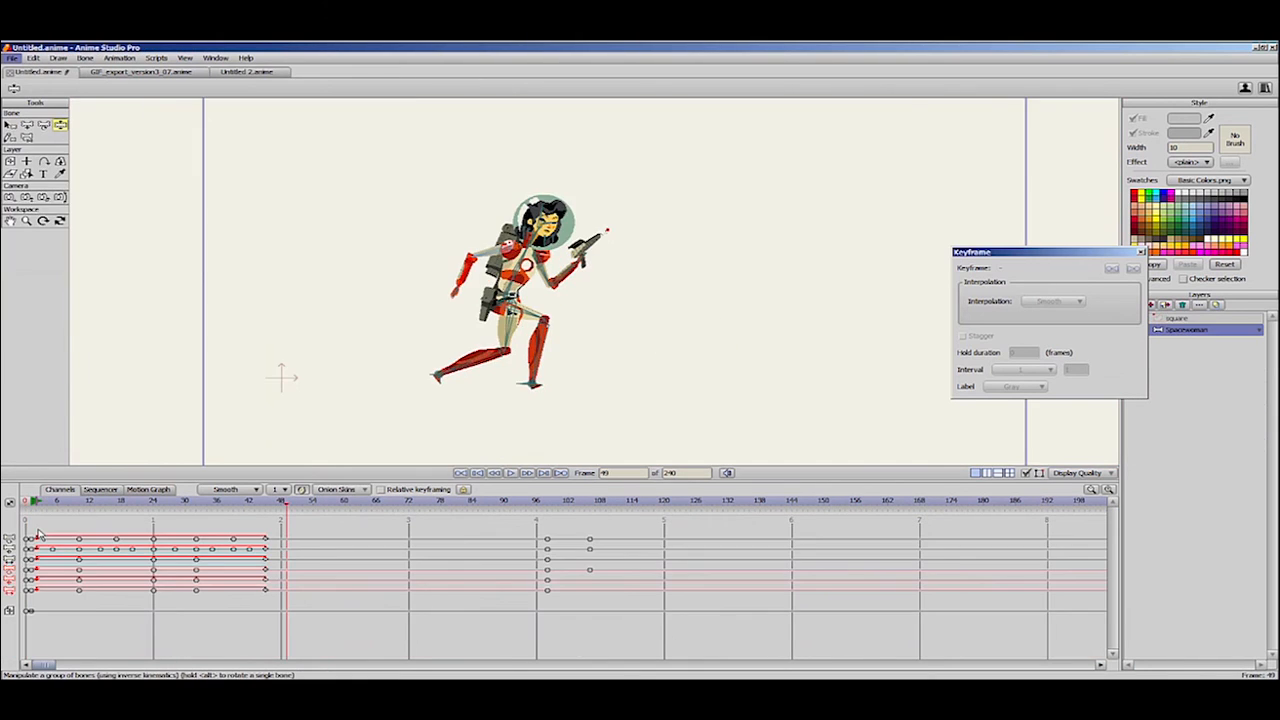
pyautogui.click(32, 503)
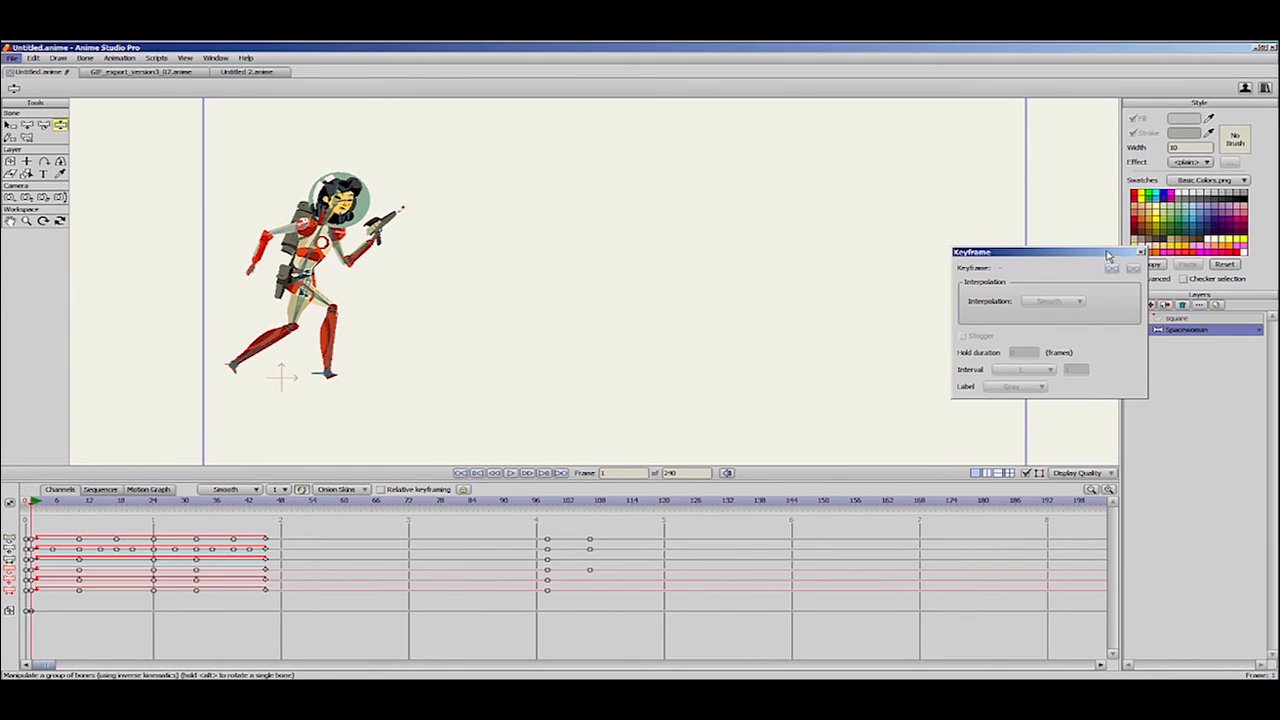
pyautogui.moveTo(1108, 257); pyautogui.dragTo(990, 273)
pyautogui.click(1186, 319)
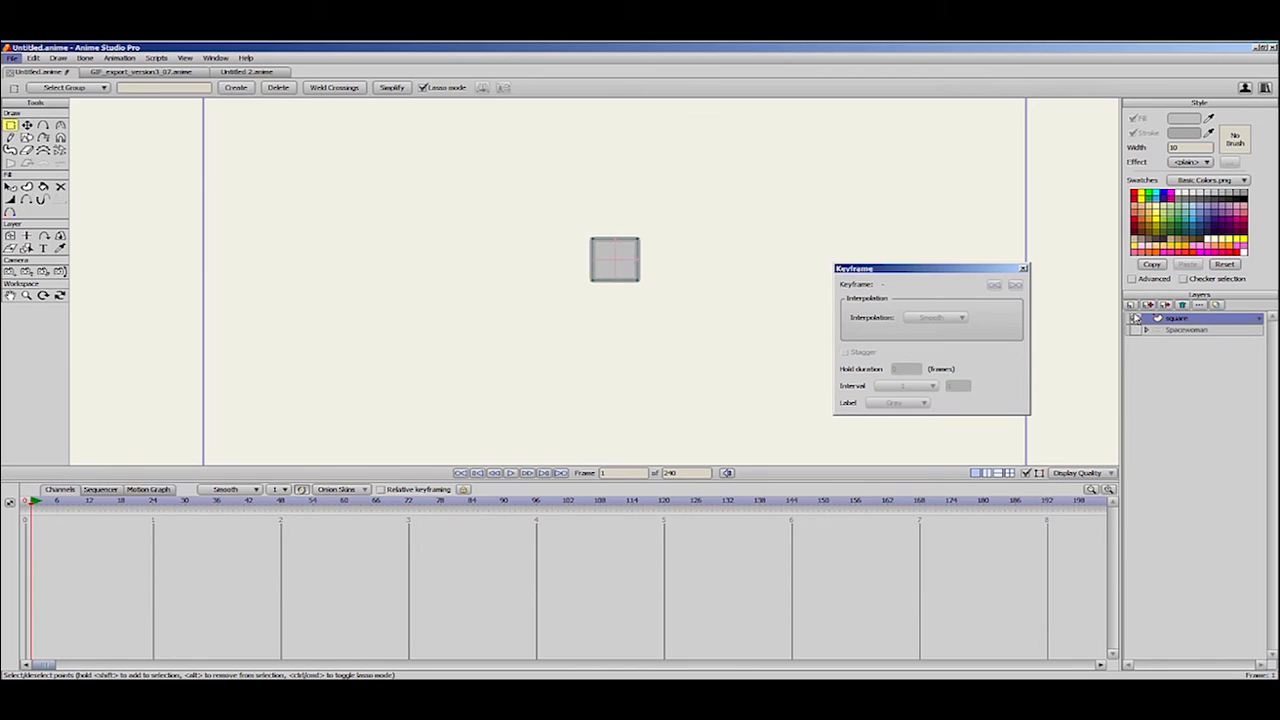
pyautogui.click(10, 235)
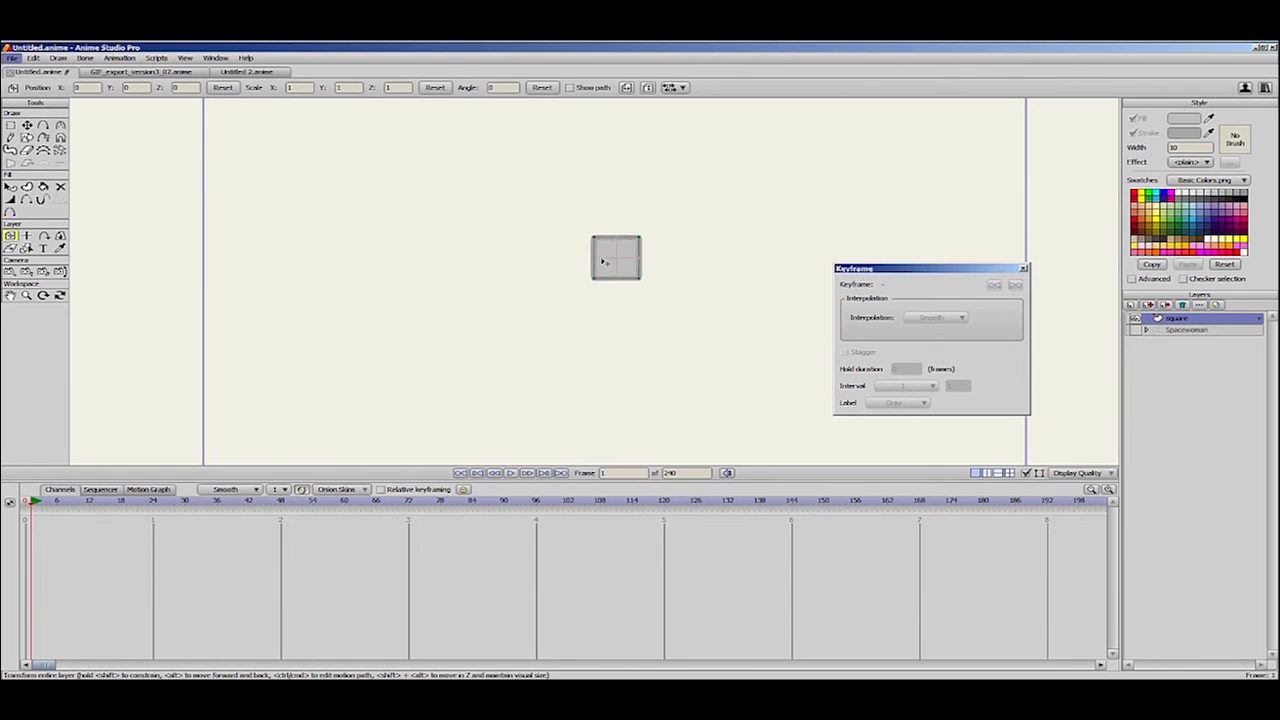
pyautogui.moveTo(612, 259); pyautogui.dragTo(306, 377)
# Keyframe the square at about X -0.81, Y -0.17 on frame 12, and raise it at frame 6 to arc its path.
pyautogui.moveTo(36, 506); pyautogui.dragTo(90, 530)
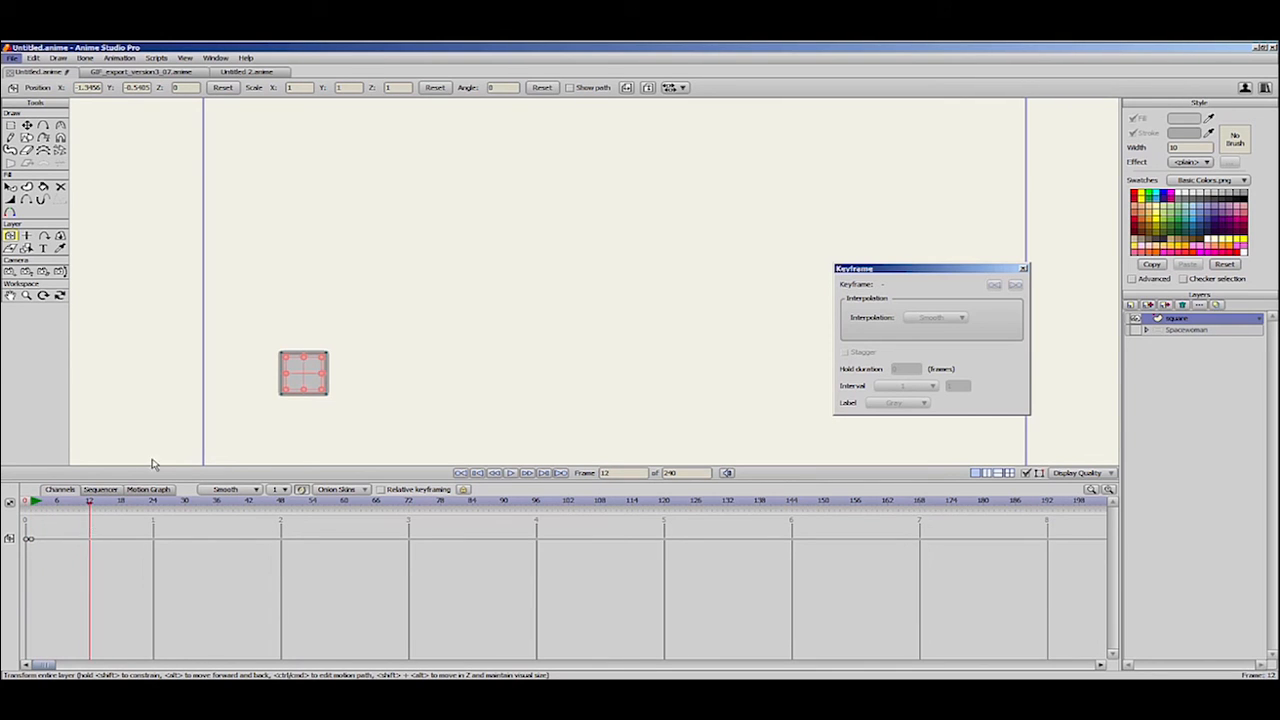
pyautogui.moveTo(376, 311); pyautogui.dragTo(463, 275)
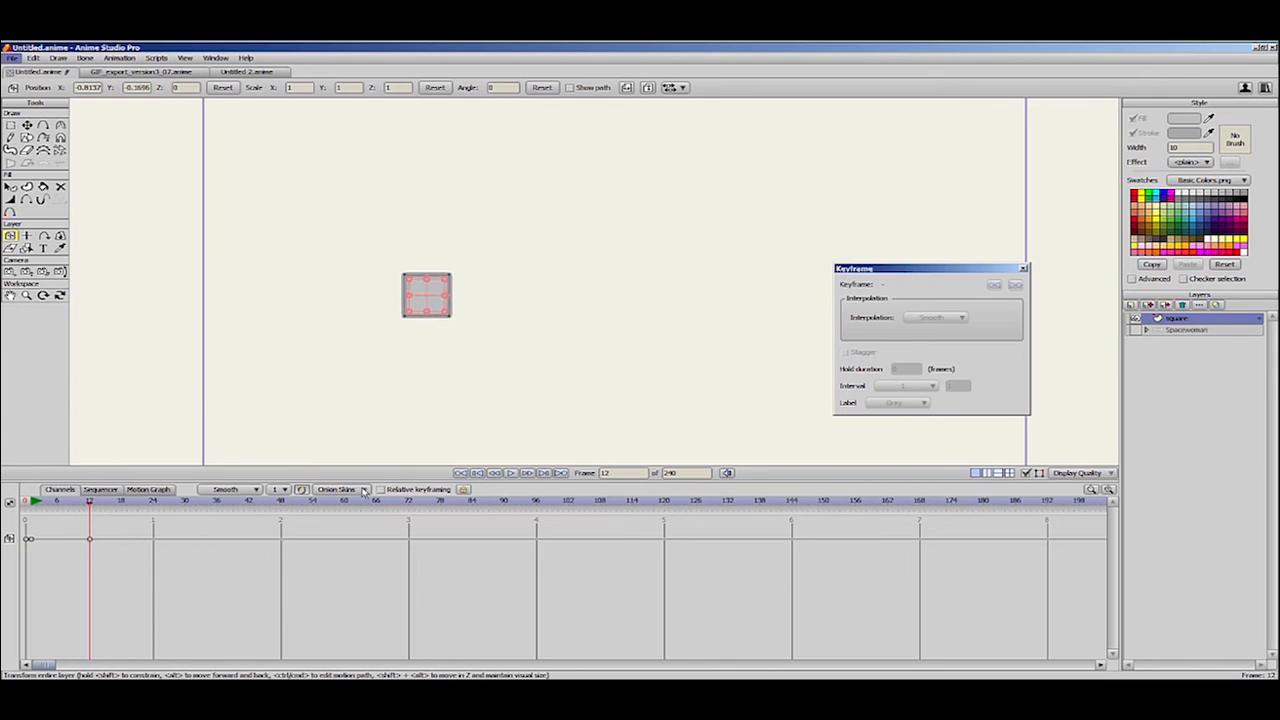
pyautogui.click(80, 505)
pyautogui.moveTo(80, 505)
pyautogui.mouseDown()
pyautogui.moveTo(35, 524)
pyautogui.moveTo(60, 519)
pyautogui.mouseUp()
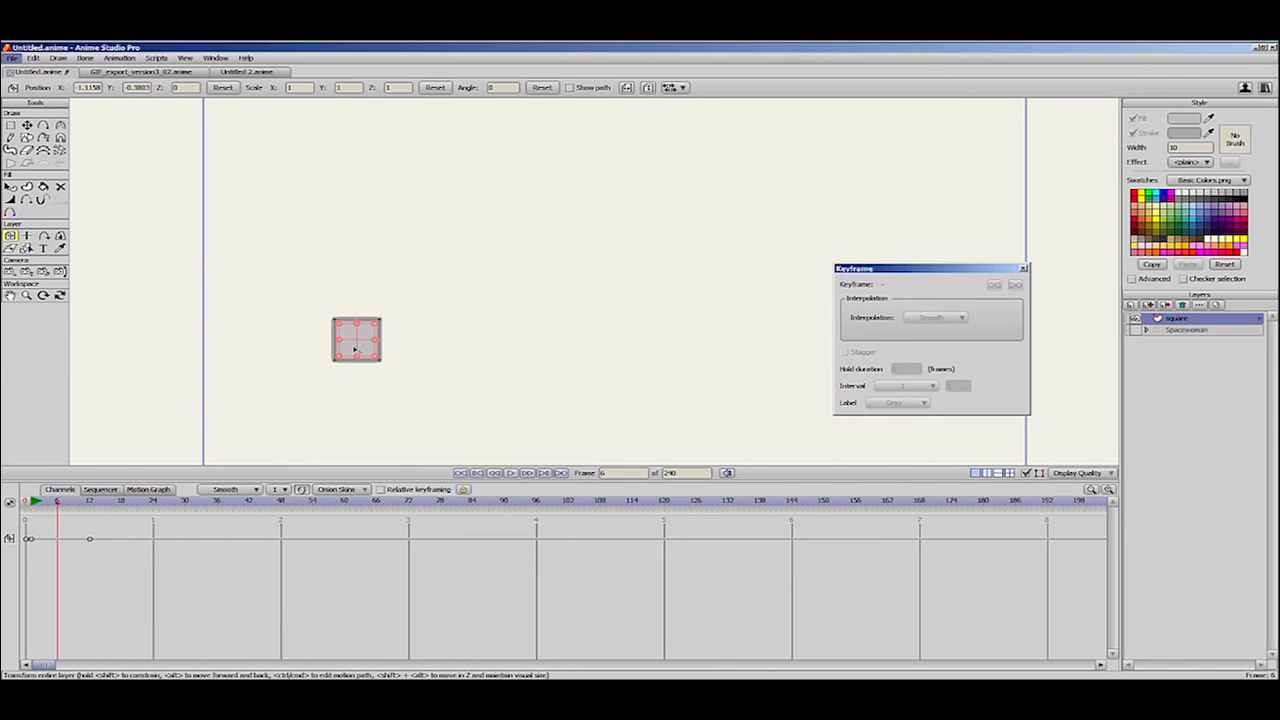
pyautogui.moveTo(355, 350); pyautogui.dragTo(345, 244)
# Keyframe the square's rotation: tilted counterclockwise at frame 4, reset at frame 1, and turned to -90 degrees at frame 12.
pyautogui.moveTo(26, 502)
pyautogui.mouseDown()
pyautogui.moveTo(116, 534)
pyautogui.moveTo(58, 520)
pyautogui.moveTo(73, 512)
pyautogui.moveTo(82, 519)
pyautogui.moveTo(36, 540)
pyautogui.moveTo(96, 540)
pyautogui.moveTo(29, 543)
pyautogui.moveTo(88, 549)
pyautogui.moveTo(46, 557)
pyautogui.mouseUp()
pyautogui.moveTo(358, 282); pyautogui.dragTo(357, 286)
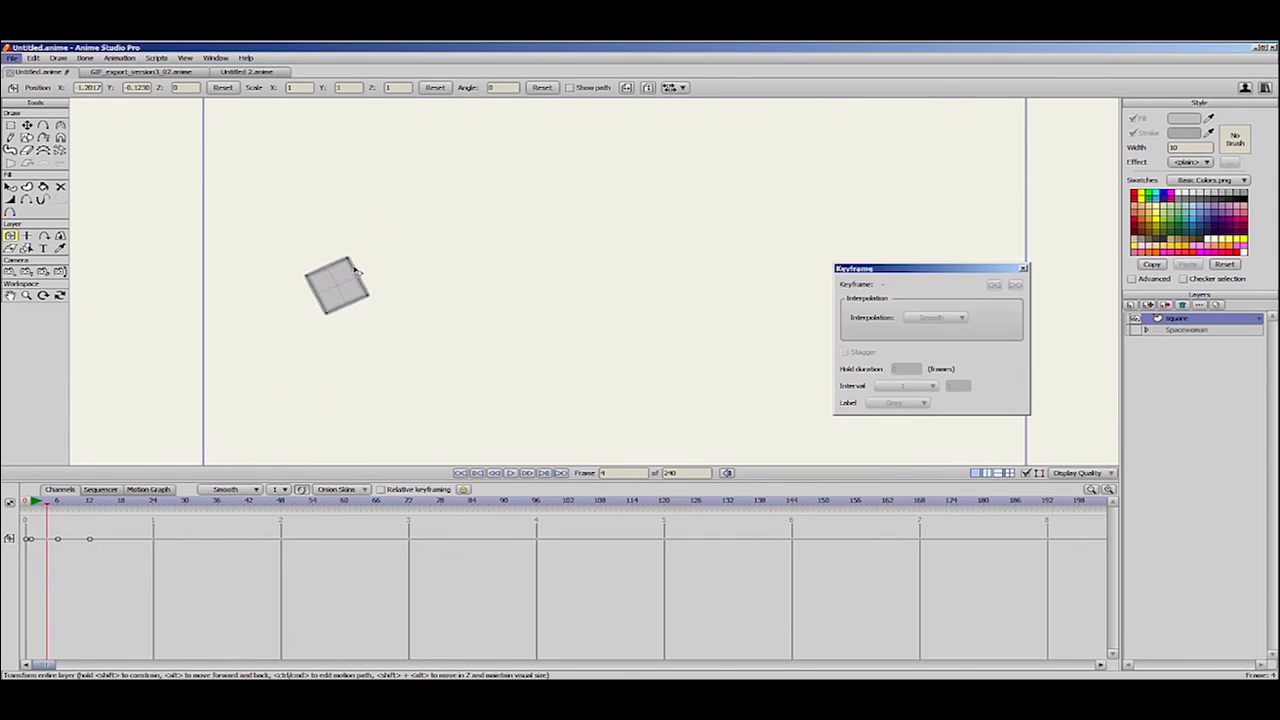
pyautogui.click(32, 522)
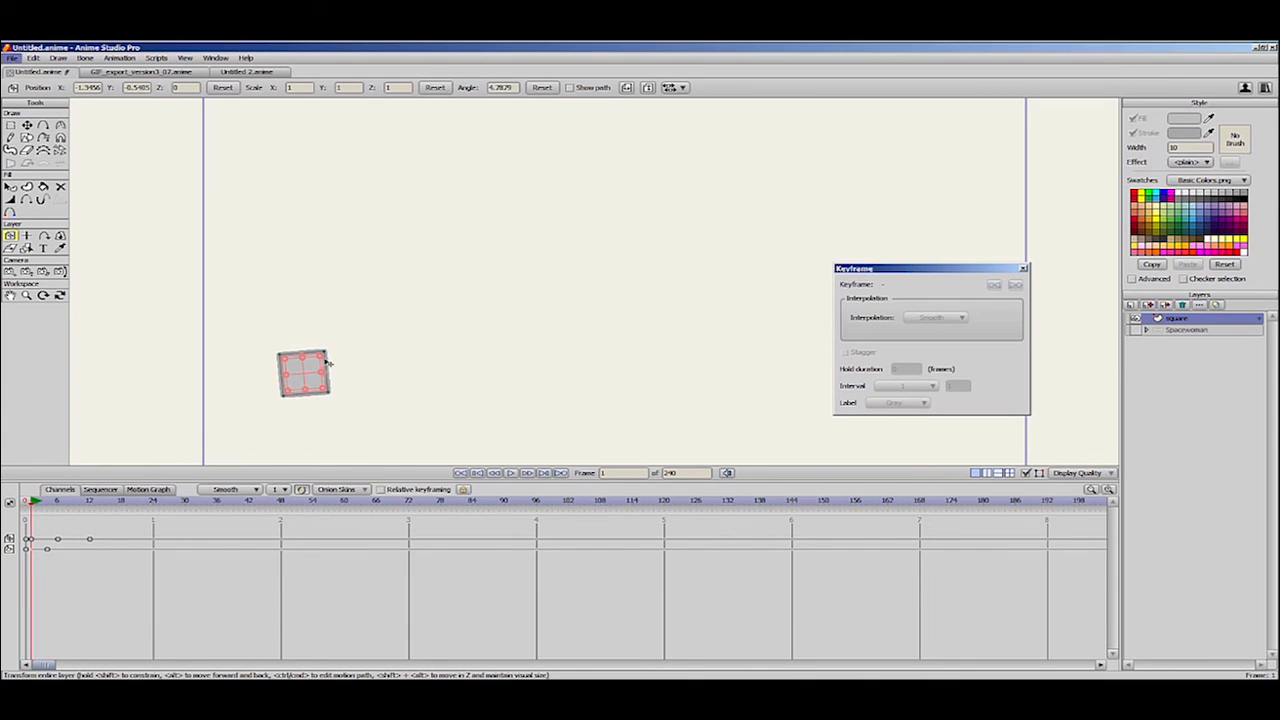
pyautogui.click(541, 88)
pyautogui.moveTo(33, 510); pyautogui.dragTo(91, 513)
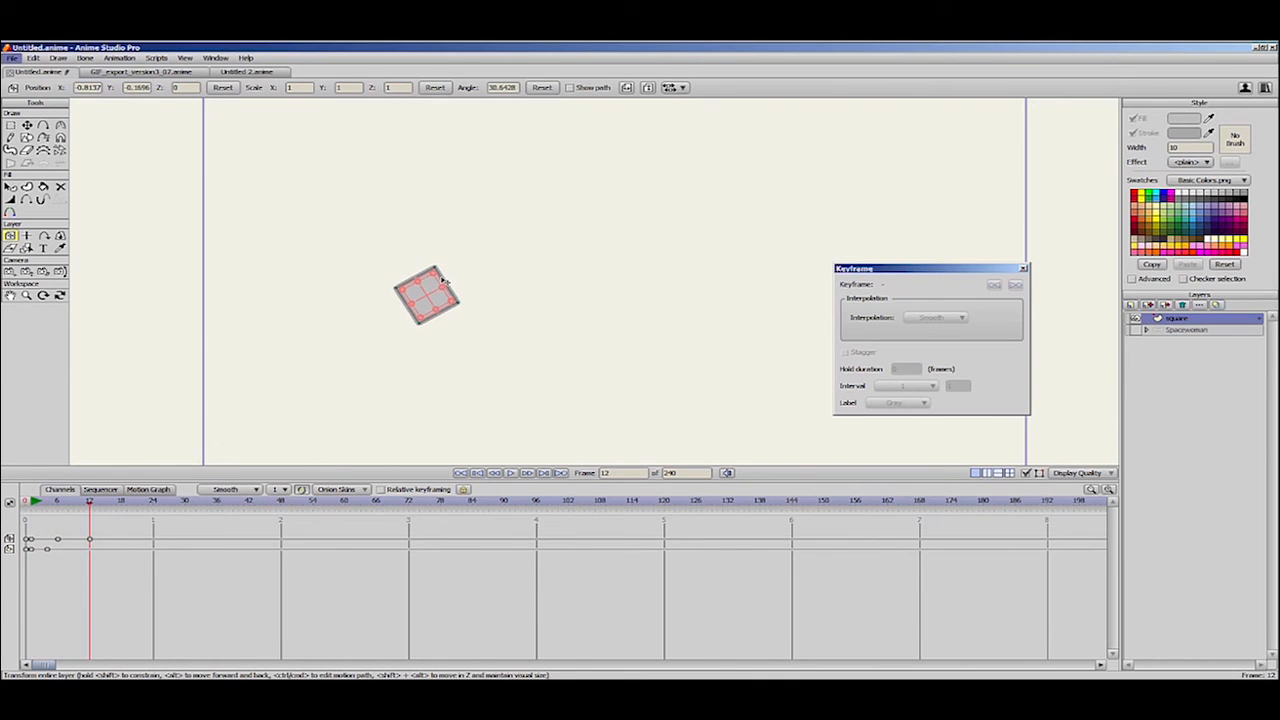
pyautogui.moveTo(444, 281); pyautogui.dragTo(445, 312)
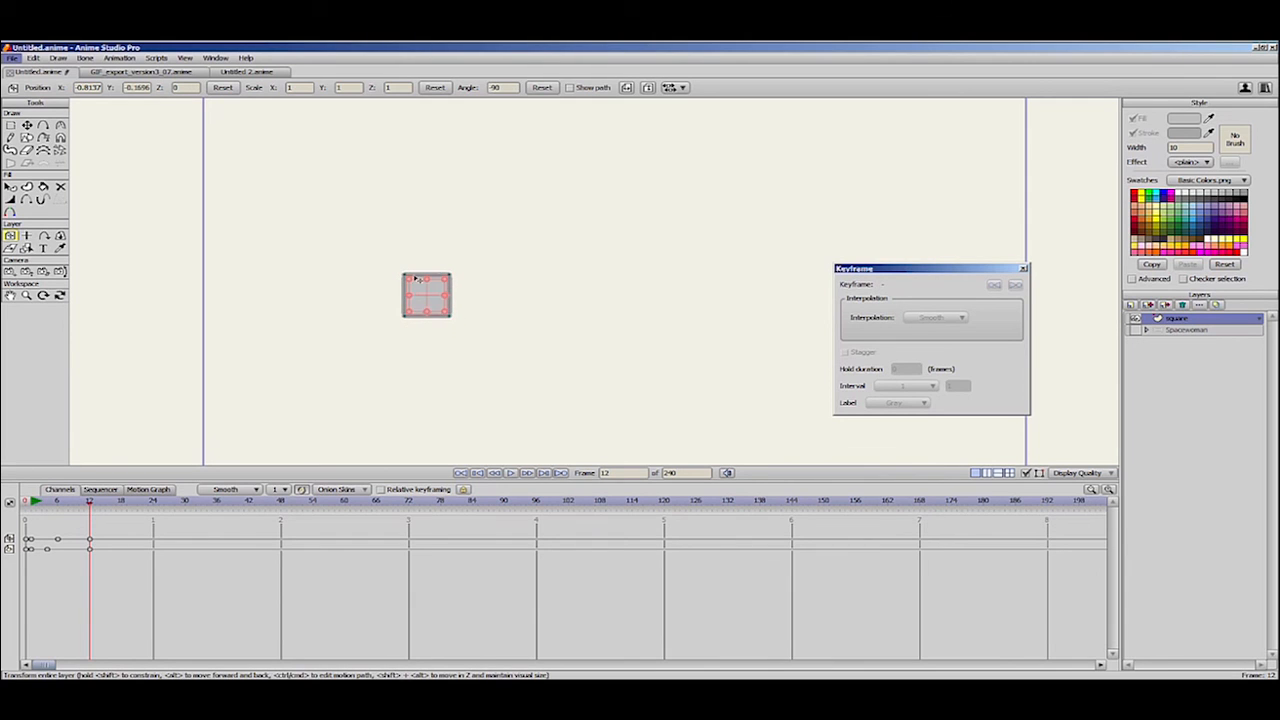
# Set the square's position and rotation keyframes at frame 12 to an additive Cycle back to absolute frame 2.
pyautogui.moveTo(40, 512); pyautogui.dragTo(84, 580)
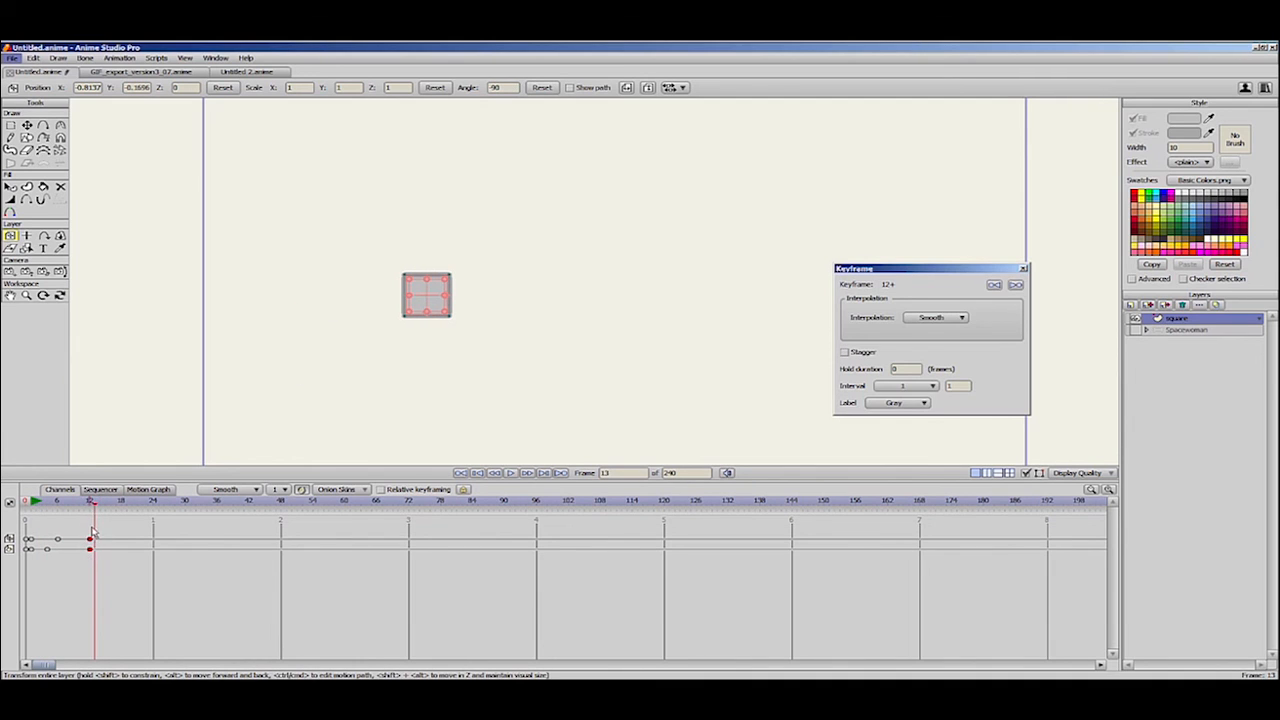
pyautogui.click(92, 503)
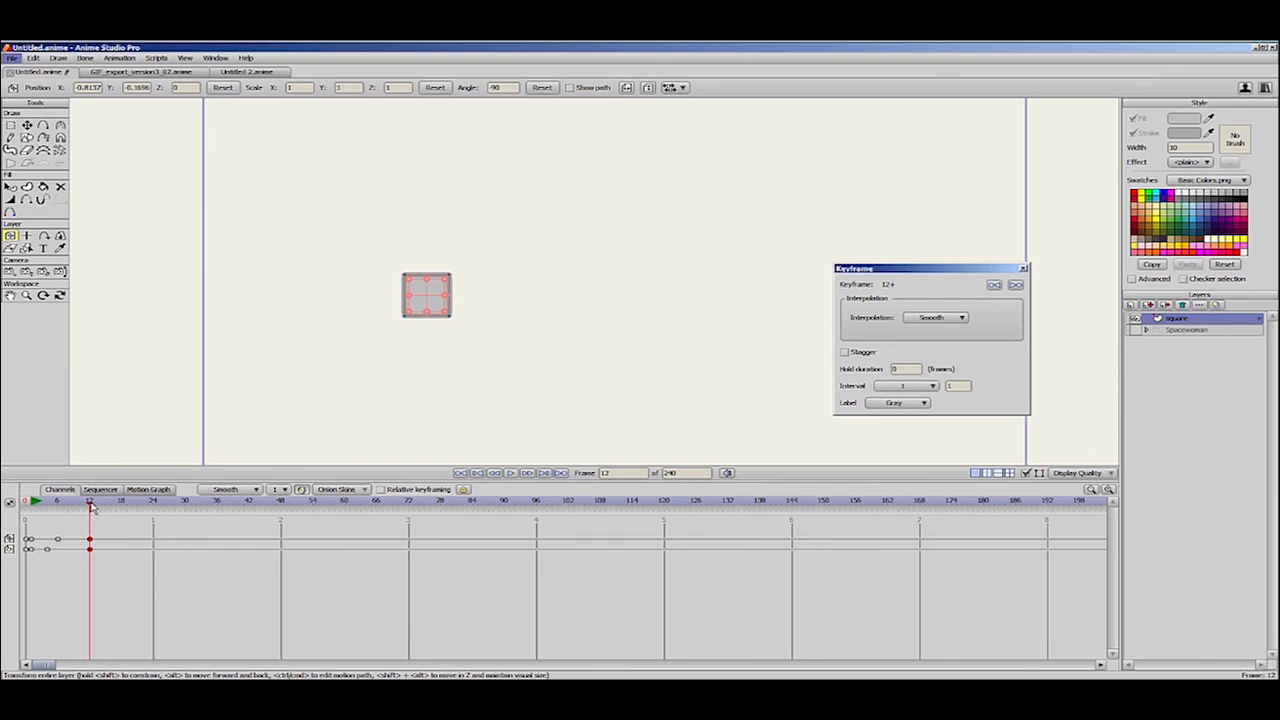
pyautogui.click(955, 318)
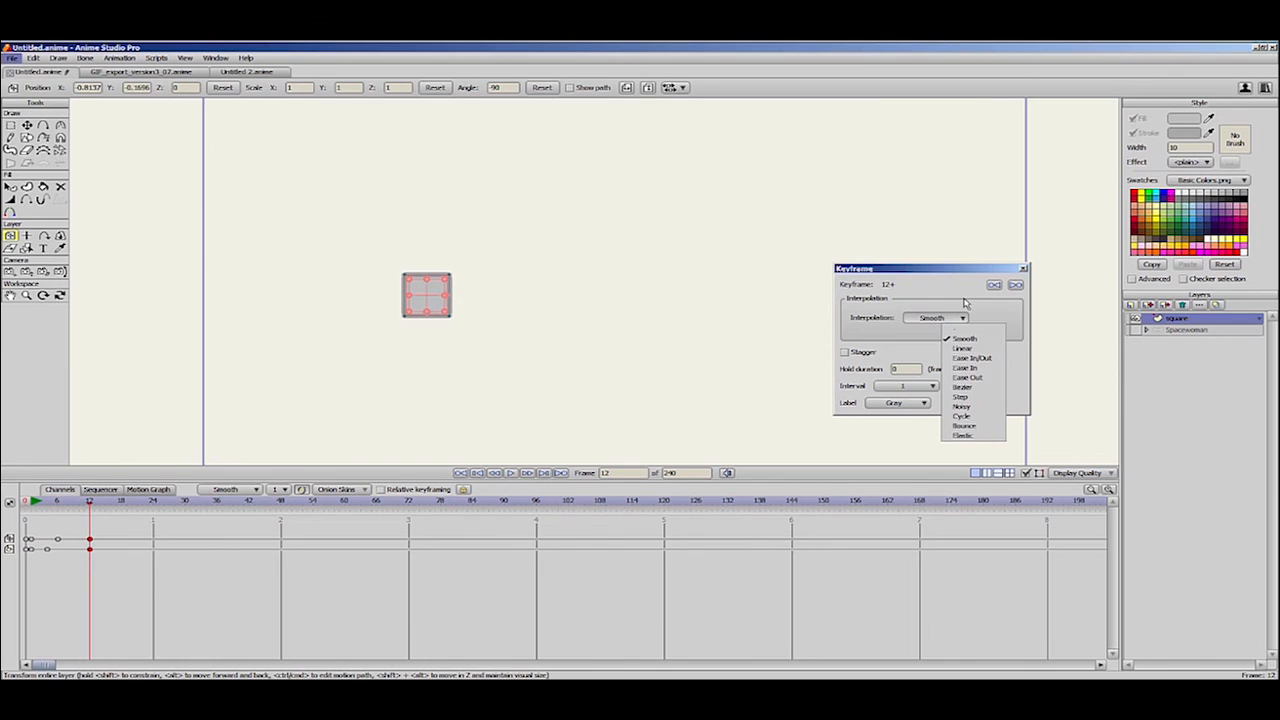
pyautogui.click(979, 424)
pyautogui.moveTo(70, 502); pyautogui.dragTo(116, 503)
pyautogui.moveTo(102, 529); pyautogui.dragTo(88, 563)
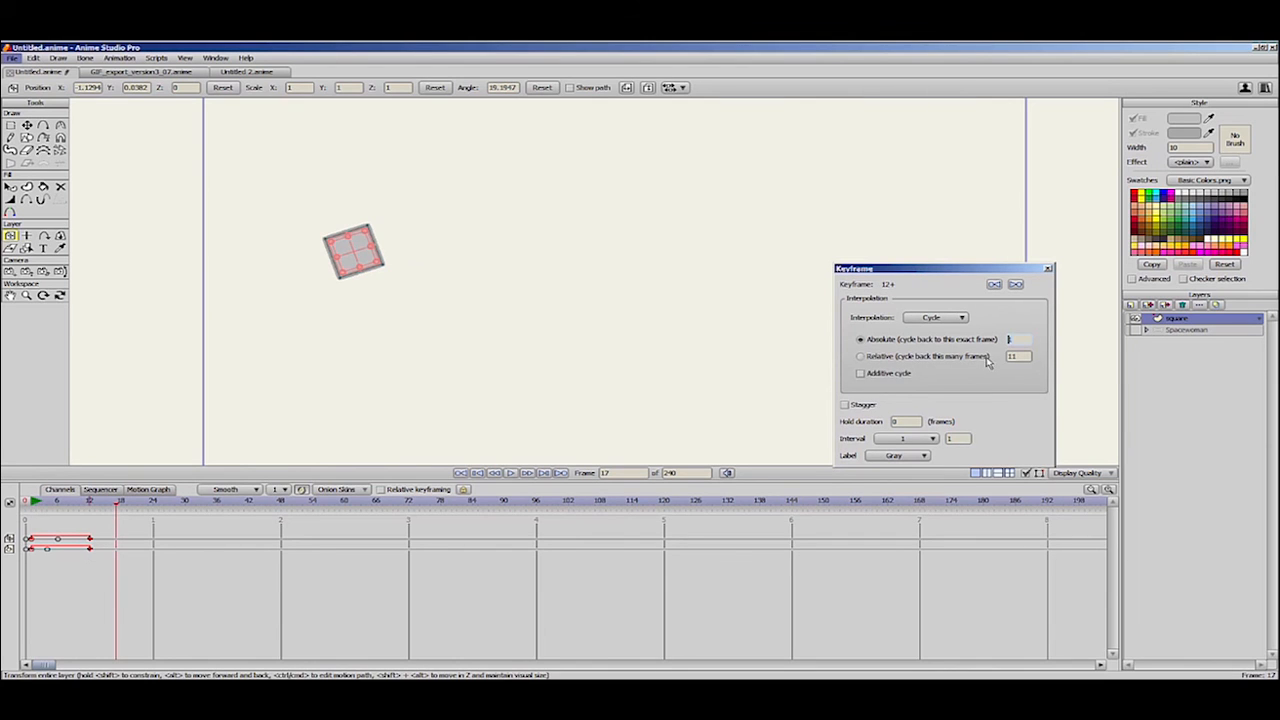
pyautogui.moveTo(102, 509); pyautogui.dragTo(91, 534)
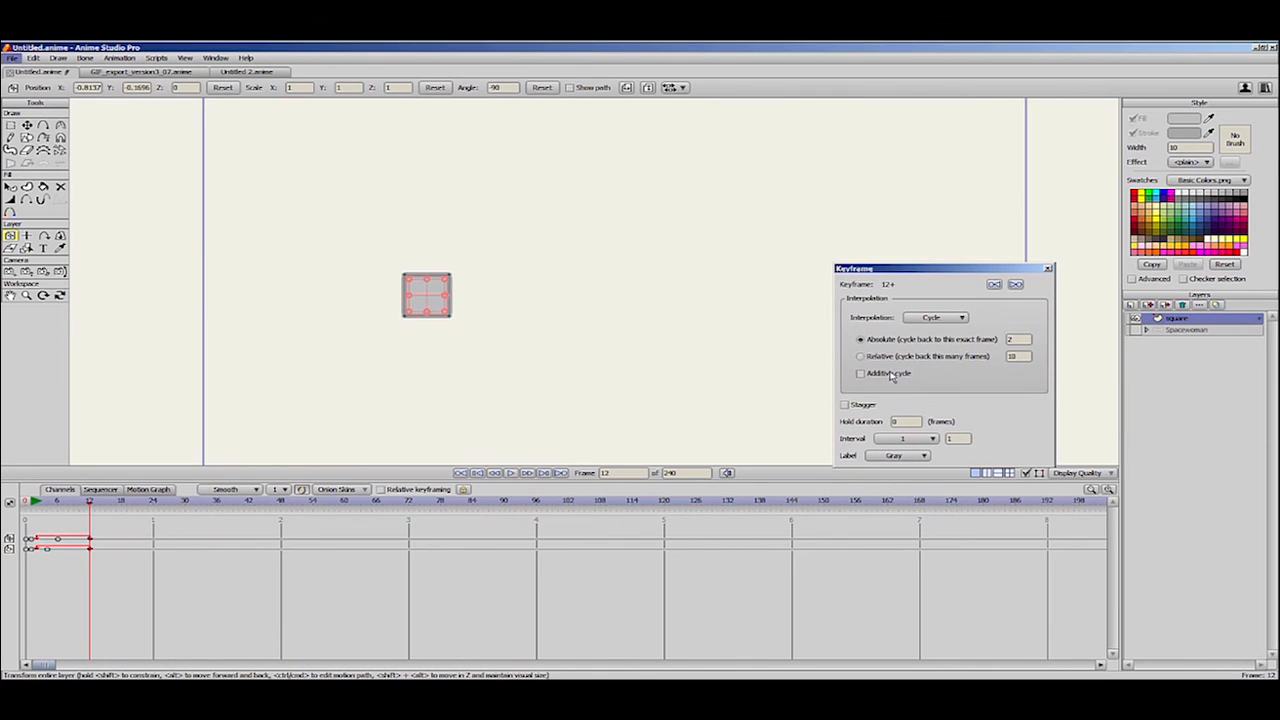
# Reset the square's scale at frame 1 and enlarge it to about 1.57 at frame 12.
pyautogui.moveTo(37, 503); pyautogui.dragTo(32, 556)
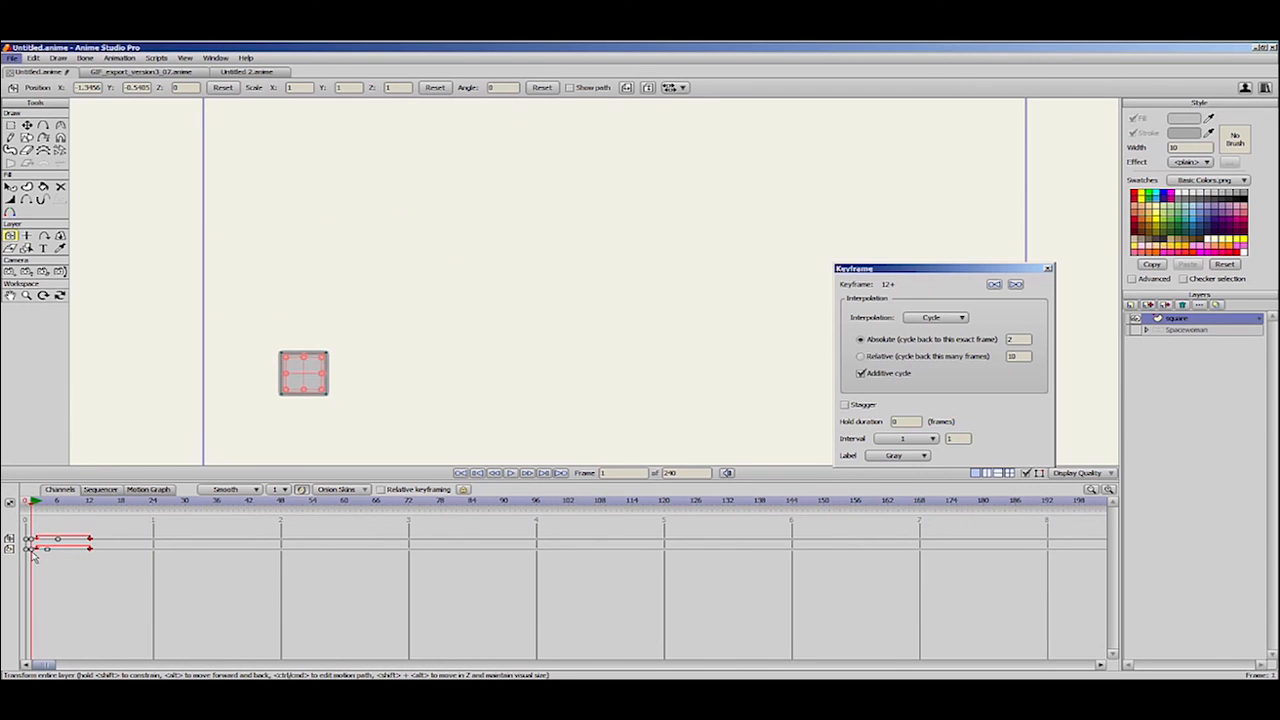
pyautogui.click(435, 88)
pyautogui.click(88, 502)
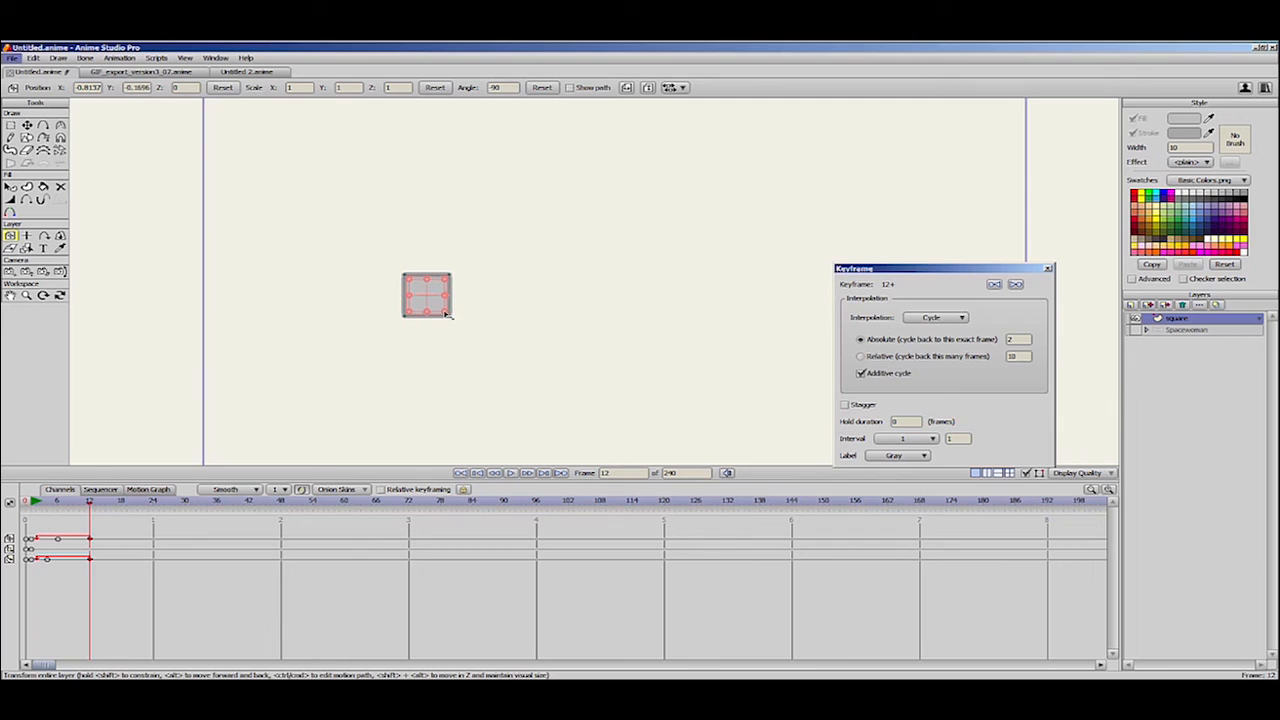
pyautogui.moveTo(446, 314); pyautogui.dragTo(468, 333)
# Set the scale keyframe at frame 12 to an additive Cycle back to absolute frame 2 and scrub through to frame 32.
pyautogui.click(298, 544)
pyautogui.click(90, 549)
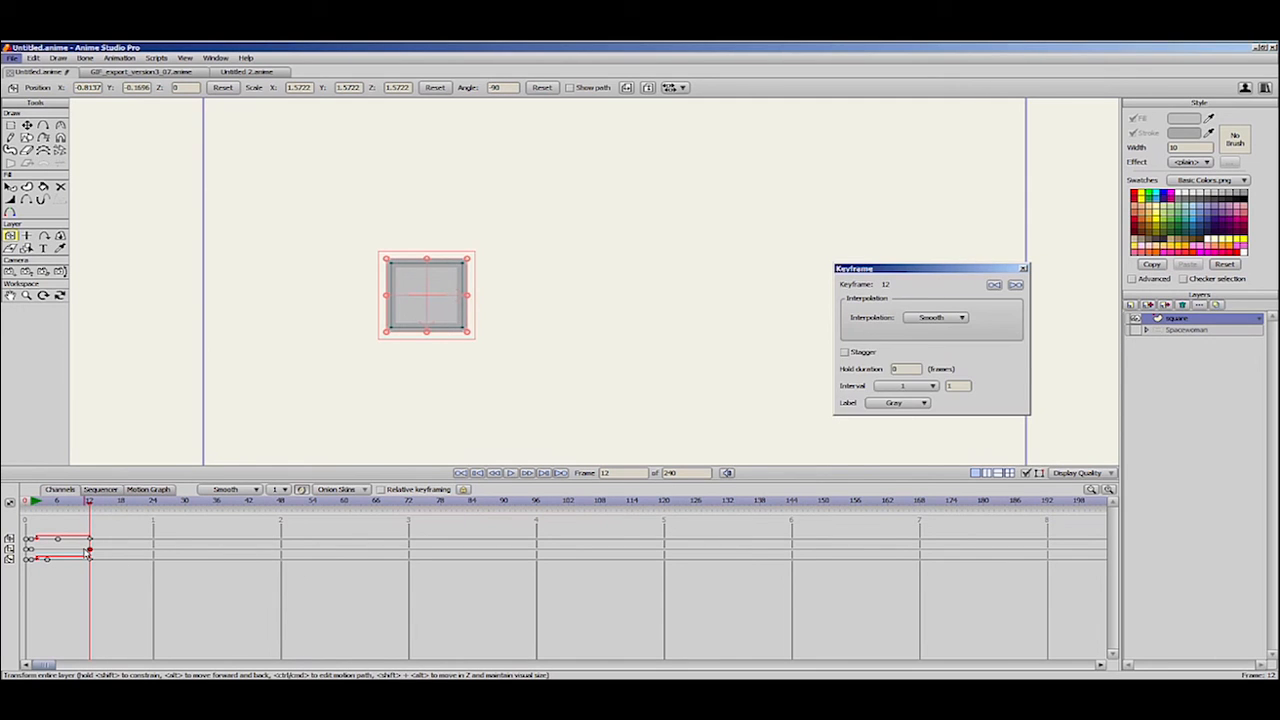
pyautogui.rightClick(88, 551)
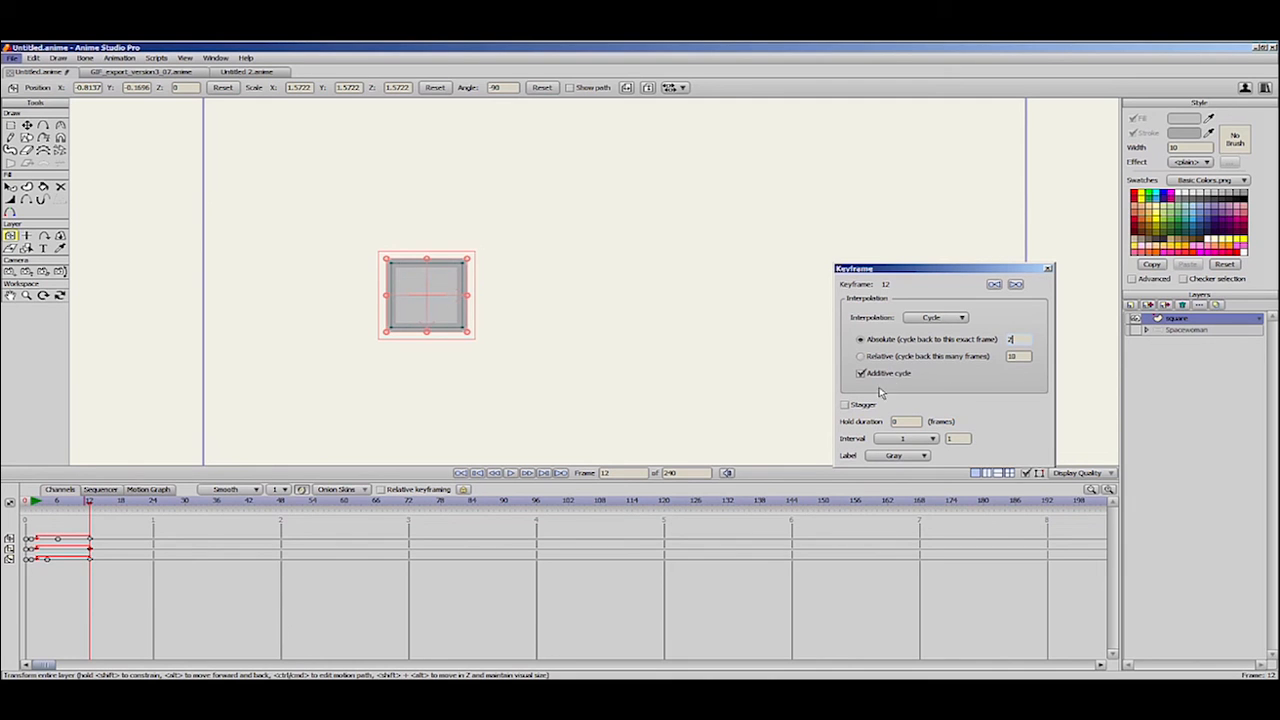
pyautogui.moveTo(97, 502); pyautogui.dragTo(196, 505)
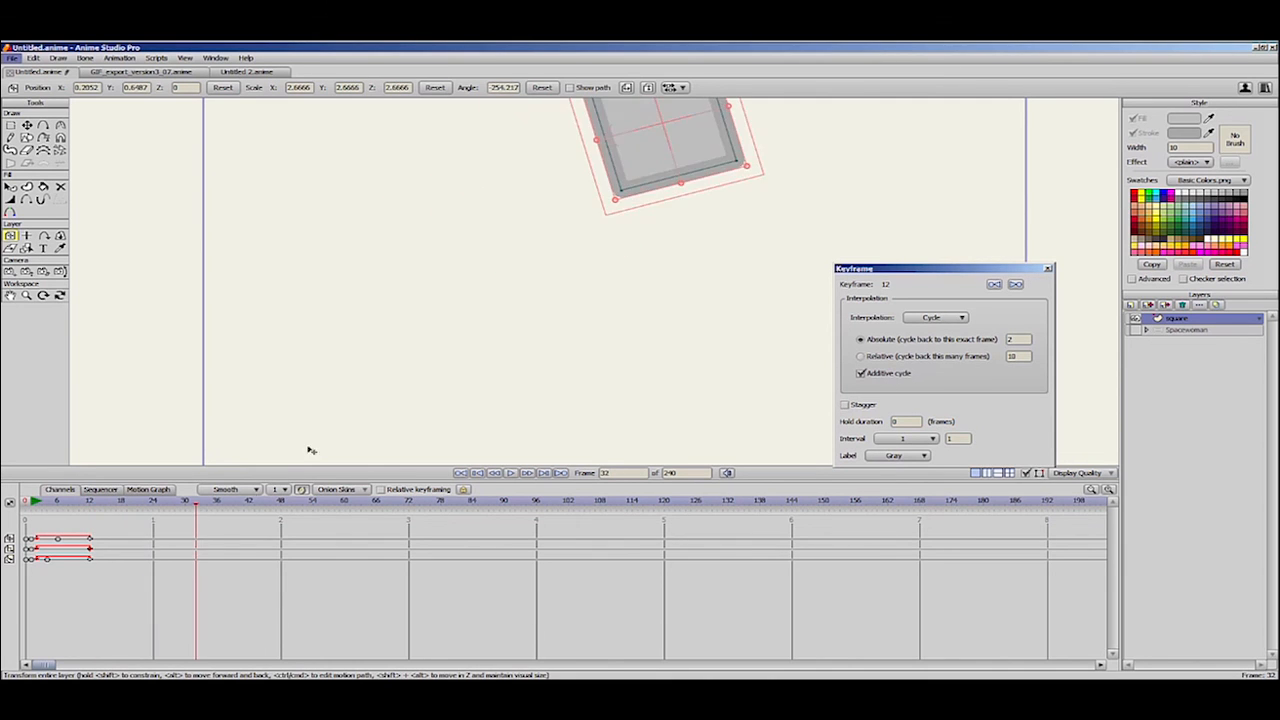
# Scale the square back down to about its original size at frame 12.
pyautogui.scroll(-7, 308, 352)
pyautogui.moveTo(36, 503); pyautogui.dragTo(93, 553)
pyautogui.press('g')
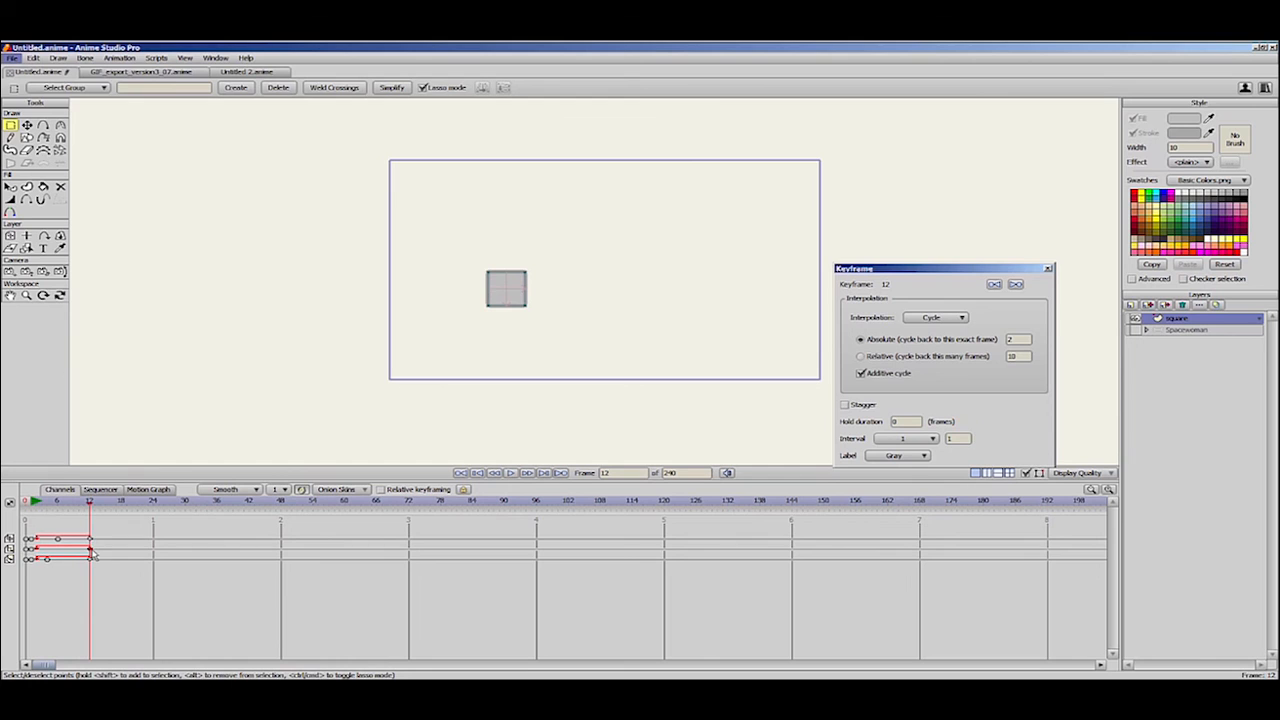
pyautogui.click(11, 236)
pyautogui.moveTo(529, 308); pyautogui.dragTo(515, 297)
pyautogui.press('g')
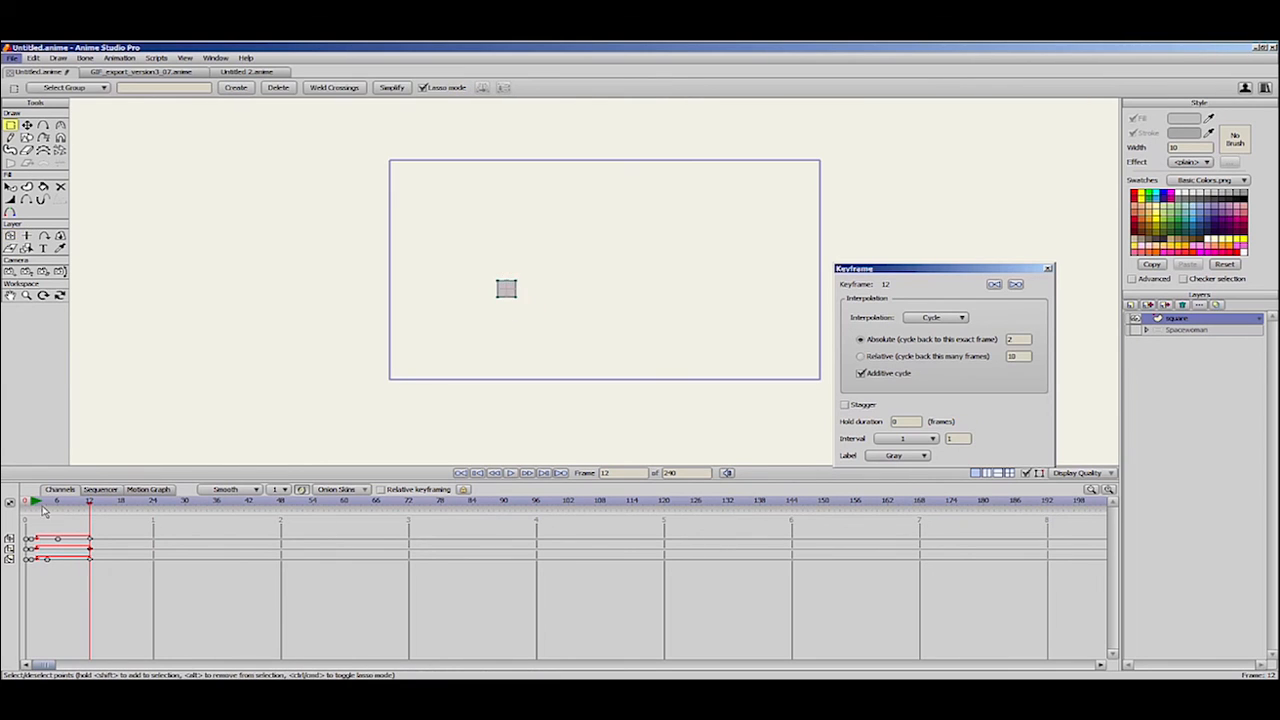
# Scrub through the square's combined motion, and delete all its keyframes after frame 1.
pyautogui.moveTo(90, 530); pyautogui.dragTo(62, 588)
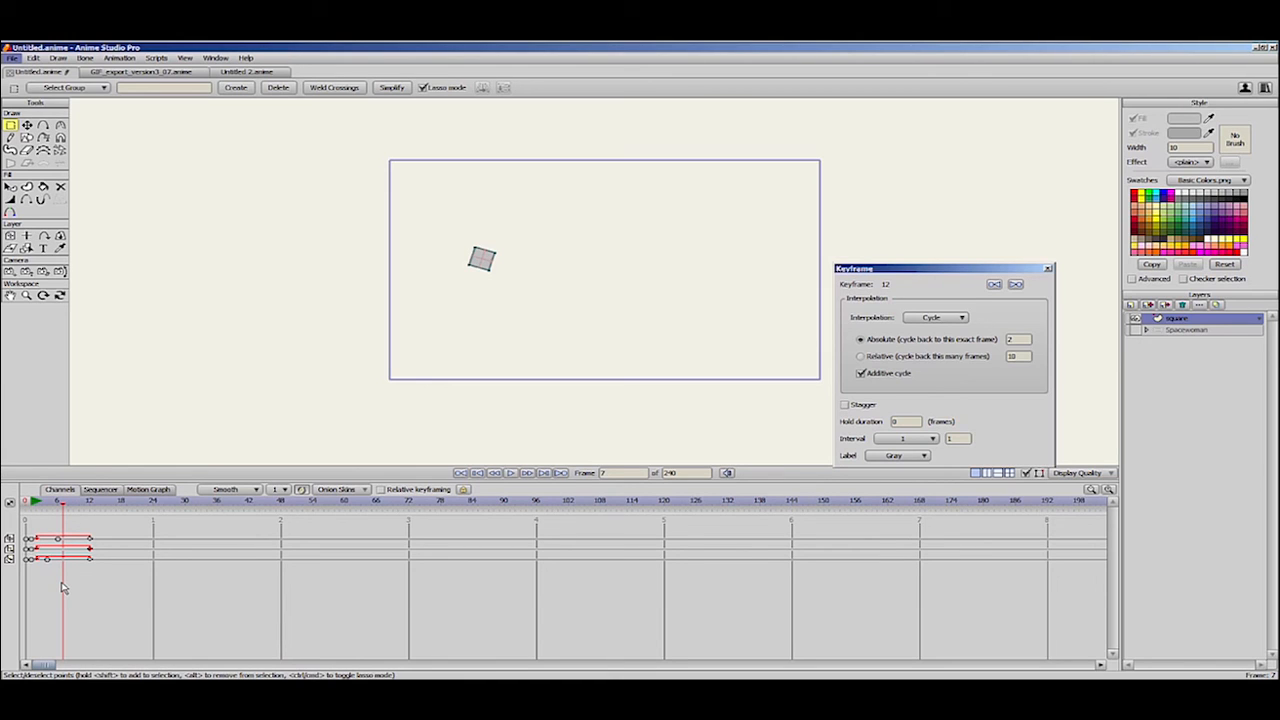
pyautogui.moveTo(60, 505); pyautogui.dragTo(41, 508)
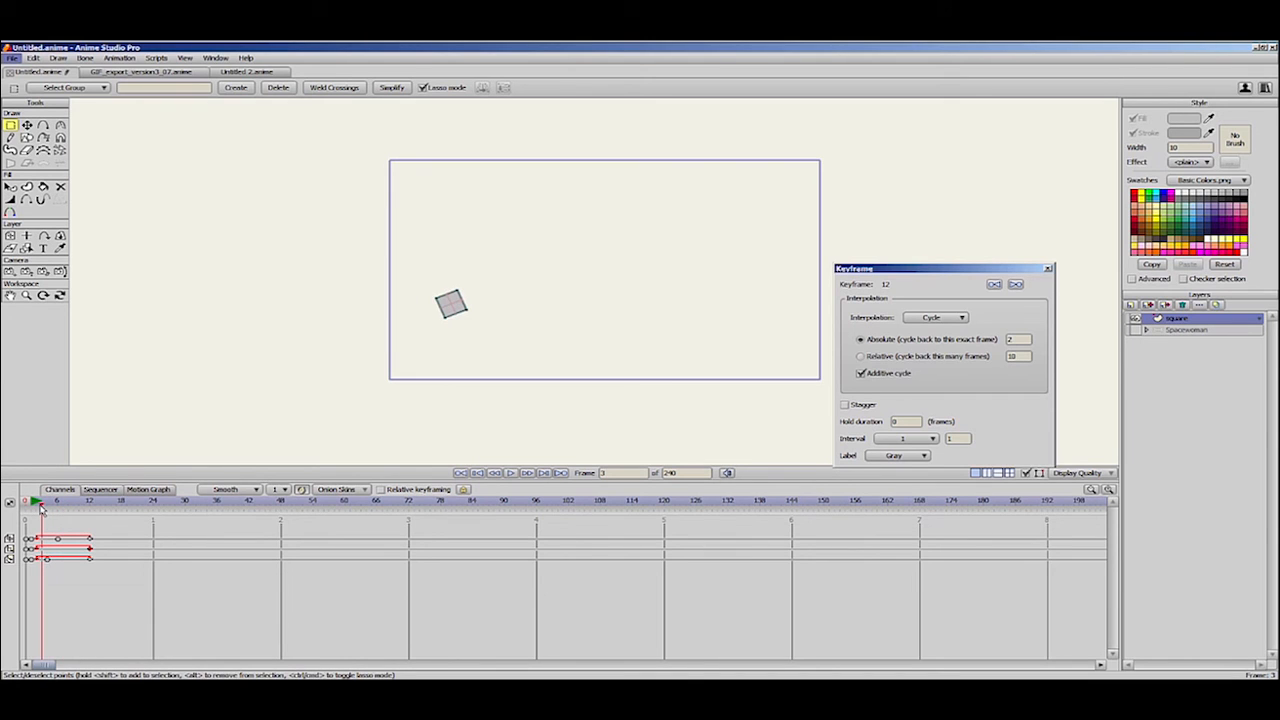
pyautogui.moveTo(106, 526); pyautogui.dragTo(44, 586)
pyautogui.press('Delete')
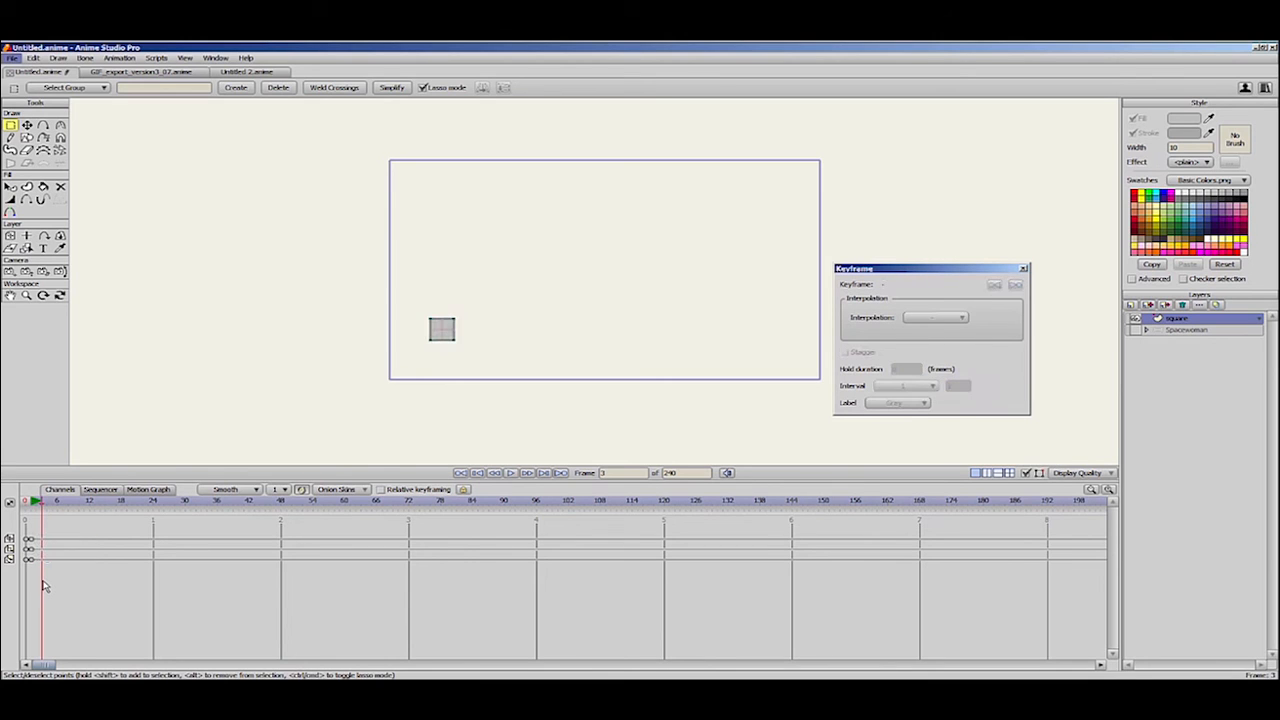
# Move the square to new positions at frames 7, 16 and 28, ending at about X -1.85, Y -0.14.
pyautogui.moveTo(56, 504); pyautogui.dragTo(62, 512)
pyautogui.press('m')
pyautogui.moveTo(382, 378); pyautogui.dragTo(460, 331)
pyautogui.moveTo(94, 509); pyautogui.dragTo(111, 509)
pyautogui.moveTo(499, 258); pyautogui.dragTo(419, 220)
pyautogui.moveTo(157, 505); pyautogui.dragTo(175, 505)
pyautogui.moveTo(445, 288); pyautogui.dragTo(390, 327)
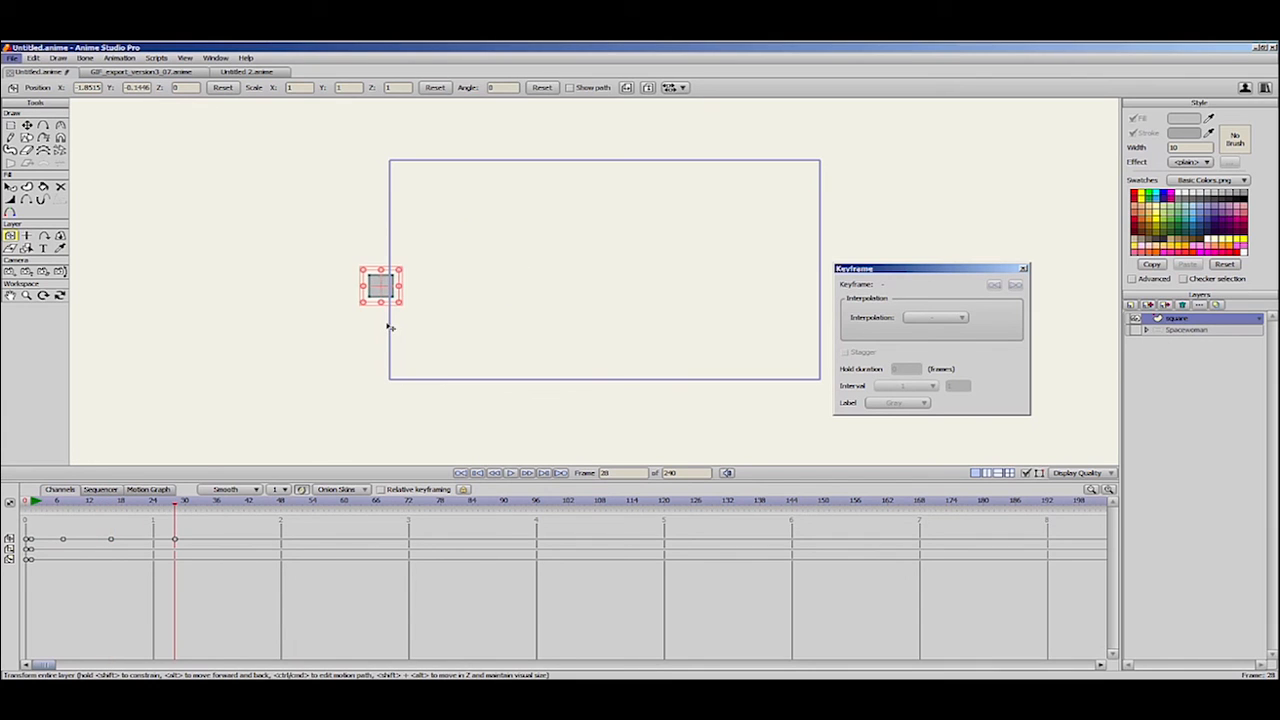
# Shift the last position keyframe to frame 24, make it an additive Cycle back to absolute frame 2, and return to frame 1.
pyautogui.moveTo(25, 503); pyautogui.dragTo(153, 539)
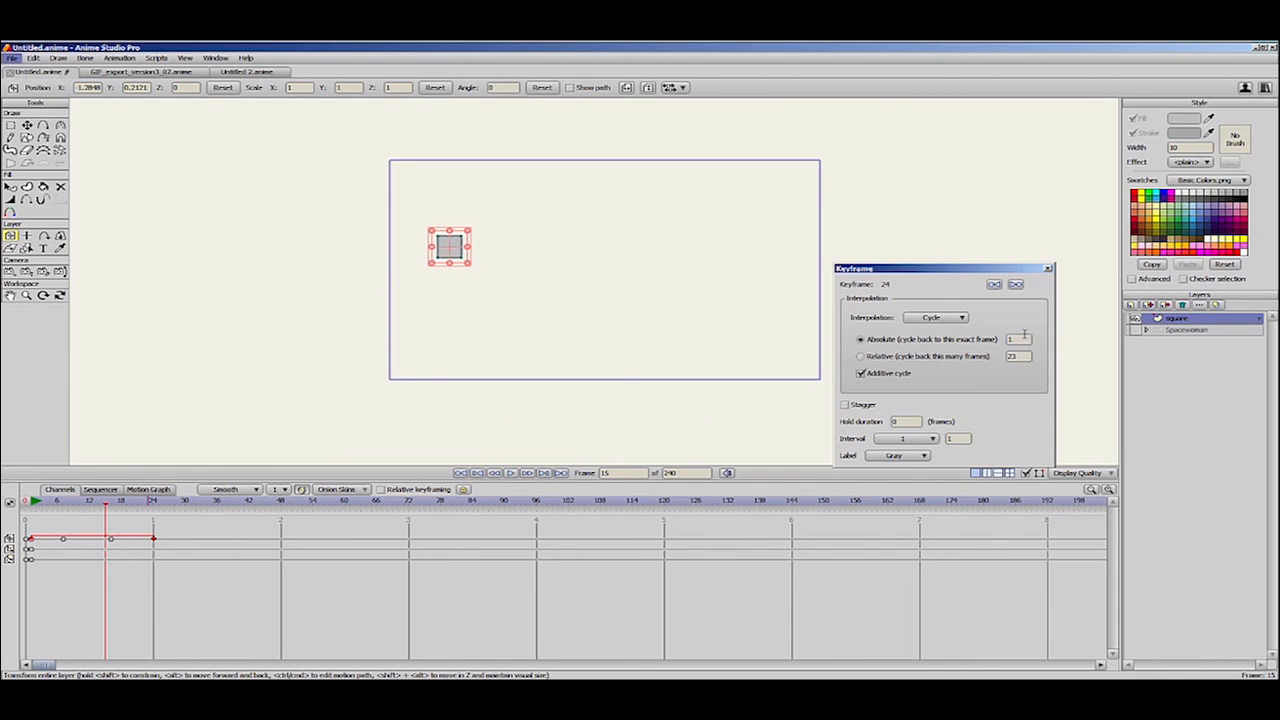
pyautogui.moveTo(1022, 338); pyautogui.dragTo(998, 341)
pyautogui.click(487, 560)
pyautogui.moveTo(102, 504); pyautogui.dragTo(31, 525)
pyautogui.press('g')
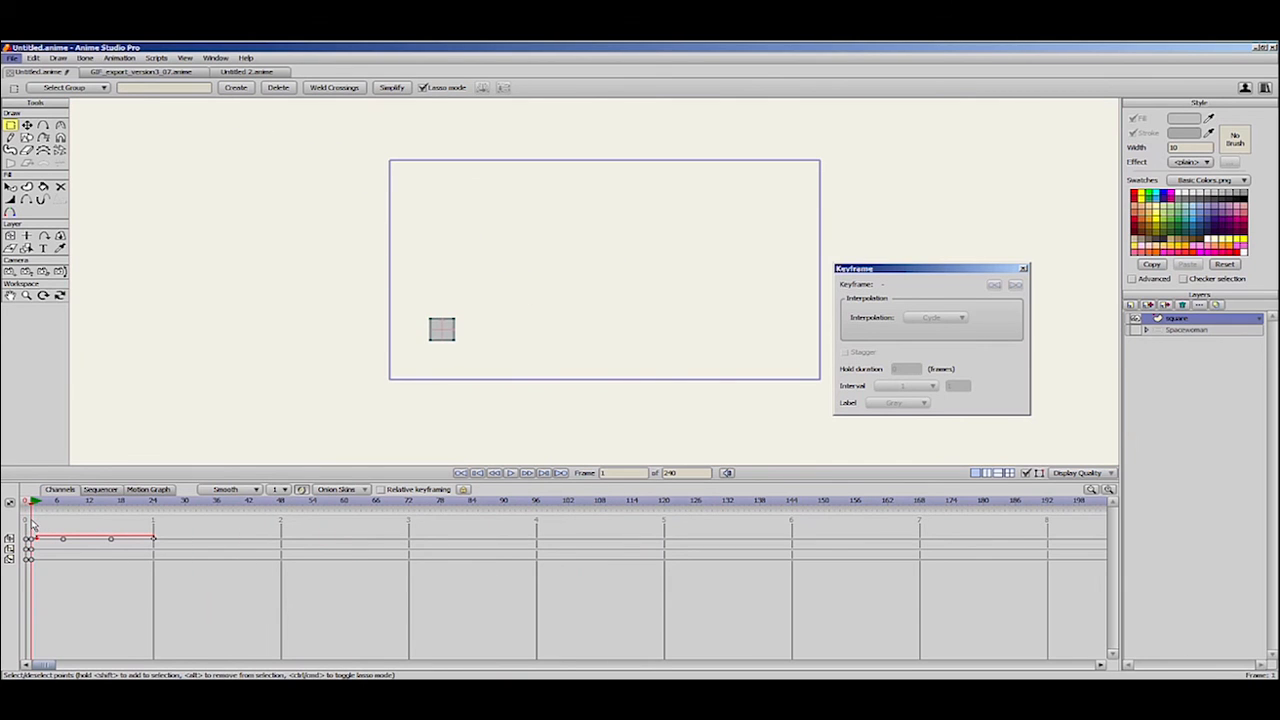
# Add a Bone layer above the square and draw one vertical bone upward from the layer's origin.
pyautogui.click(1133, 306)
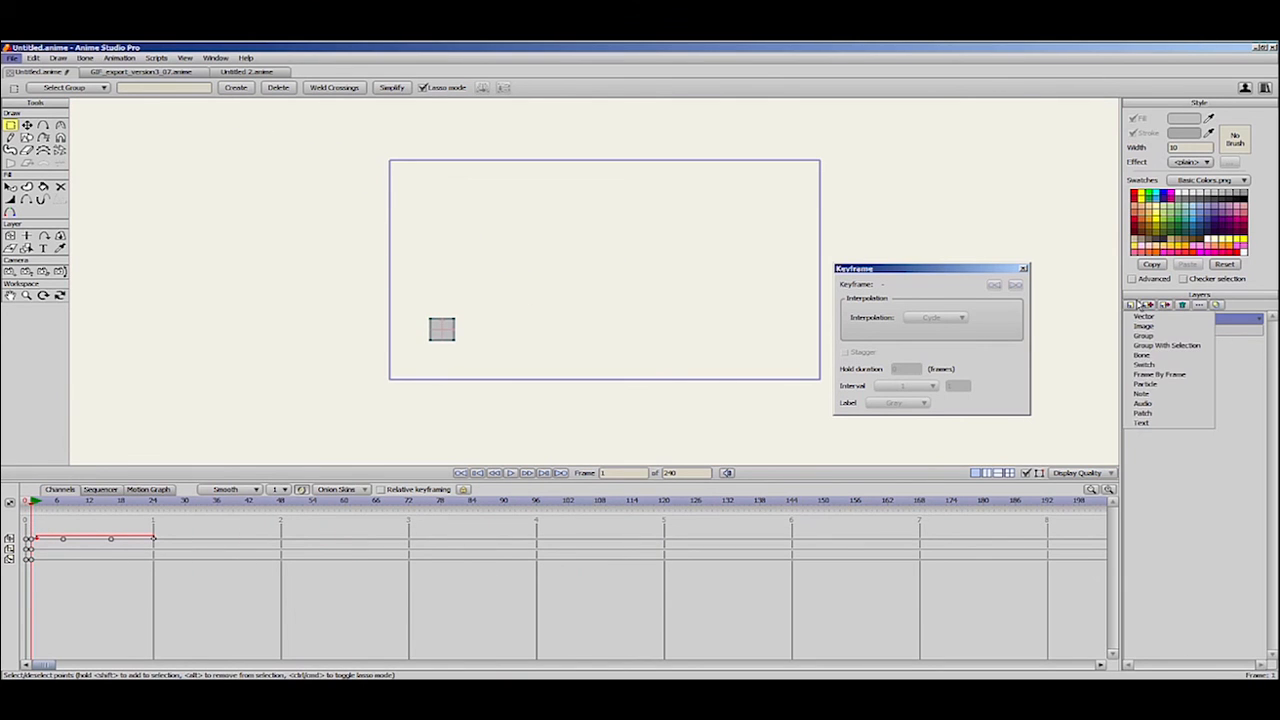
pyautogui.click(1178, 382)
pyautogui.moveTo(725, 353); pyautogui.dragTo(714, 363)
pyautogui.press('a')
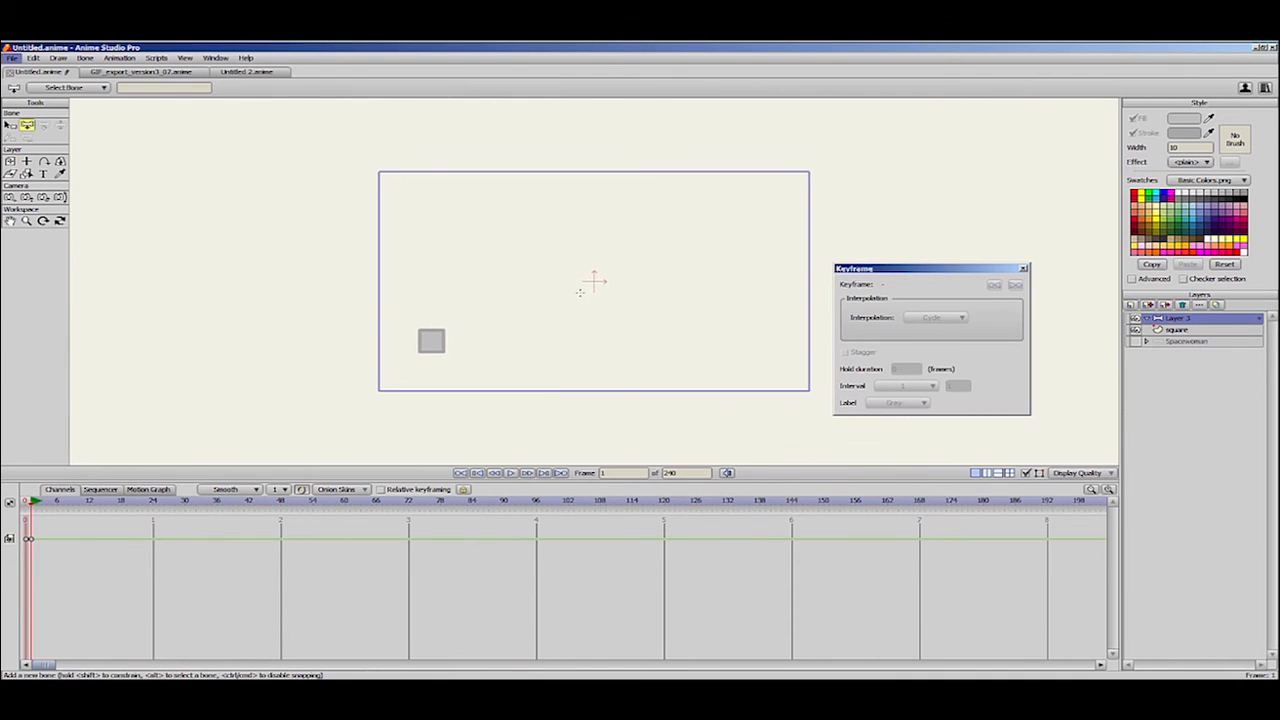
pyautogui.scroll(1, 620, 256)
pyautogui.moveTo(594, 281); pyautogui.dragTo(595, 209)
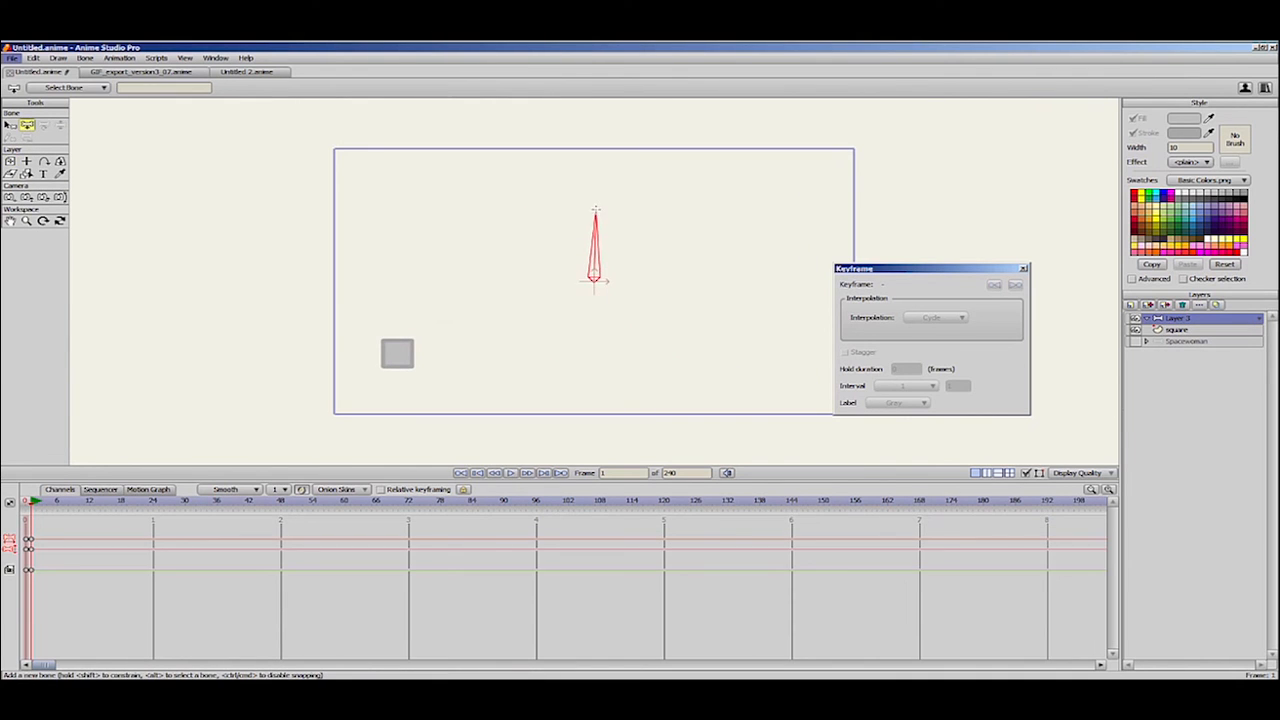
# Undo the drawn bone and the added Bone layer, and go back to frame 0.
pyautogui.hotkey('ctrl', 'z')
pyautogui.click(26, 502)
pyautogui.hotkey('ctrl', 'z')
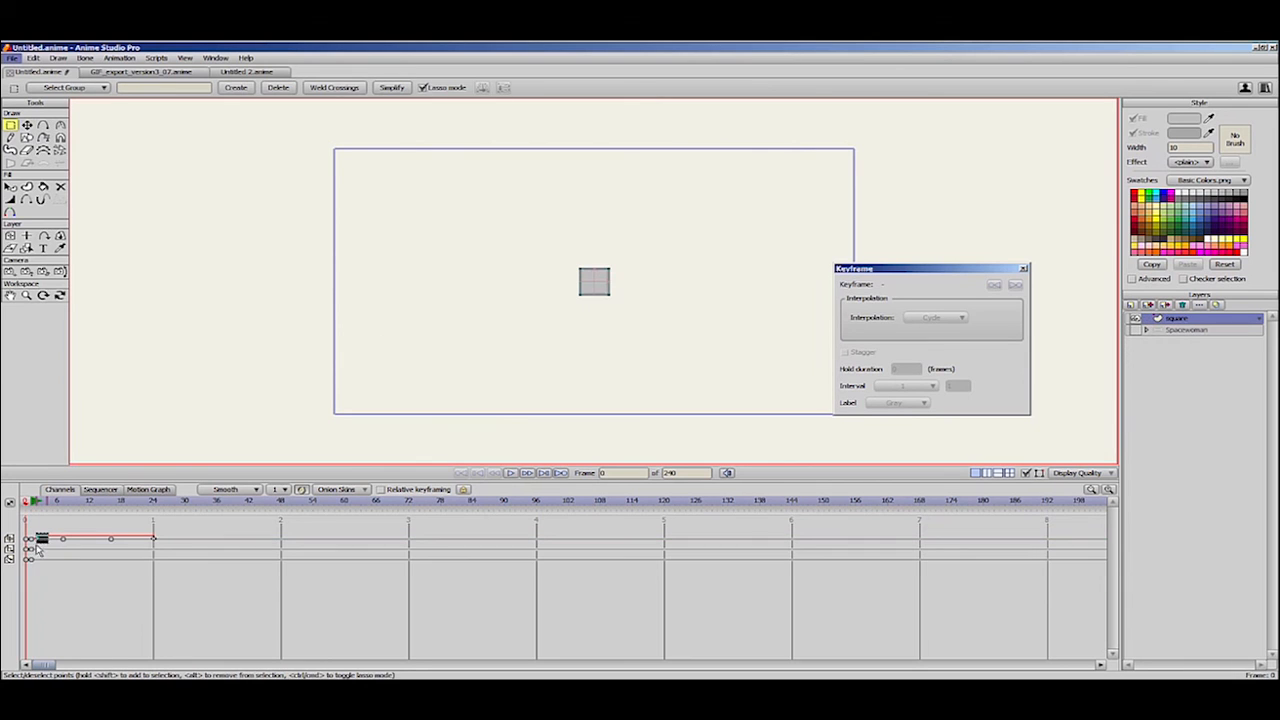
# Add a new Bone layer above the square at frame 0, hide the square, and draw one vertical bone upward from the layer's origin.
pyautogui.click(1132, 305)
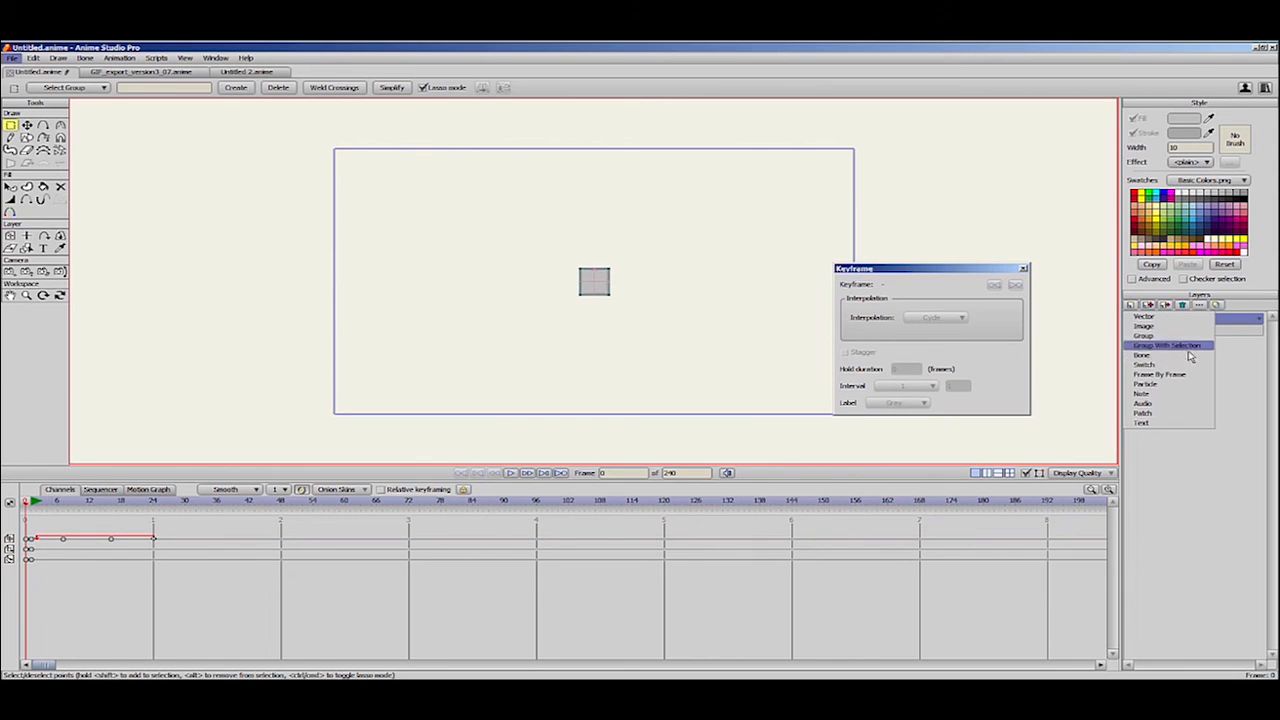
pyautogui.click(1175, 357)
pyautogui.moveTo(628, 339); pyautogui.dragTo(623, 345)
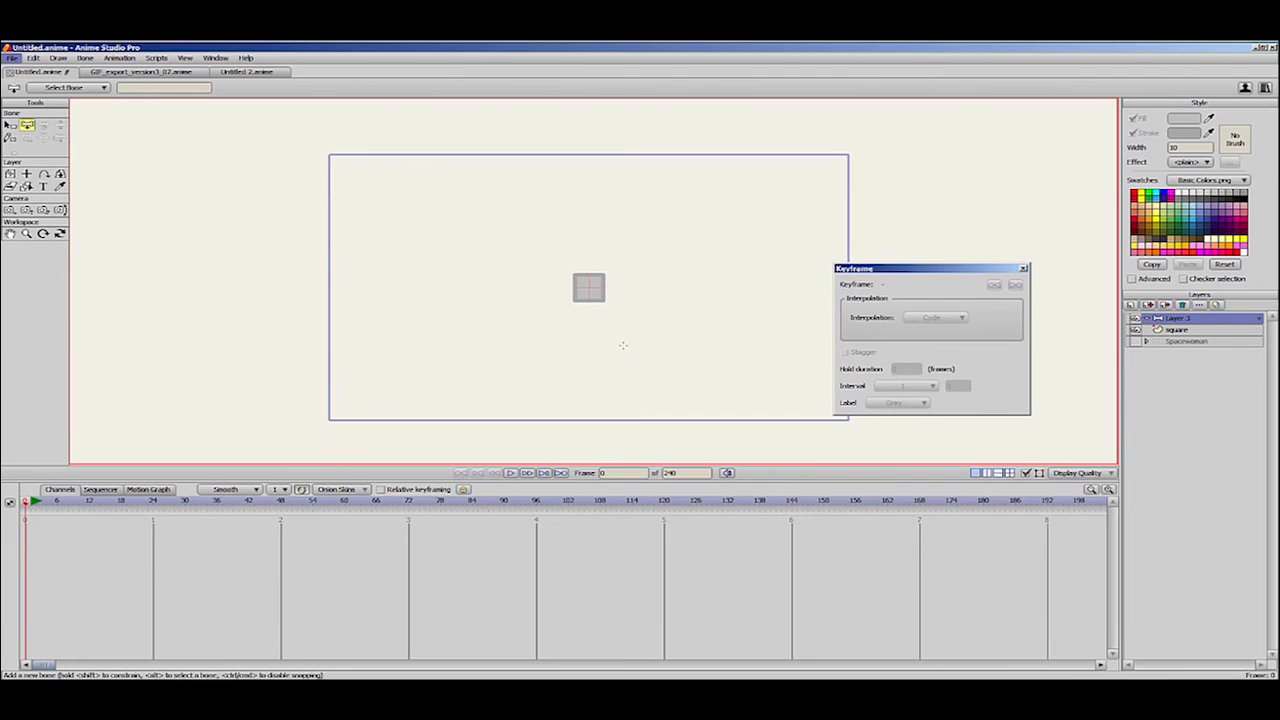
pyautogui.click(1134, 330)
pyautogui.moveTo(590, 266); pyautogui.dragTo(591, 200)
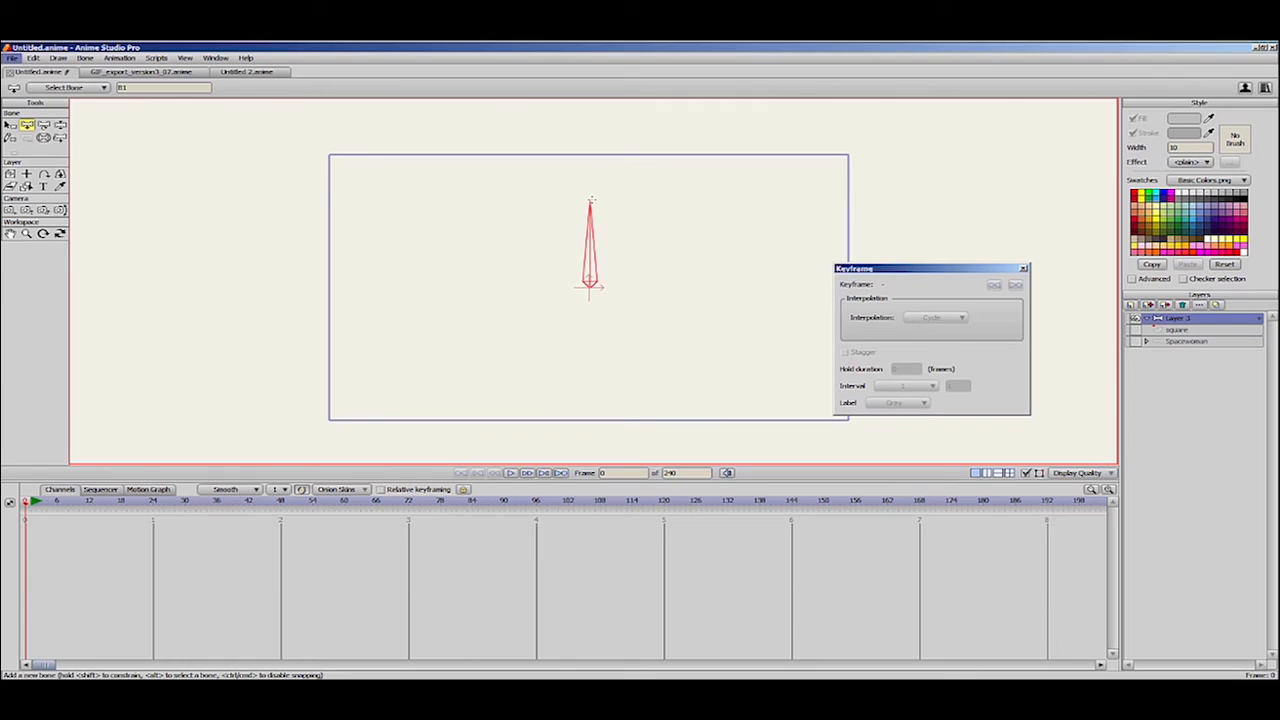
# Key the bone at frame 1 and rotate it with keys at frames 3, 13 and 15, ending at an angle of about 47.5°.
pyautogui.click(32, 504)
pyautogui.press('t')
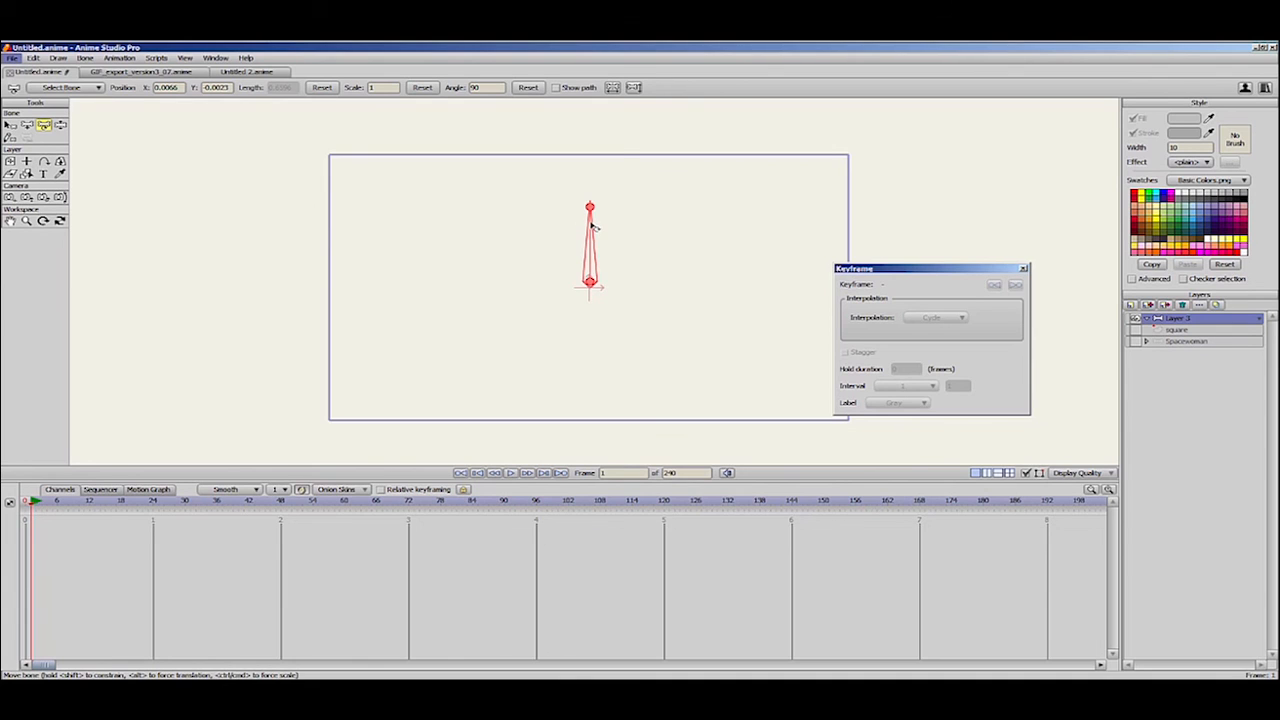
pyautogui.click(591, 224)
pyautogui.click(42, 505)
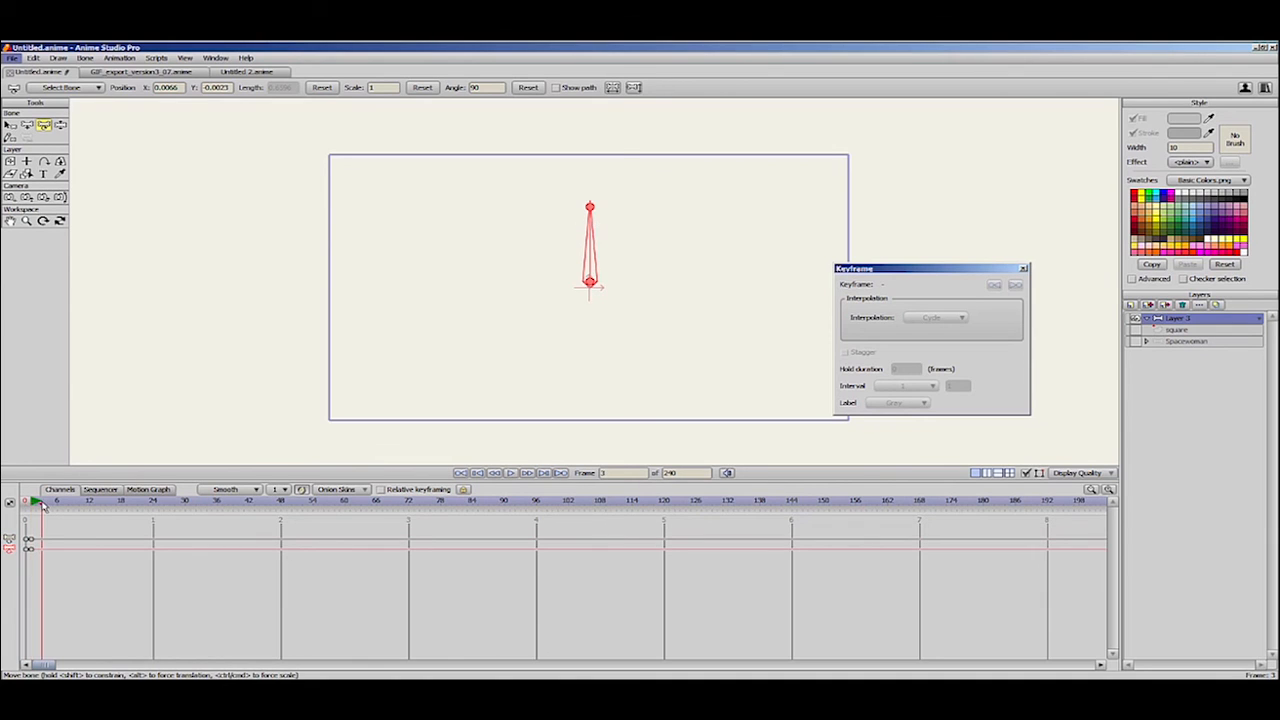
pyautogui.moveTo(582, 232); pyautogui.dragTo(580, 229)
pyautogui.moveTo(38, 505); pyautogui.dragTo(95, 503)
pyautogui.moveTo(603, 232)
pyautogui.mouseDown()
pyautogui.moveTo(652, 250)
pyautogui.moveTo(614, 253)
pyautogui.mouseUp()
pyautogui.click(106, 503)
# Make the bone's frame 15 keyframes an additive Cycle back to absolute frame 2, and scrub forward to frame 41 to check the rotation.
pyautogui.moveTo(28, 505); pyautogui.dragTo(108, 562)
pyautogui.click(946, 322)
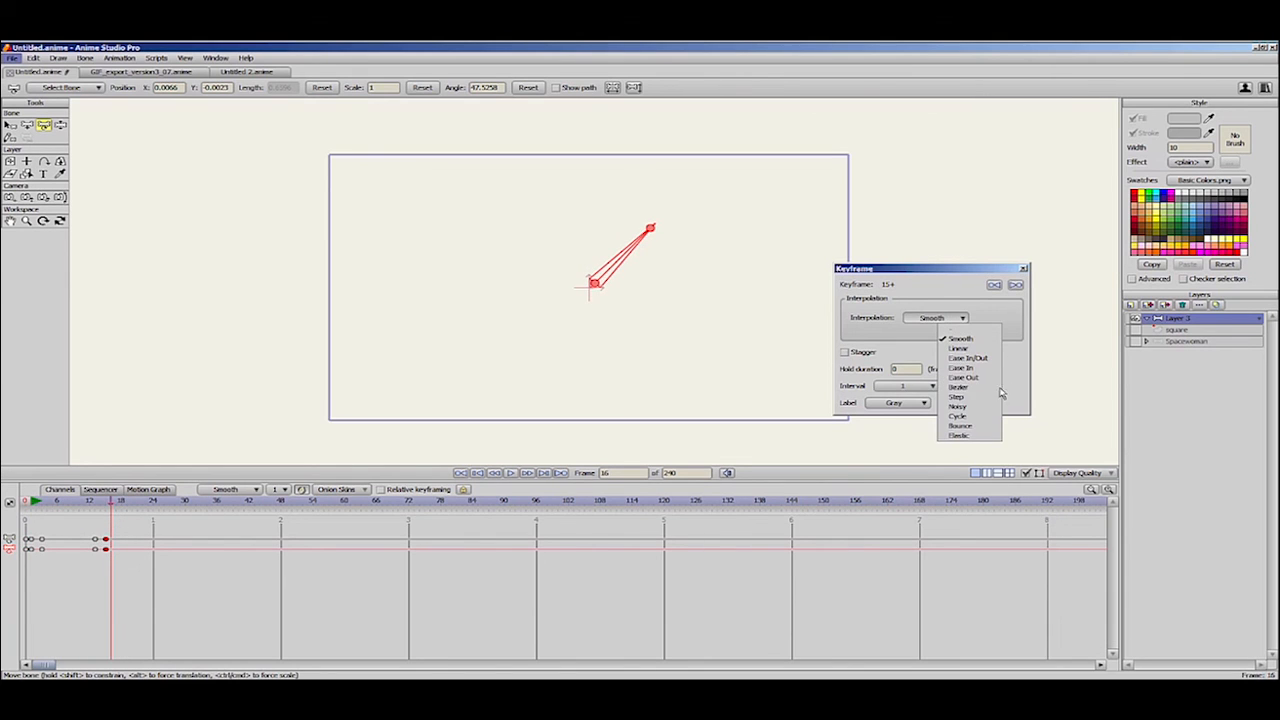
pyautogui.click(985, 416)
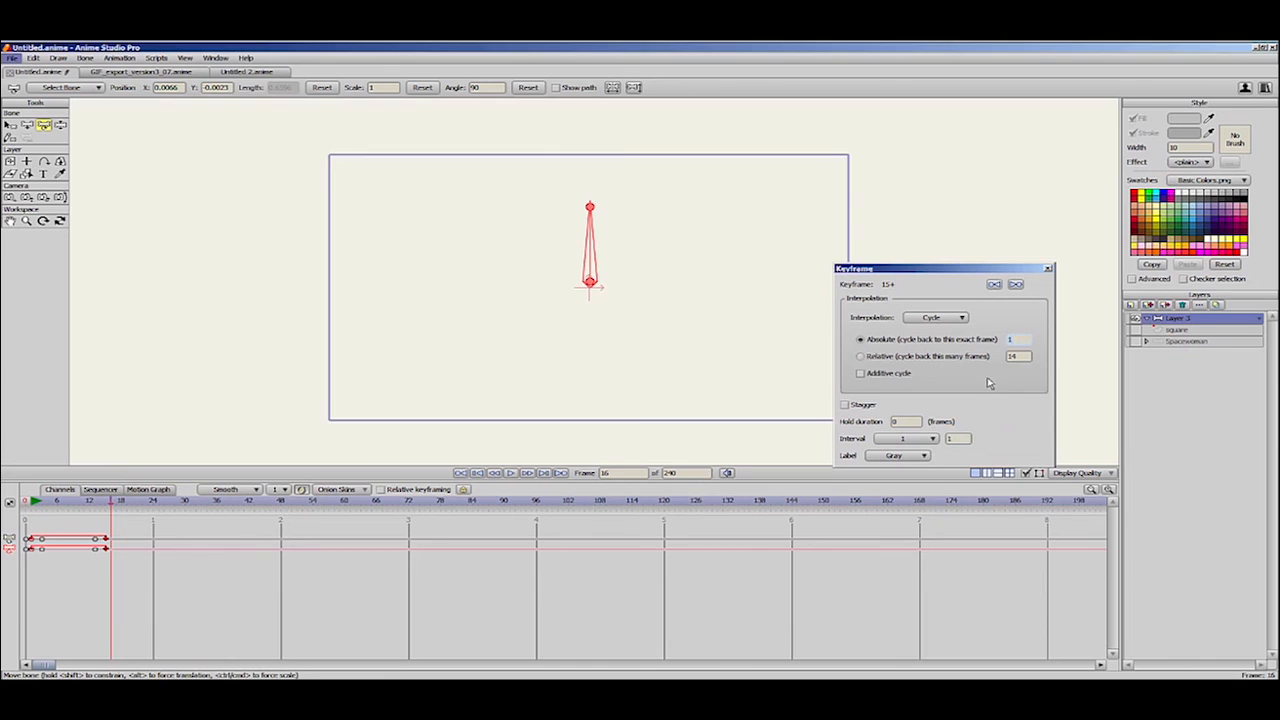
pyautogui.write('2')
pyautogui.click(899, 377)
pyautogui.moveTo(50, 509); pyautogui.dragTo(248, 500)
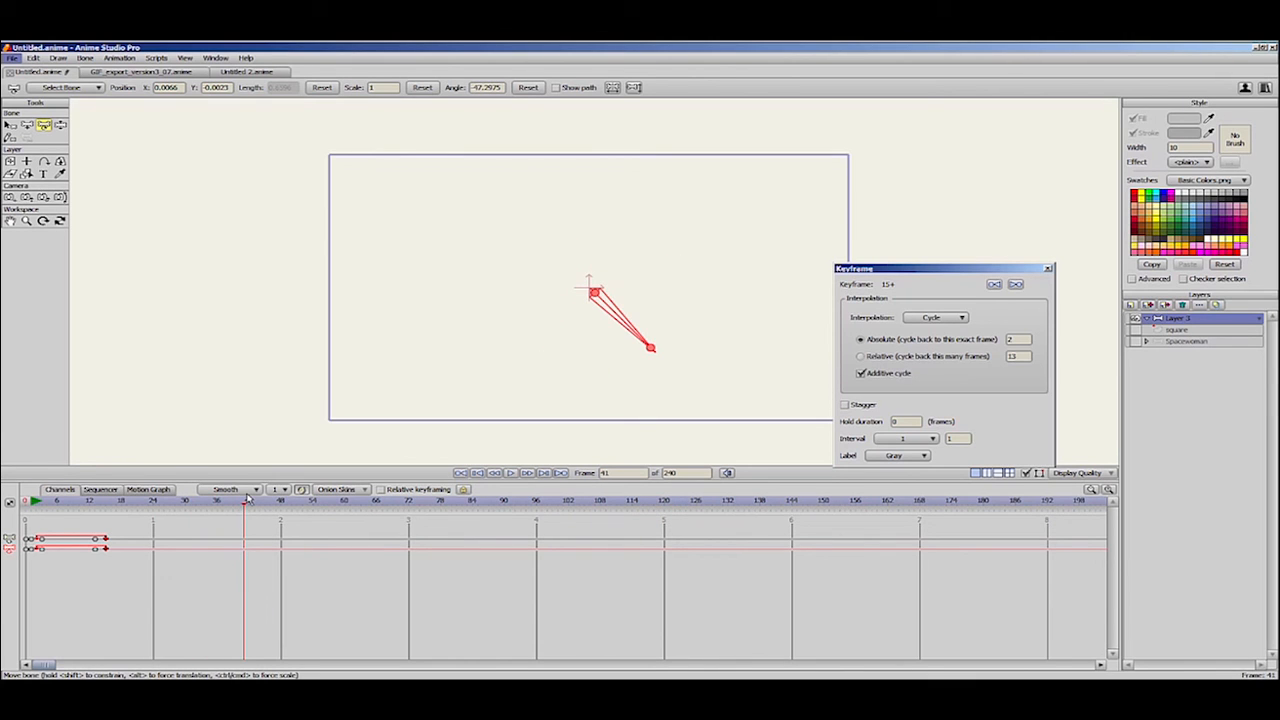
# Show the Spacewoman layer alone, activate the Manipulate Bones tool, and return to frame 1.
pyautogui.click(1176, 341)
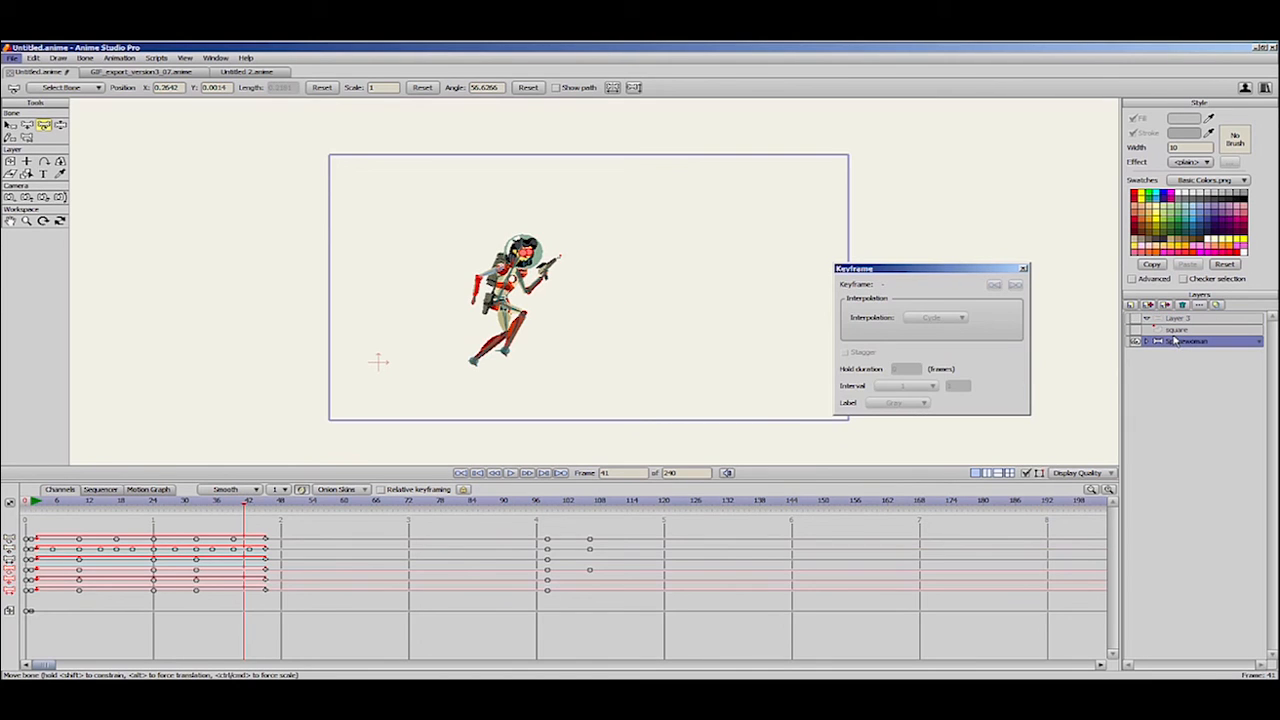
pyautogui.press('z')
pyautogui.hotkey('shift', 'Left')
pyautogui.press('Right')
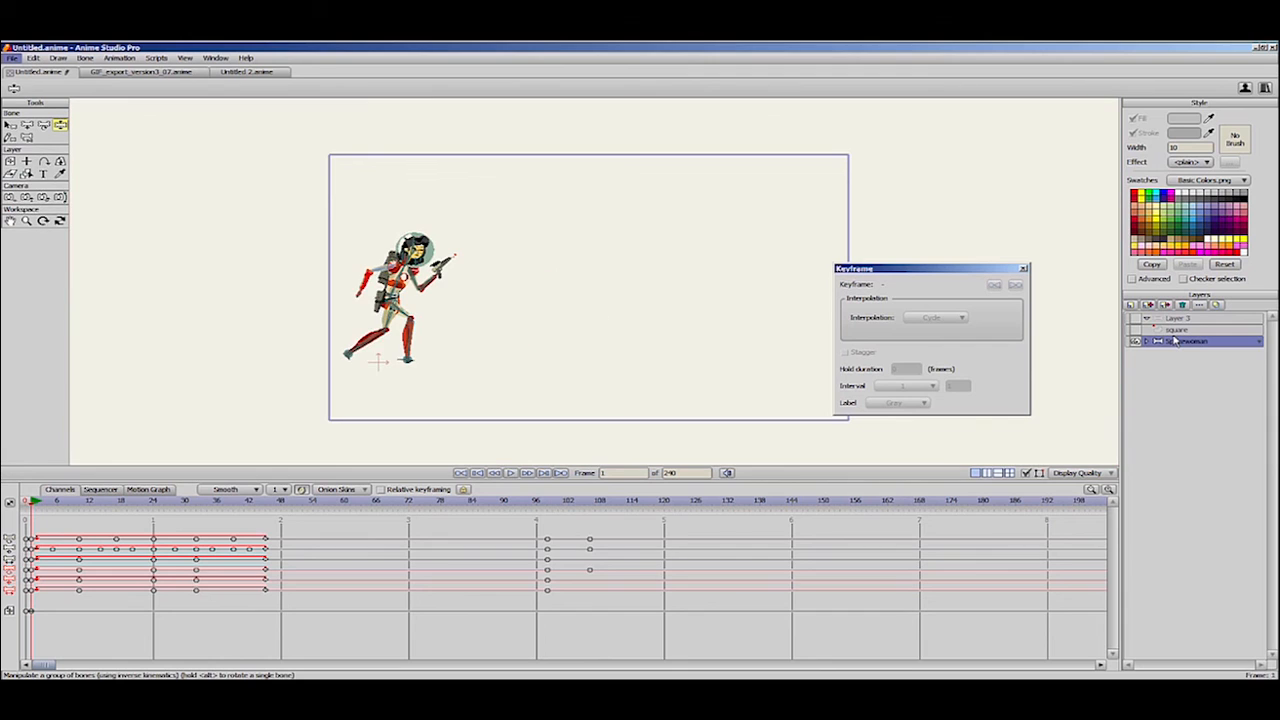